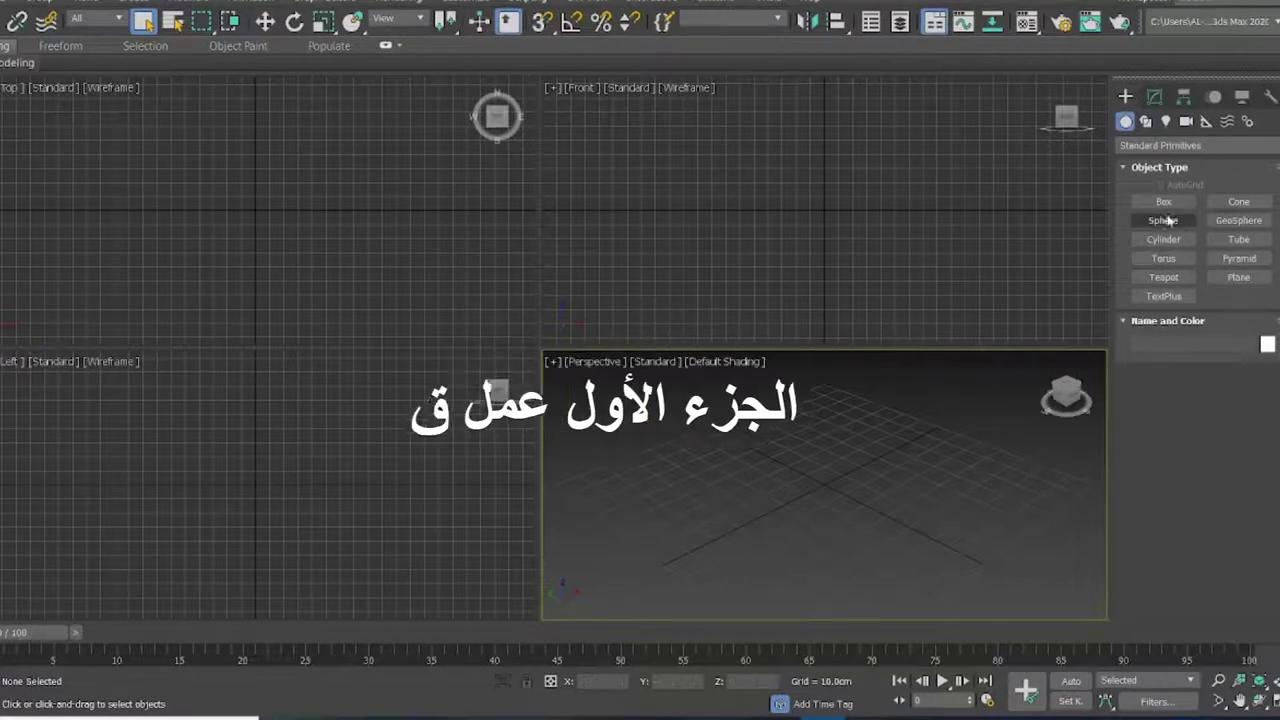
# Draw a box in the Top view with length 30 and width 30 cm
pyautogui.click(1163, 201)
pyautogui.moveTo(225, 194); pyautogui.dragTo(287, 233)
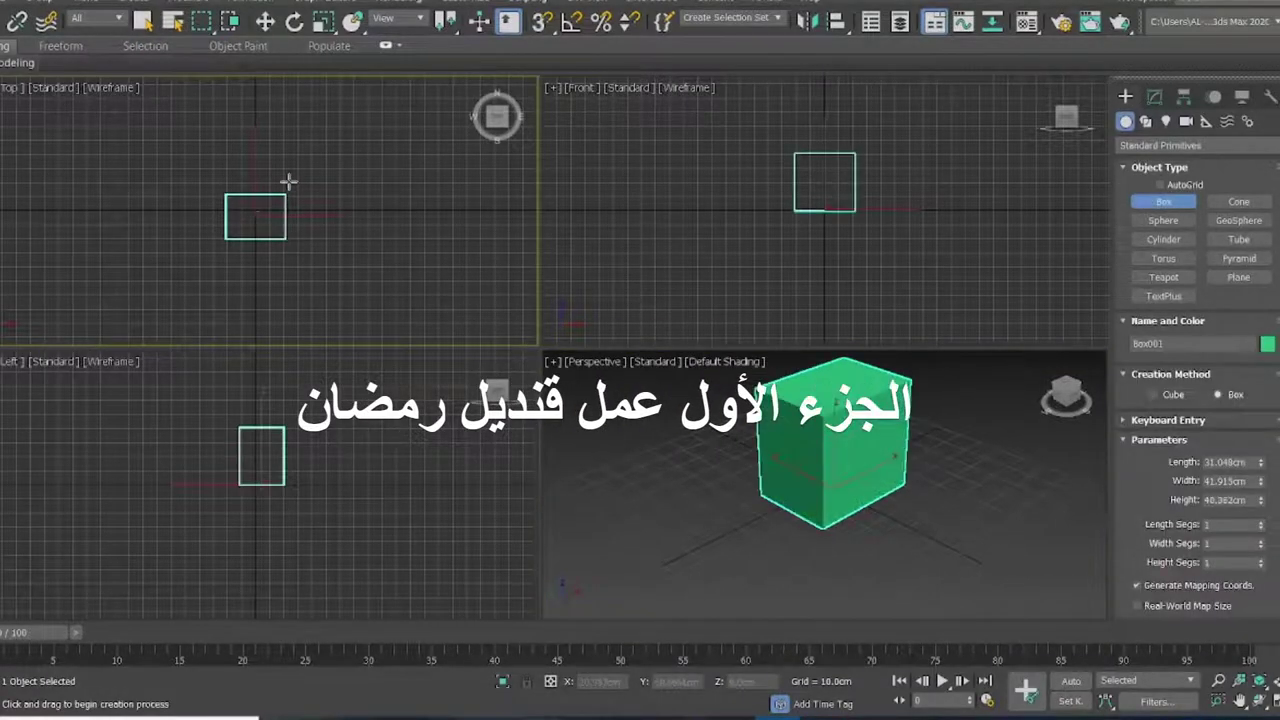
pyautogui.write('3000')
pyautogui.press('Tab')
pyautogui.write('30')
pyautogui.press('Tab')
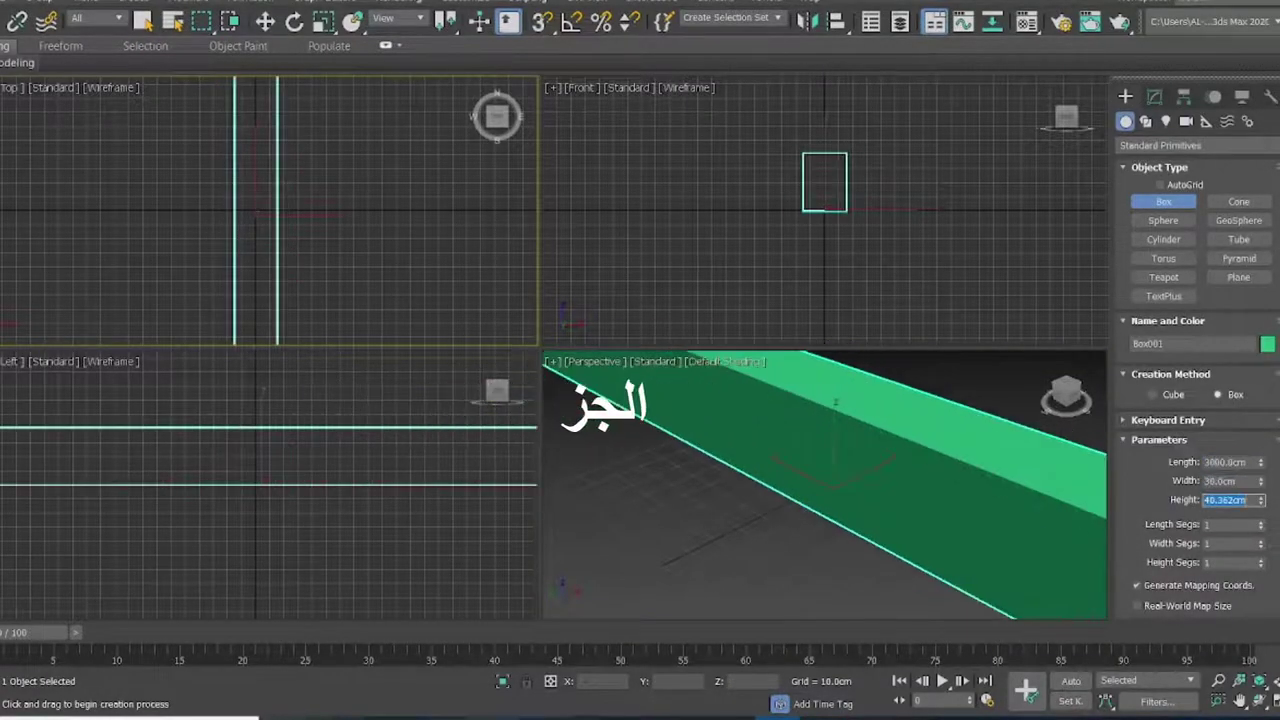
pyautogui.write('40')
pyautogui.press('Tab')
pyautogui.write('30')
pyautogui.press('Return')
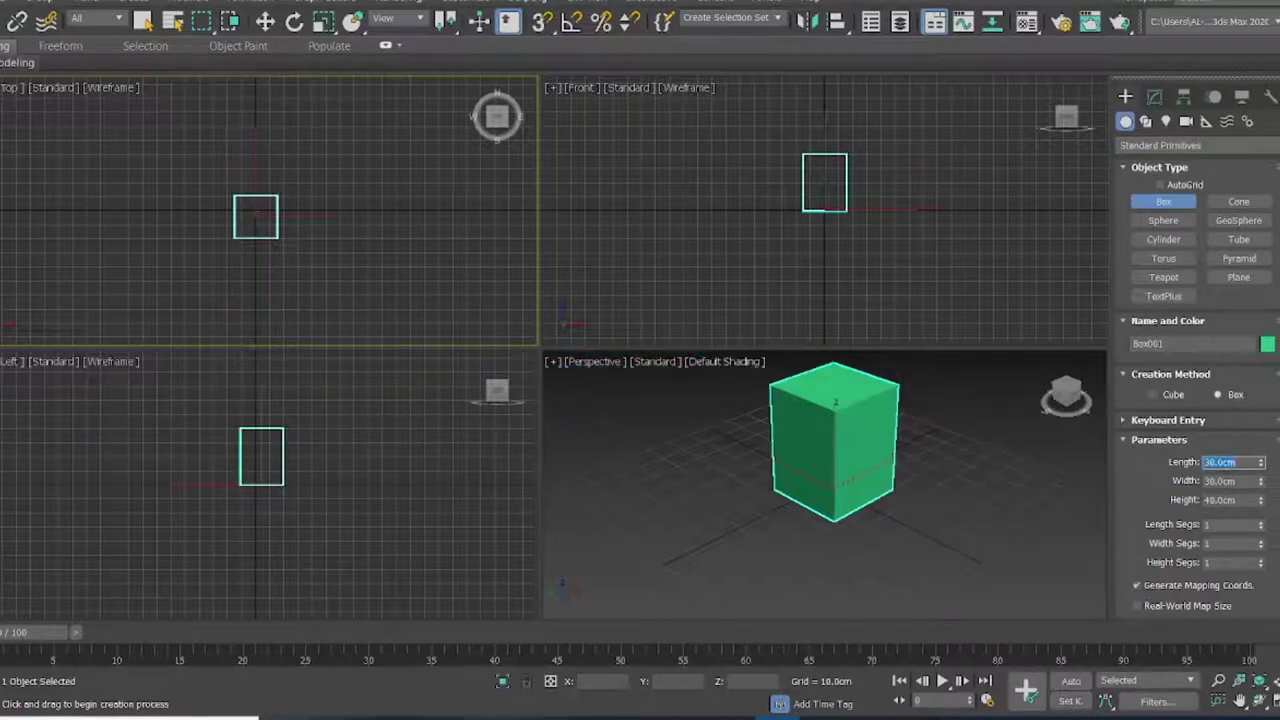
# Give the box 9 length, width and height segments and a 50 cm height
pyautogui.write('z')
pyautogui.write('9')
pyautogui.press('Tab')
pyautogui.write('9')
pyautogui.press('Tab')
pyautogui.write('9')
pyautogui.press('Tab')
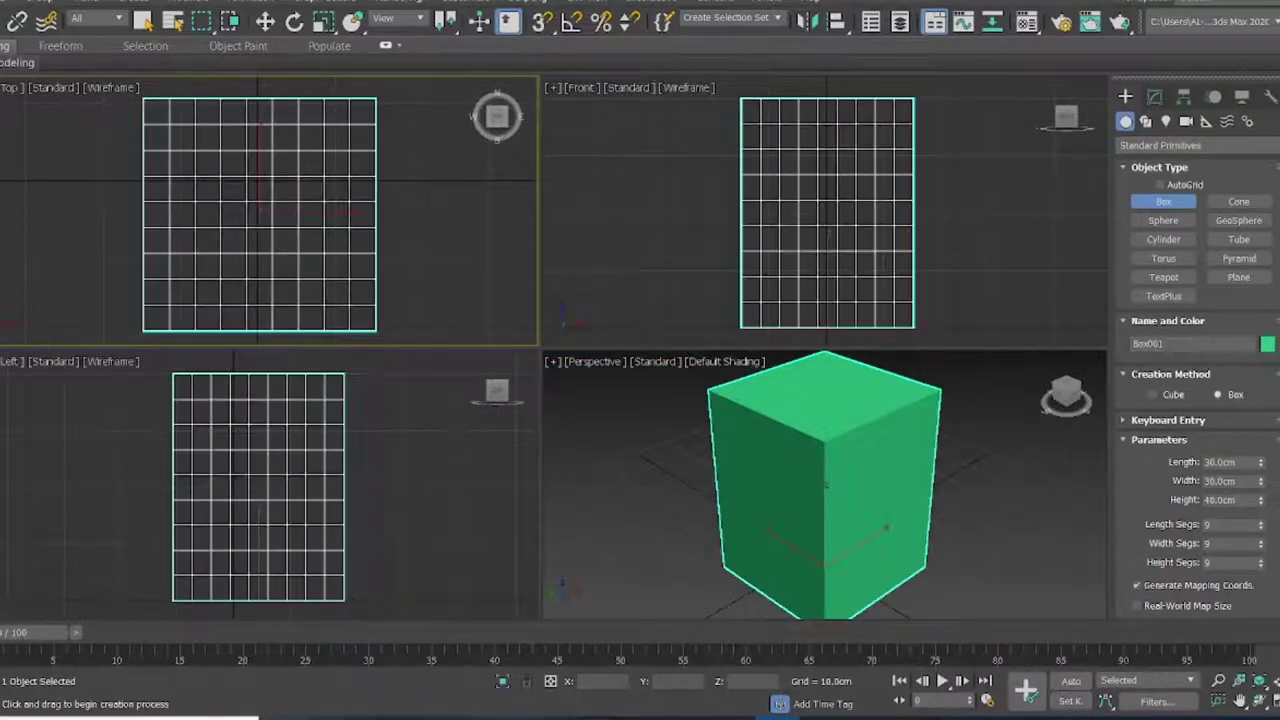
pyautogui.write('50')
pyautogui.press('Return')
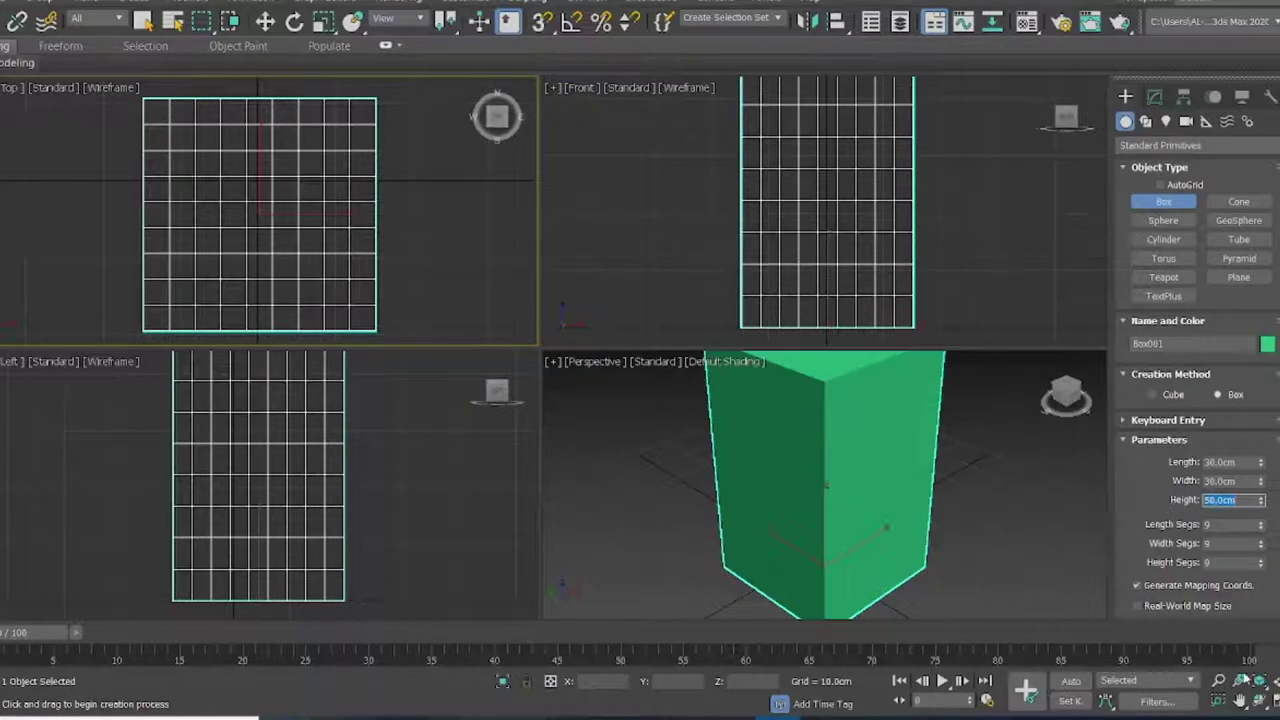
pyautogui.scroll(-2, 400, 291)
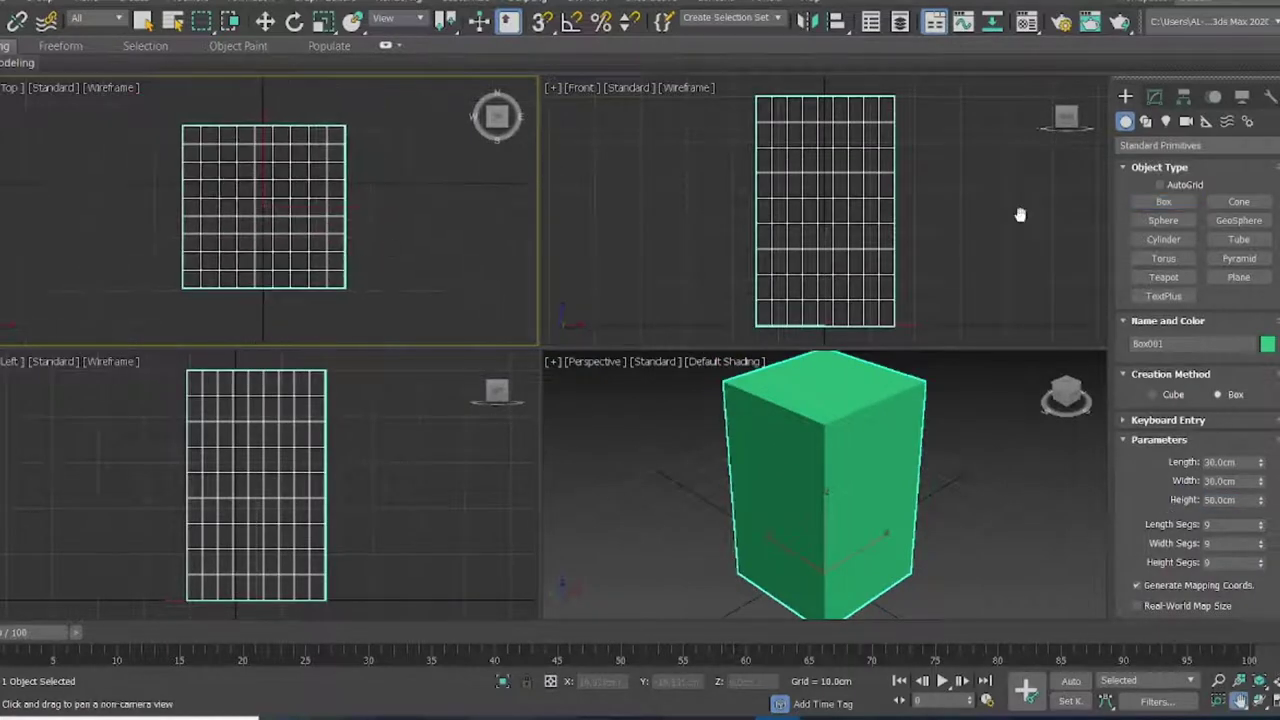
# Add a Taper modifier to Box001 with amount 0.22, narrowing it toward the base
pyautogui.click(1154, 96)
pyautogui.click(1195, 149)
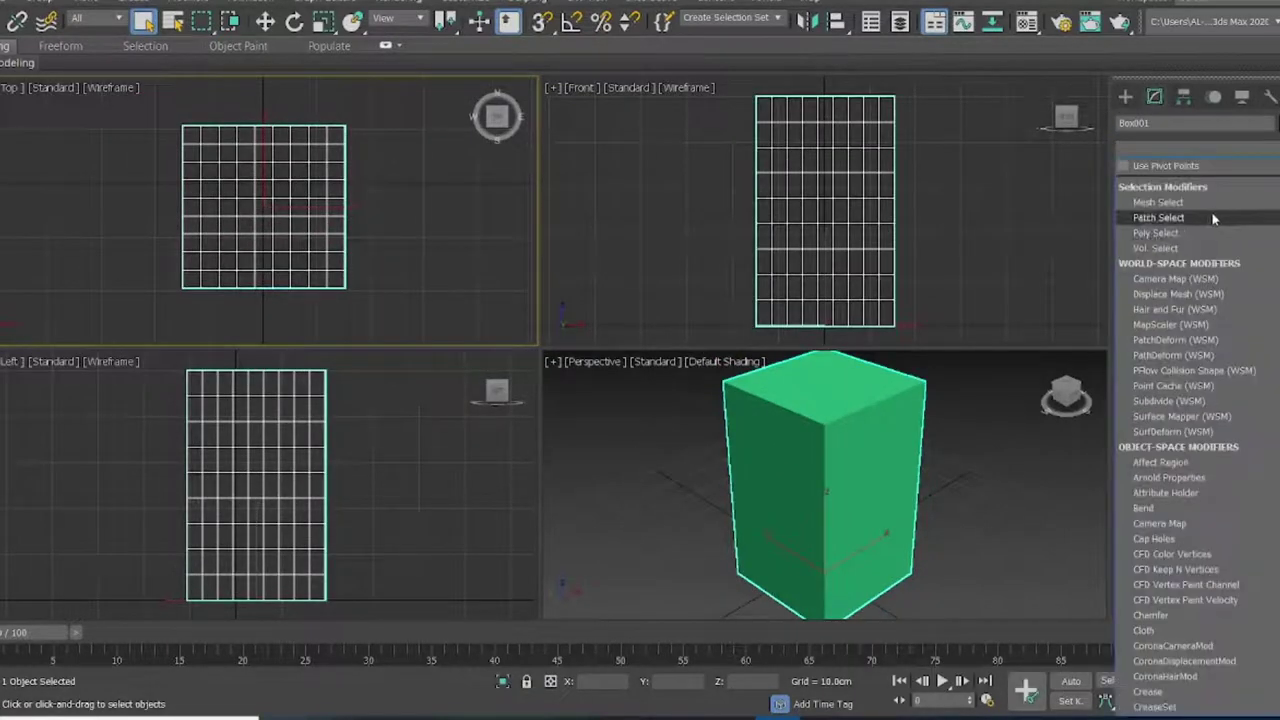
pyautogui.scroll(-5, 1200, 260)
pyautogui.click(1152, 184)
pyautogui.click(1142, 169)
pyautogui.click(1173, 200)
pyautogui.press('w')
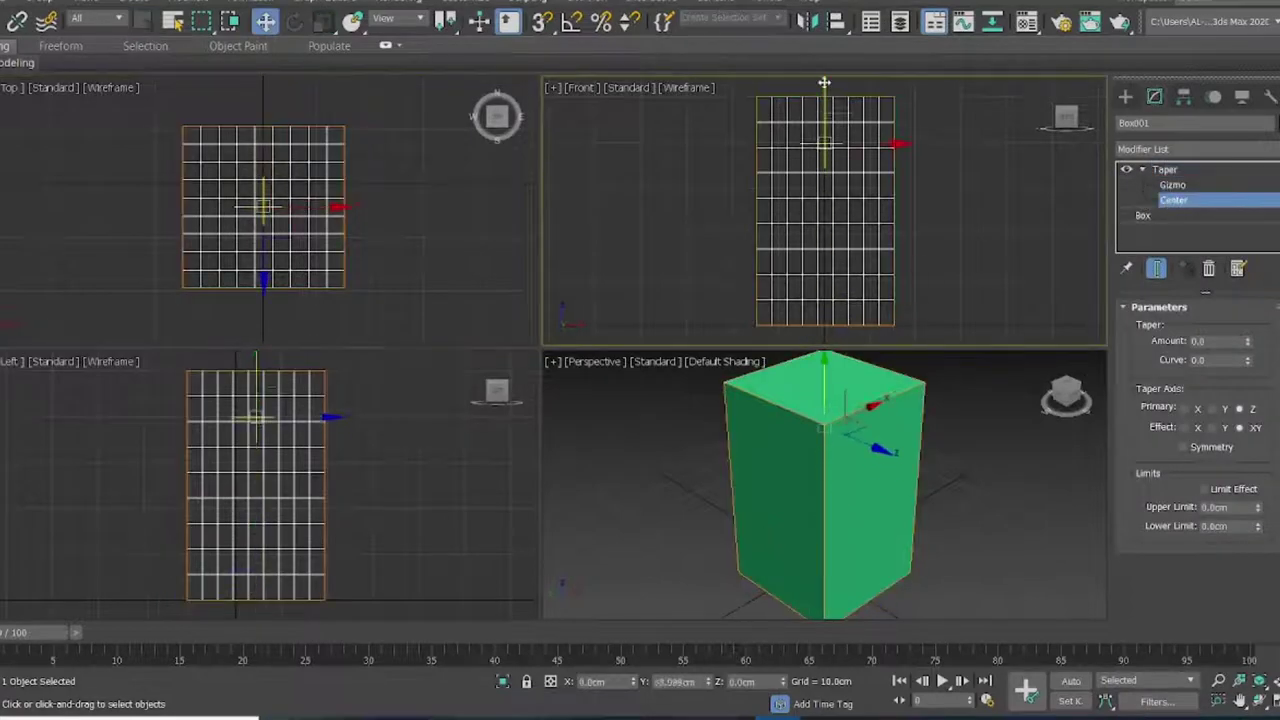
pyautogui.moveTo(1247, 341); pyautogui.dragTo(1247, 318)
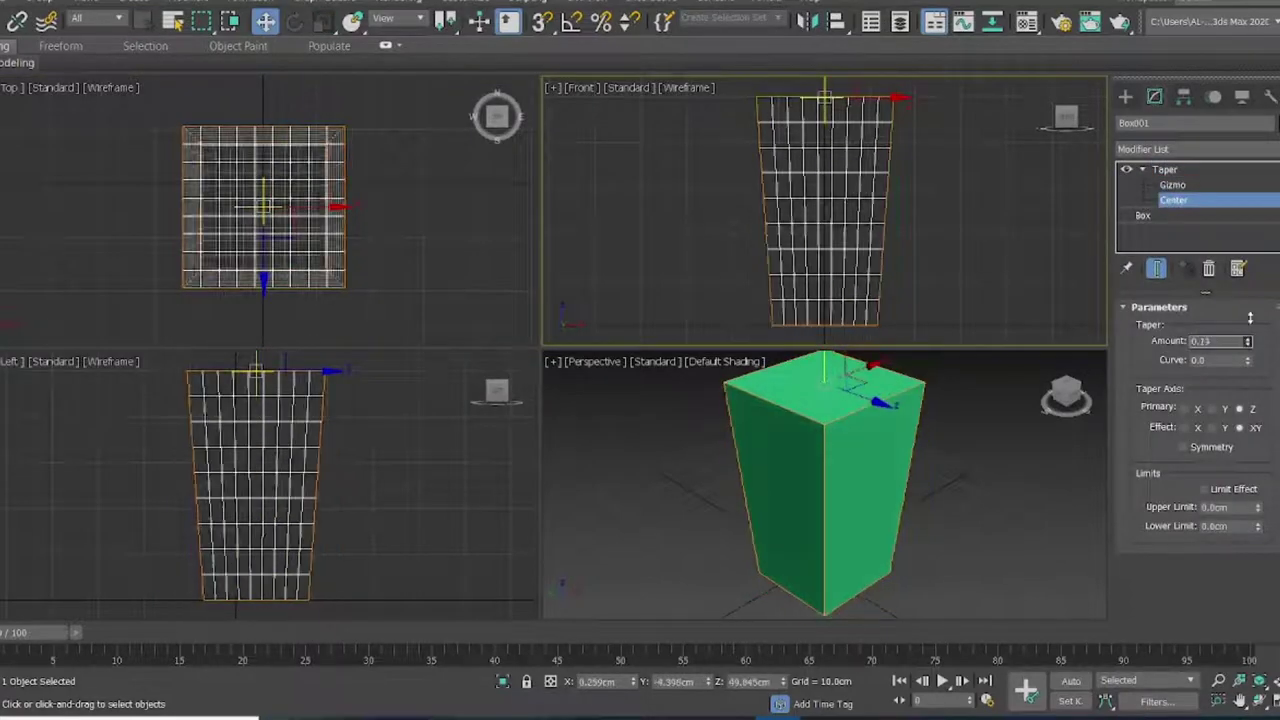
pyautogui.click(1163, 170)
pyautogui.click(1150, 149)
pyautogui.scroll(-5, 1195, 468)
pyautogui.scroll(-3, 1195, 468)
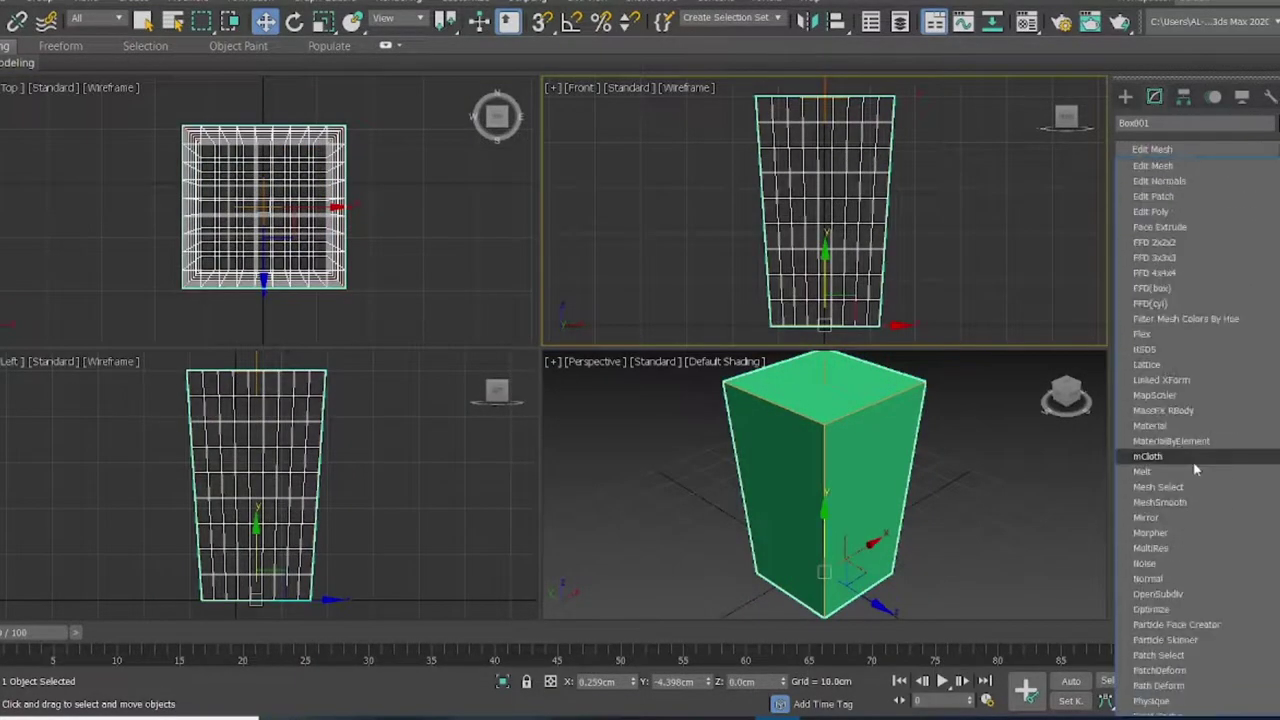
# Add Edit Mesh and select the front faces, leaving out the outer border columns
pyautogui.click(1165, 166)
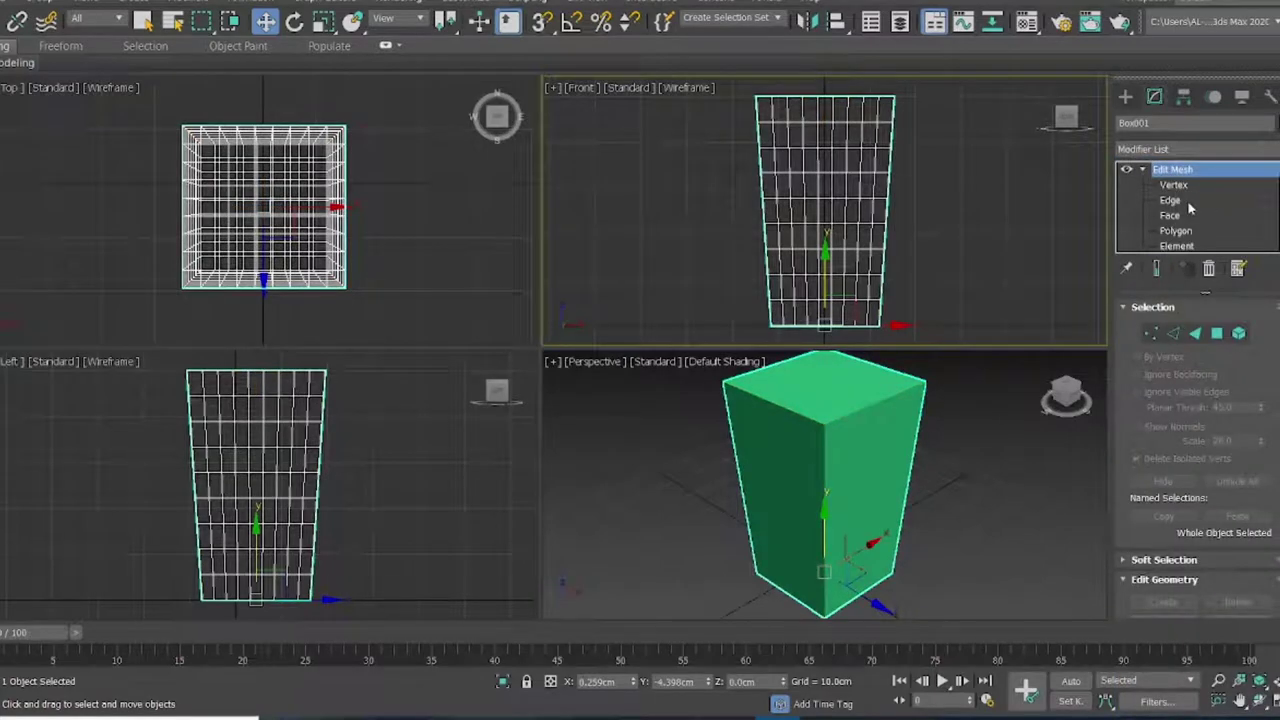
pyautogui.click(1183, 215)
pyautogui.moveTo(928, 297); pyautogui.dragTo(706, 141)
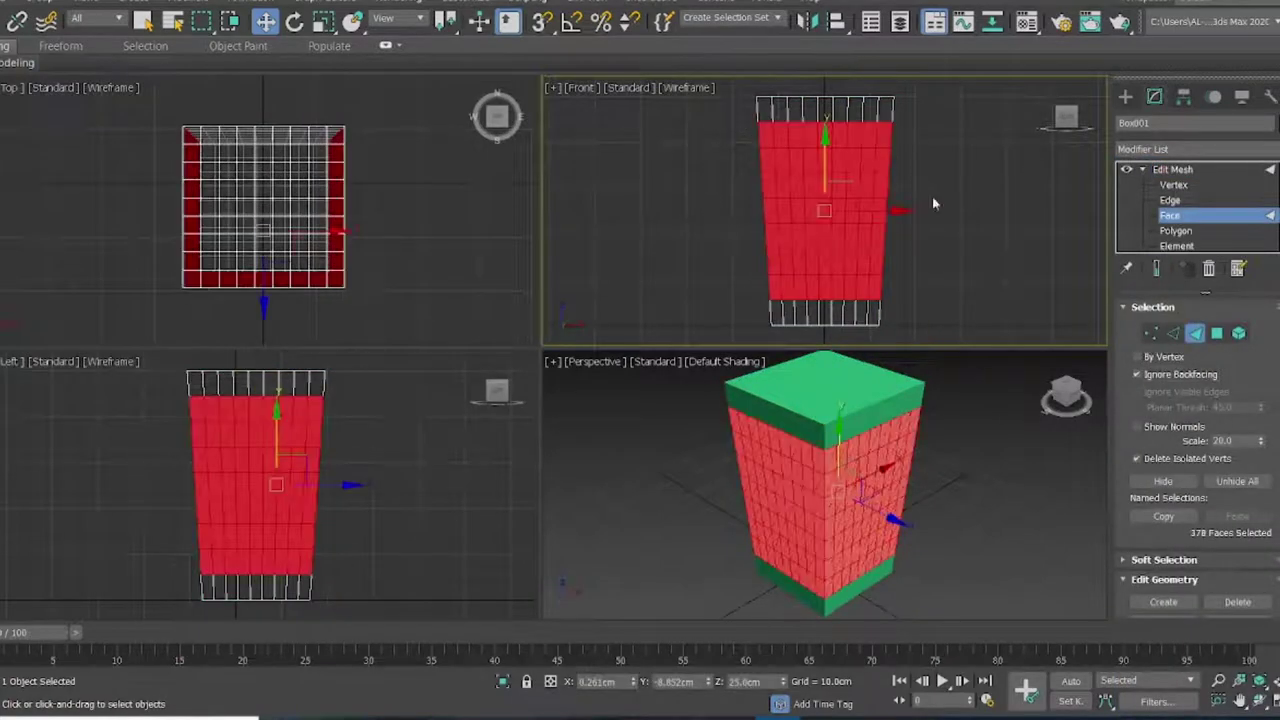
pyautogui.click(991, 251)
pyautogui.hotkey('ctrl', 'z')
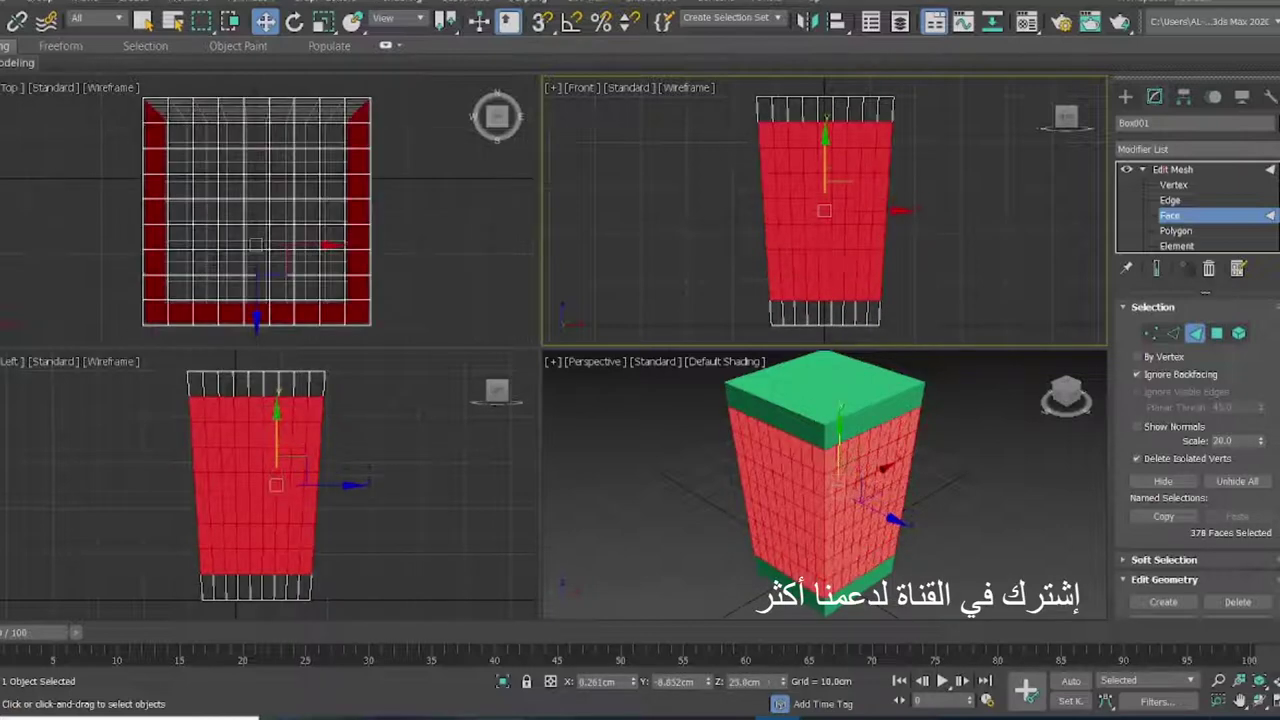
pyautogui.click(985, 568)
pyautogui.moveTo(945, 334); pyautogui.dragTo(737, 150)
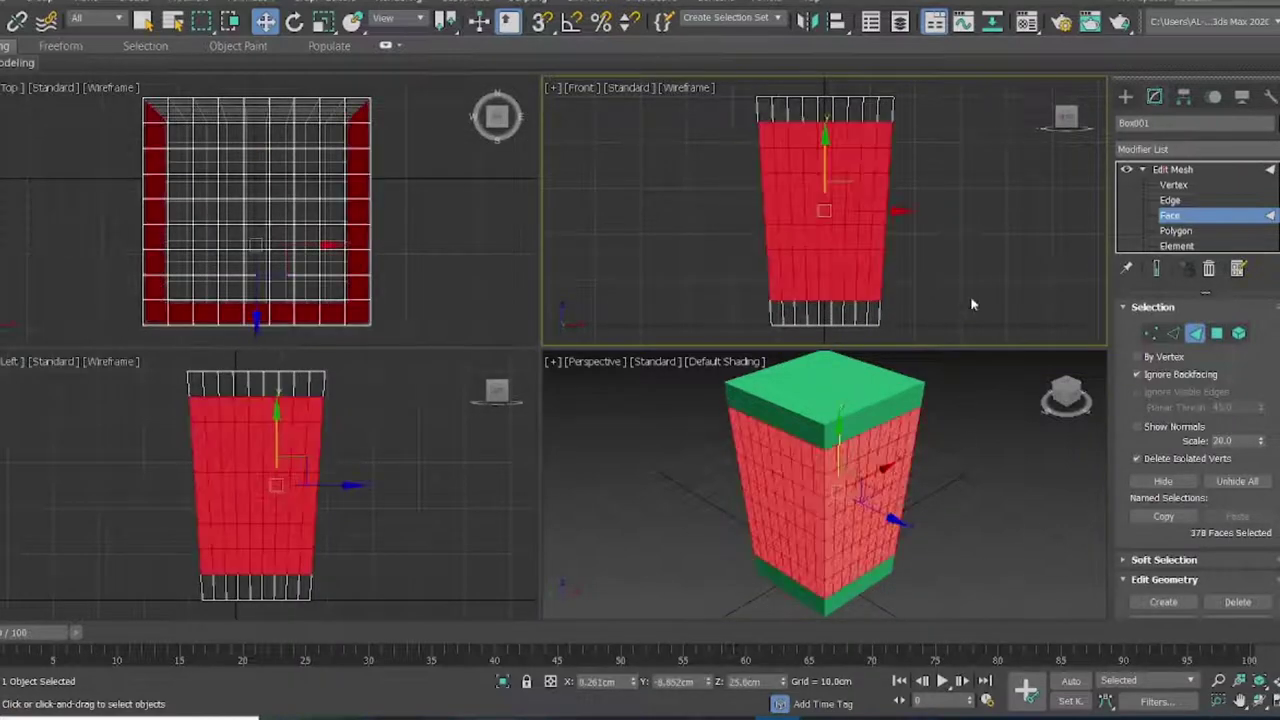
pyautogui.hotkey('alt', 'w')
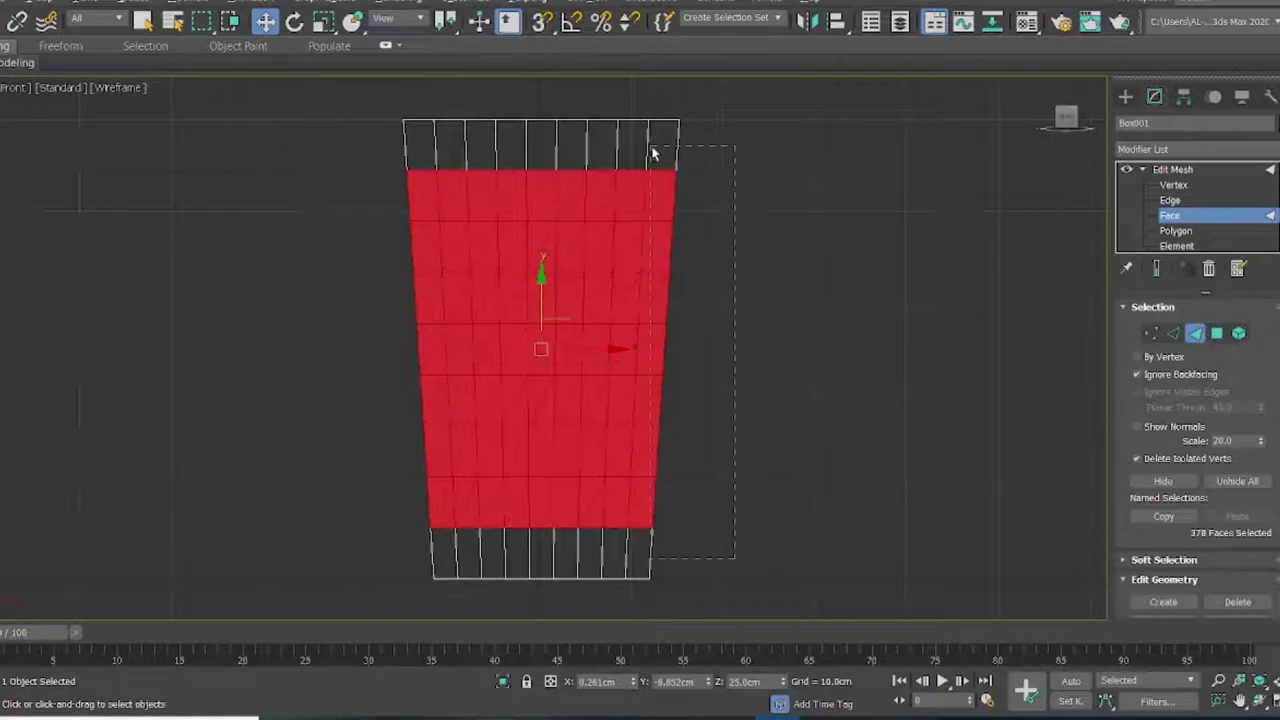
pyautogui.keyDown('alt'); pyautogui.moveTo(652, 153); pyautogui.dragTo(651, 150); pyautogui.keyUp('alt')
pyautogui.keyDown('alt'); pyautogui.moveTo(432, 572); pyautogui.dragTo(434, 574); pyautogui.keyUp('alt')
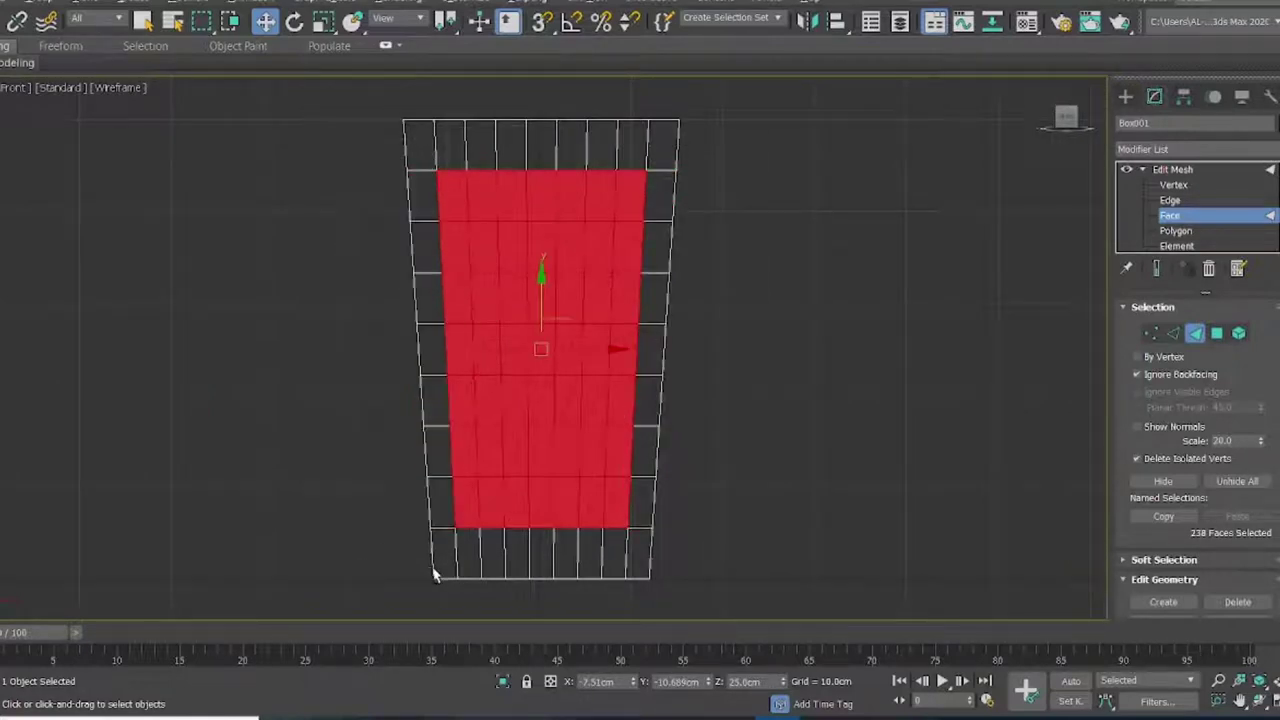
pyautogui.hotkey('alt', 'w')
# Extrude the selected front faces inward and delete them to open the front window
pyautogui.scroll(-3, 1190, 500)
pyautogui.click(1165, 572)
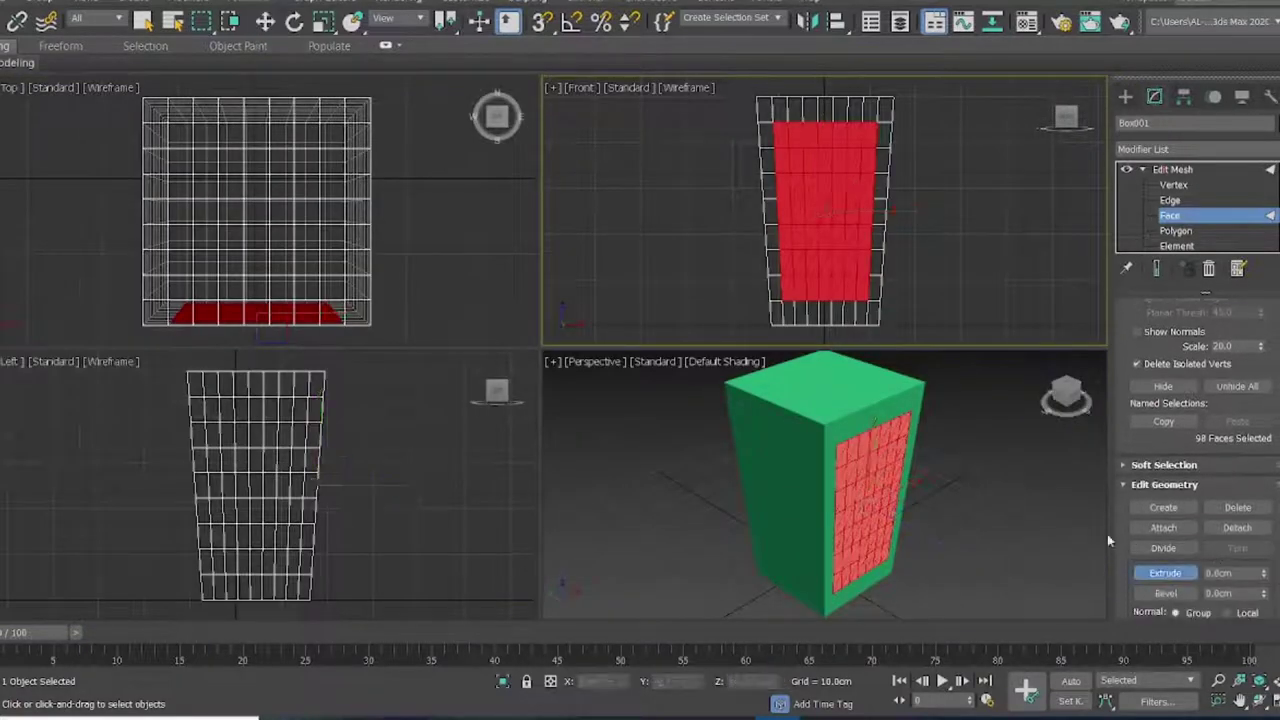
pyautogui.moveTo(841, 271); pyautogui.dragTo(841, 284)
pyautogui.press('Delete')
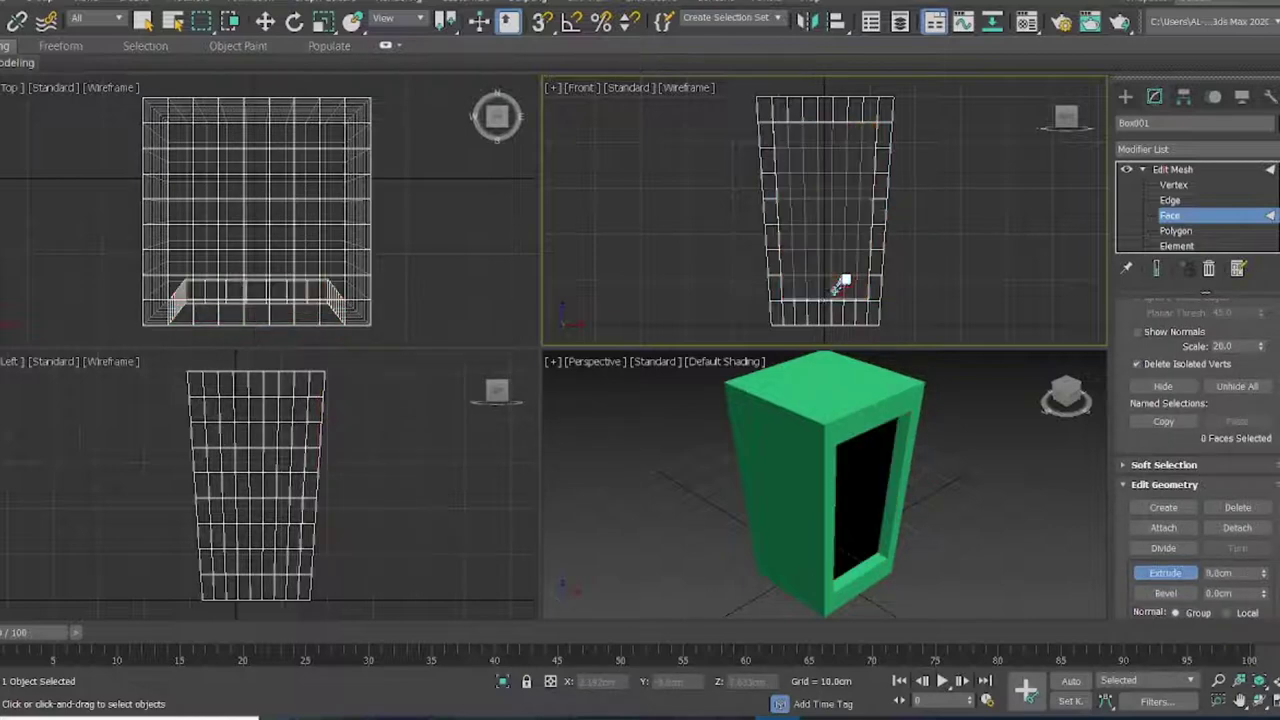
# In the Left view, select the side's central faces minus edge columns, extrude inward, and delete them
pyautogui.press('l')
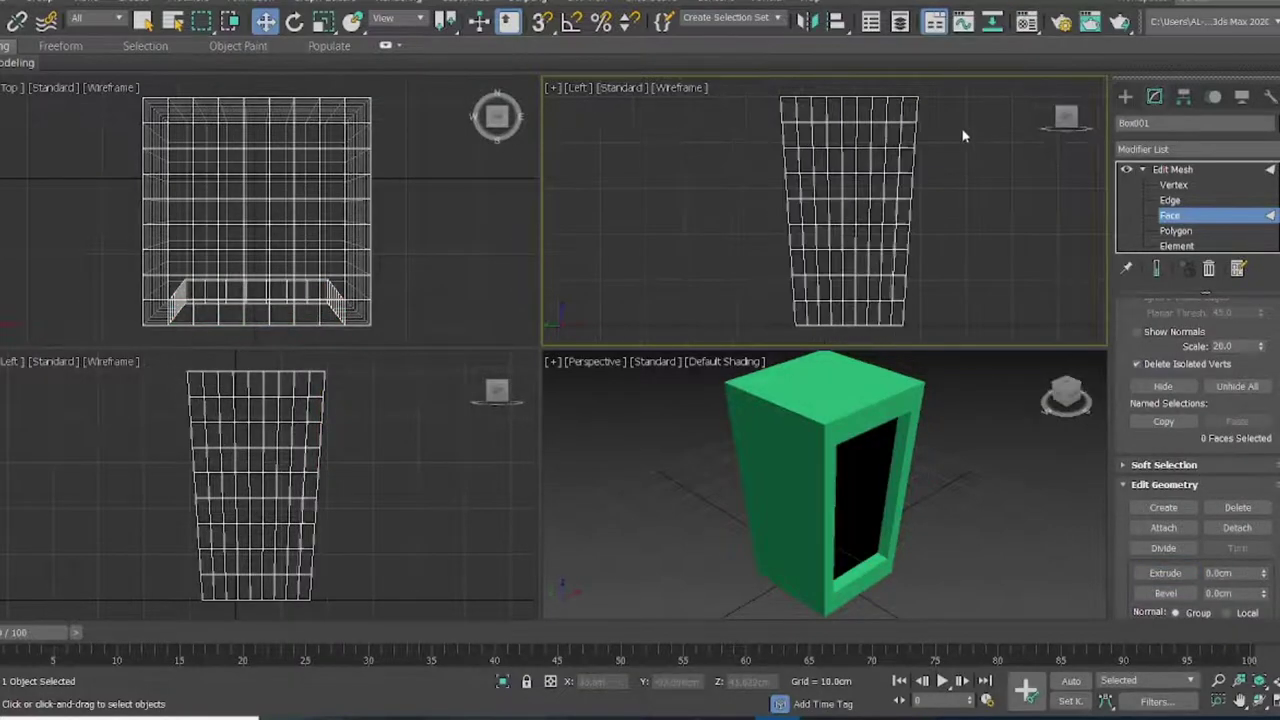
pyautogui.moveTo(758, 303); pyautogui.dragTo(758, 302)
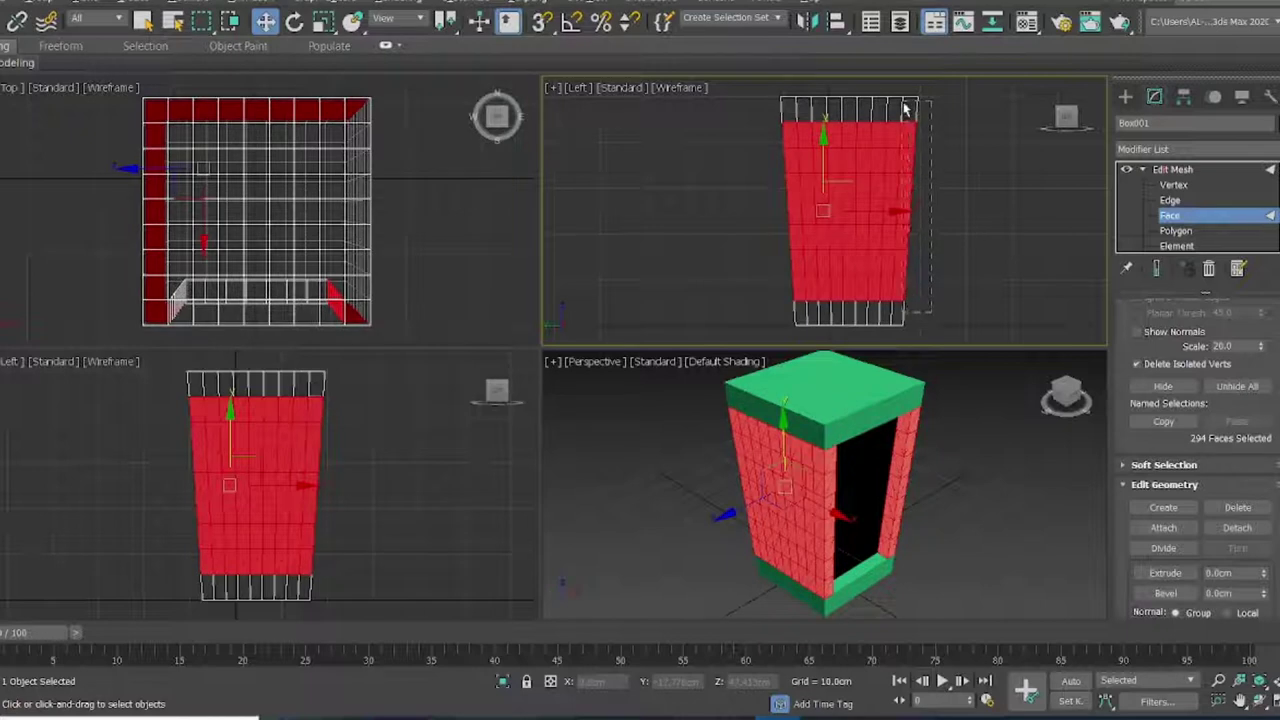
pyautogui.keyDown('alt'); pyautogui.moveTo(905, 108); pyautogui.dragTo(906, 110); pyautogui.keyUp('alt')
pyautogui.keyDown('alt'); pyautogui.moveTo(797, 320); pyautogui.dragTo(815, 148); pyautogui.keyUp('alt')
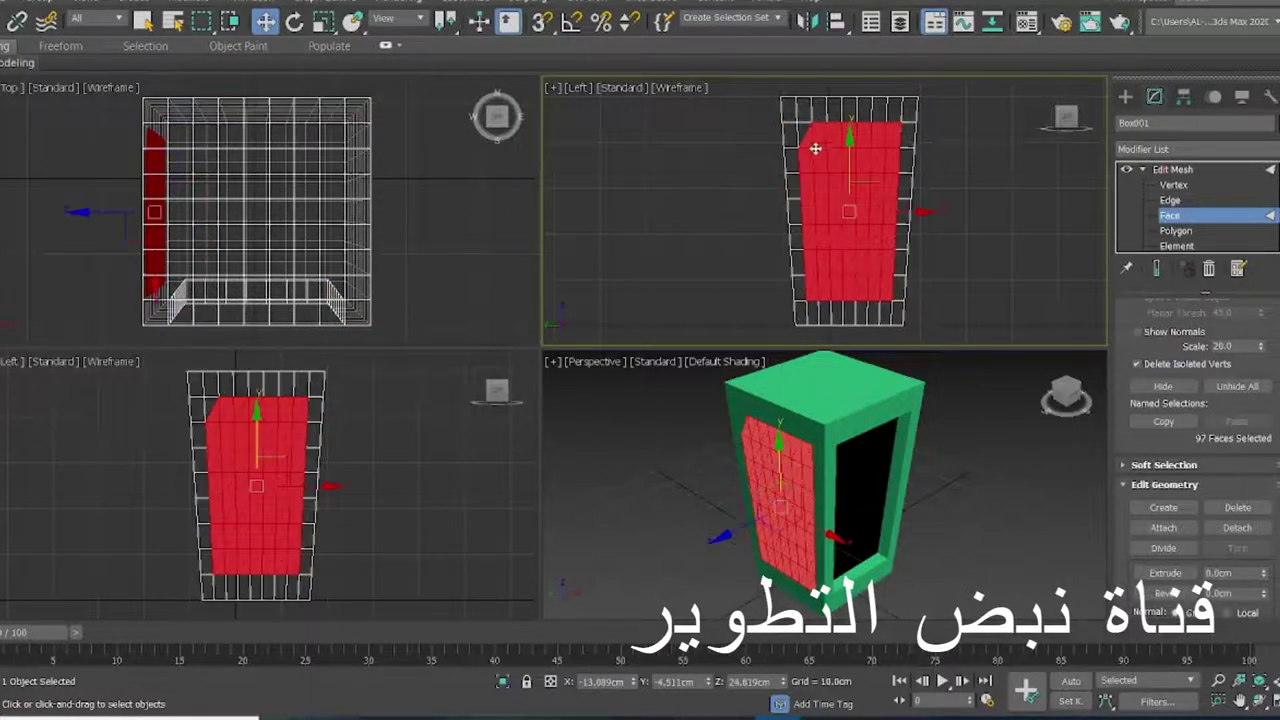
pyautogui.keyDown('alt'); pyautogui.click(802, 128); pyautogui.keyUp('alt')
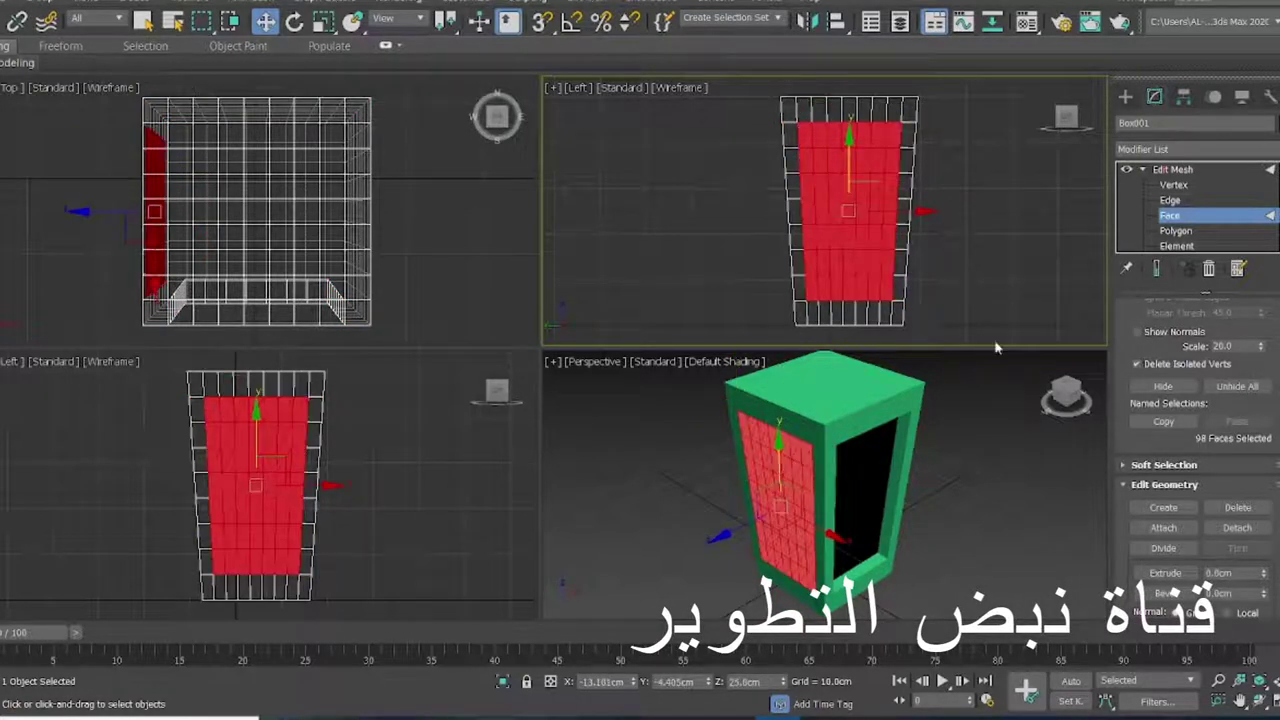
pyautogui.click(1165, 573)
pyautogui.moveTo(790, 505); pyautogui.dragTo(806, 551)
pyautogui.press('Delete')
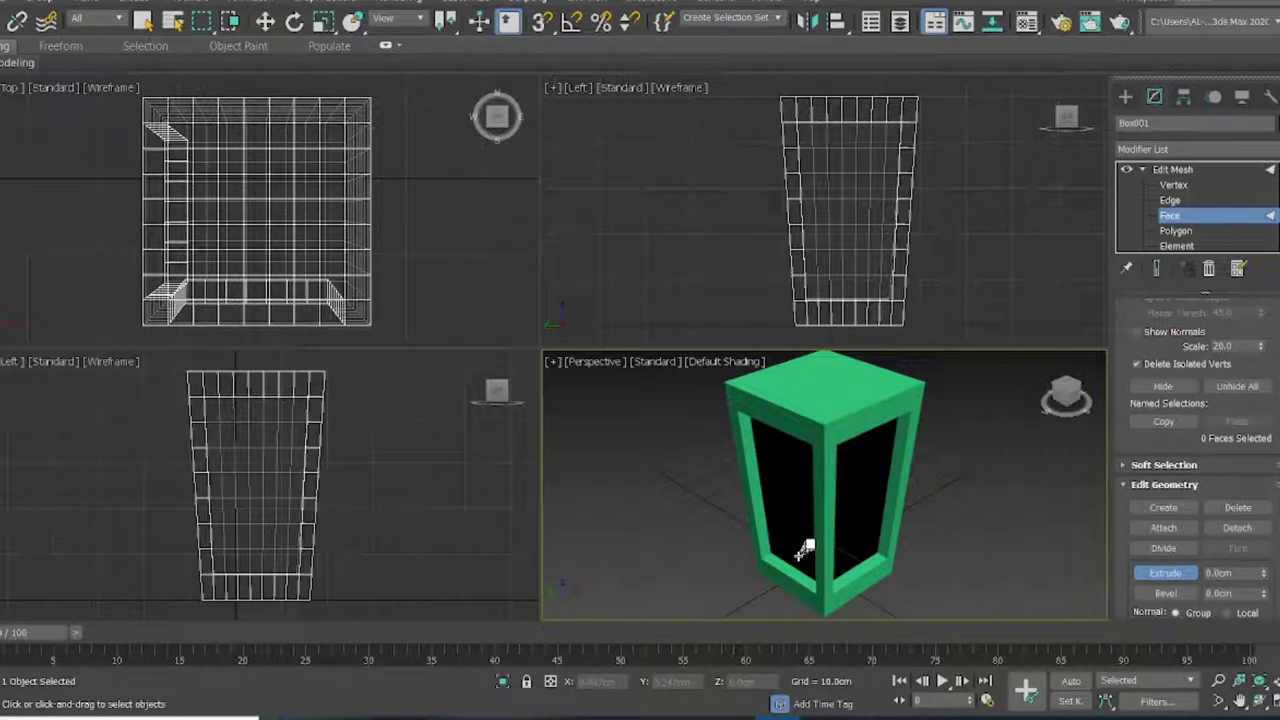
# Open the back window: select its central faces minus border columns, extrude inward, delete
pyautogui.click(1046, 118)
pyautogui.moveTo(907, 146); pyautogui.dragTo(725, 300)
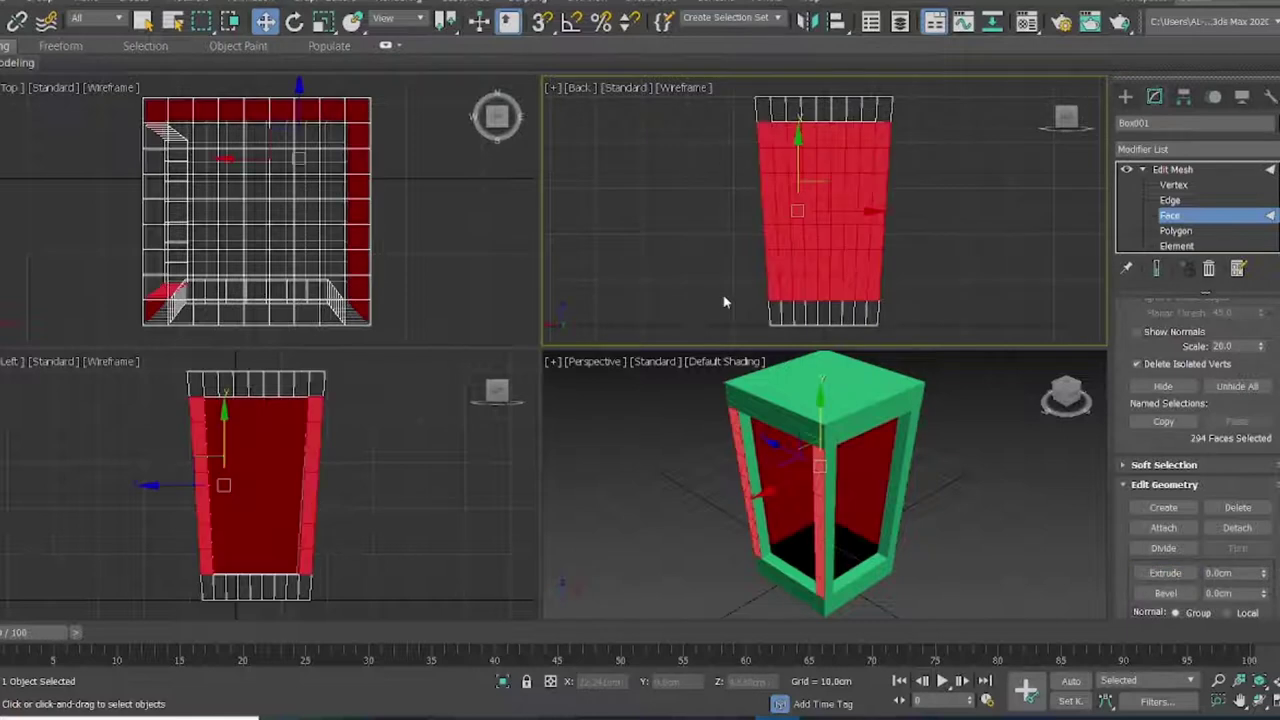
pyautogui.keyDown('alt'); pyautogui.moveTo(882, 114); pyautogui.dragTo(875, 291); pyautogui.keyUp('alt')
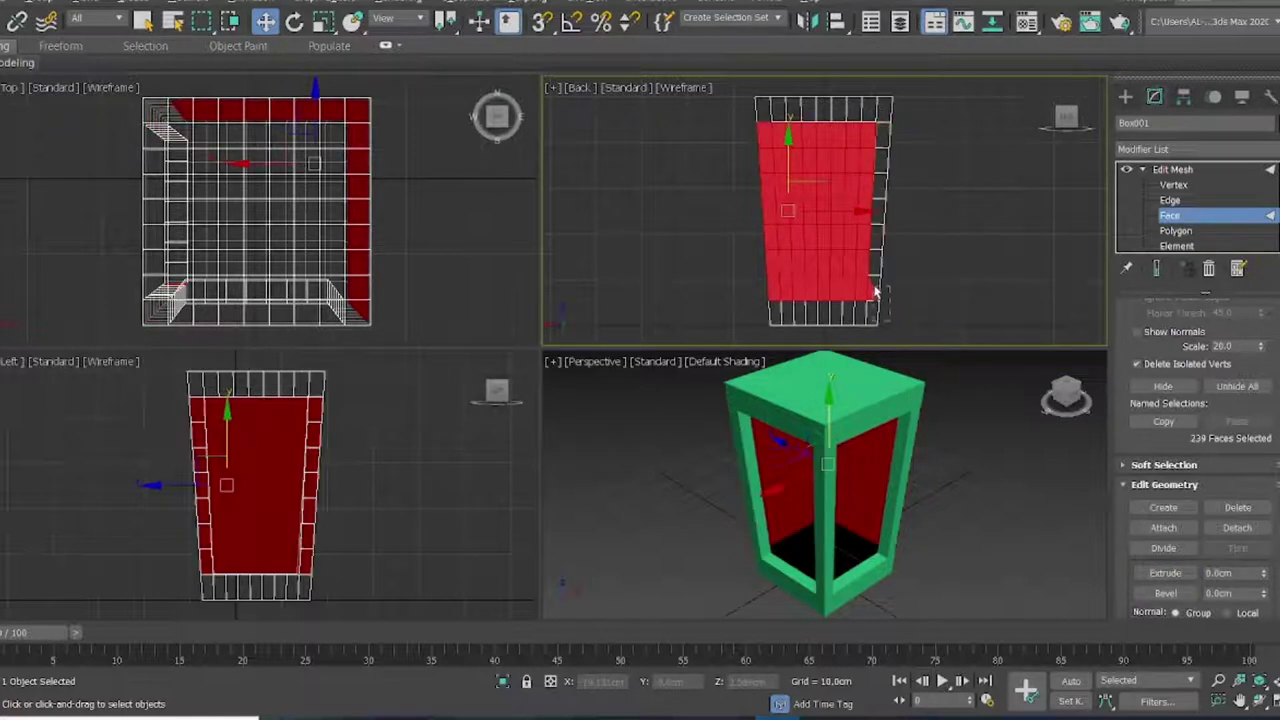
pyautogui.keyDown('alt'); pyautogui.moveTo(770, 355); pyautogui.dragTo(772, 335); pyautogui.keyUp('alt')
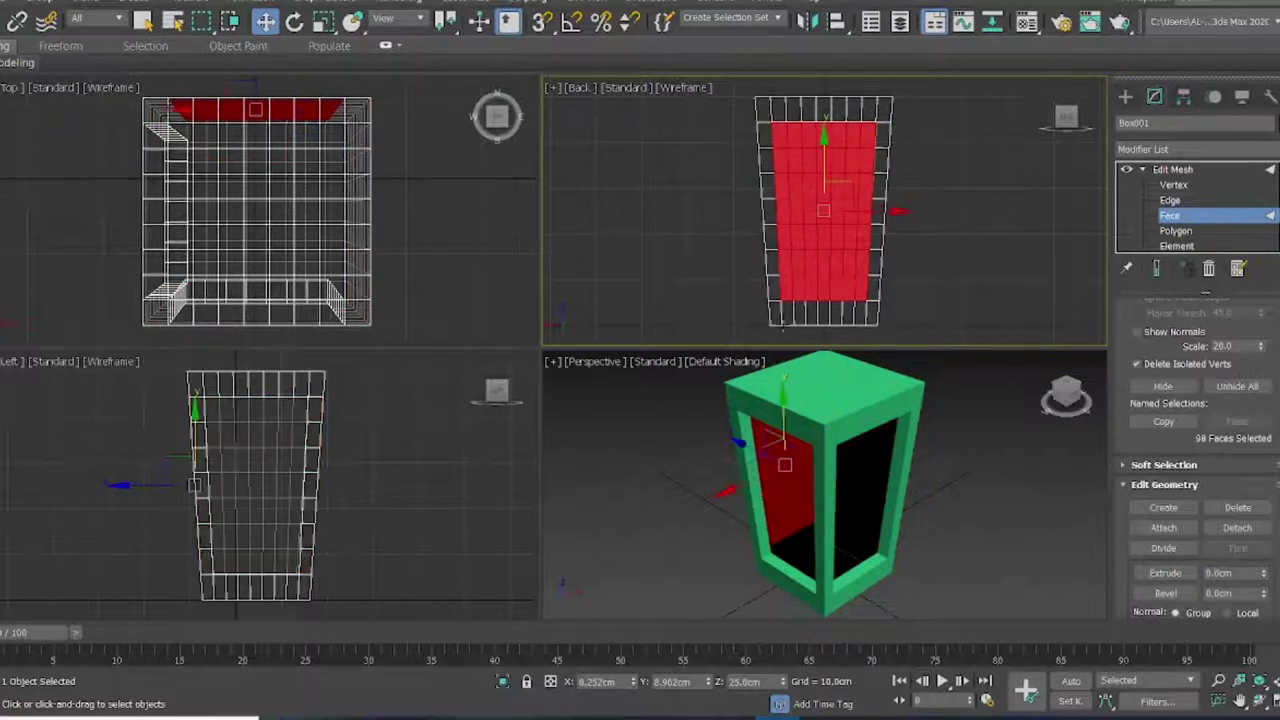
pyautogui.click(1165, 572)
pyautogui.moveTo(826, 225); pyautogui.dragTo(830, 258)
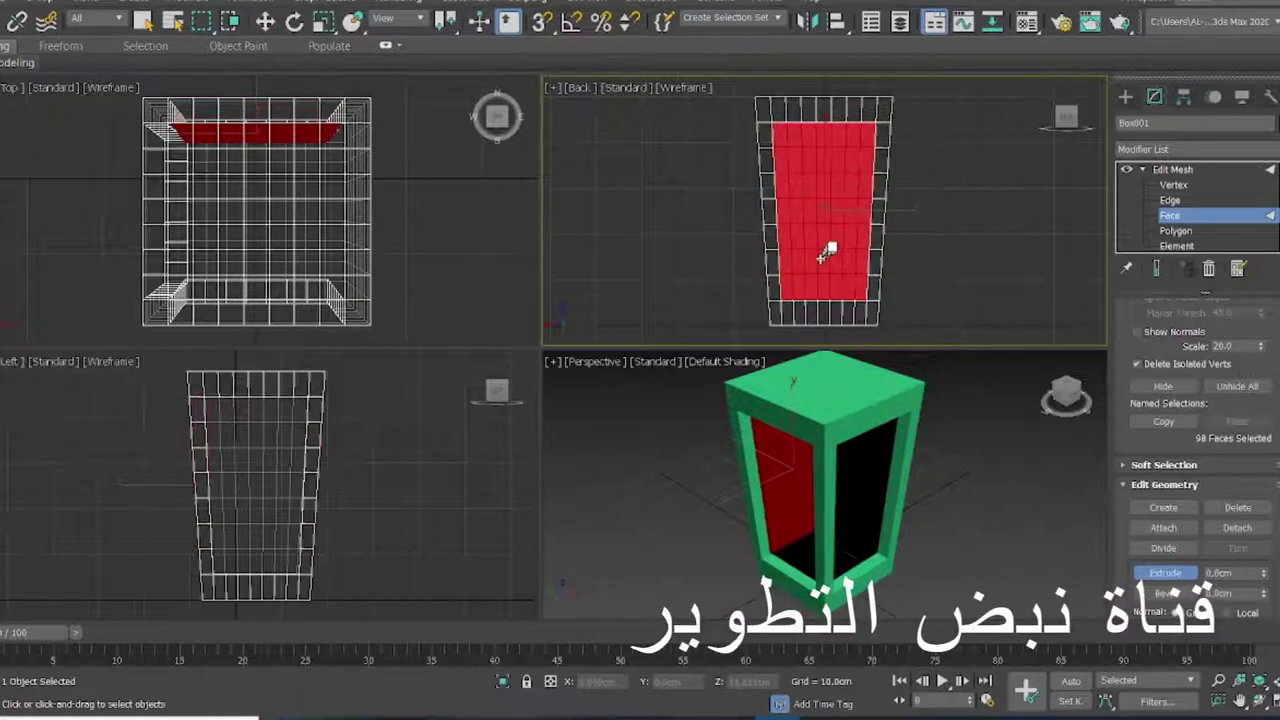
pyautogui.press('Delete')
# Open the right-side window by deleting its central faces, then maximize the Perspective view
pyautogui.click(1068, 118)
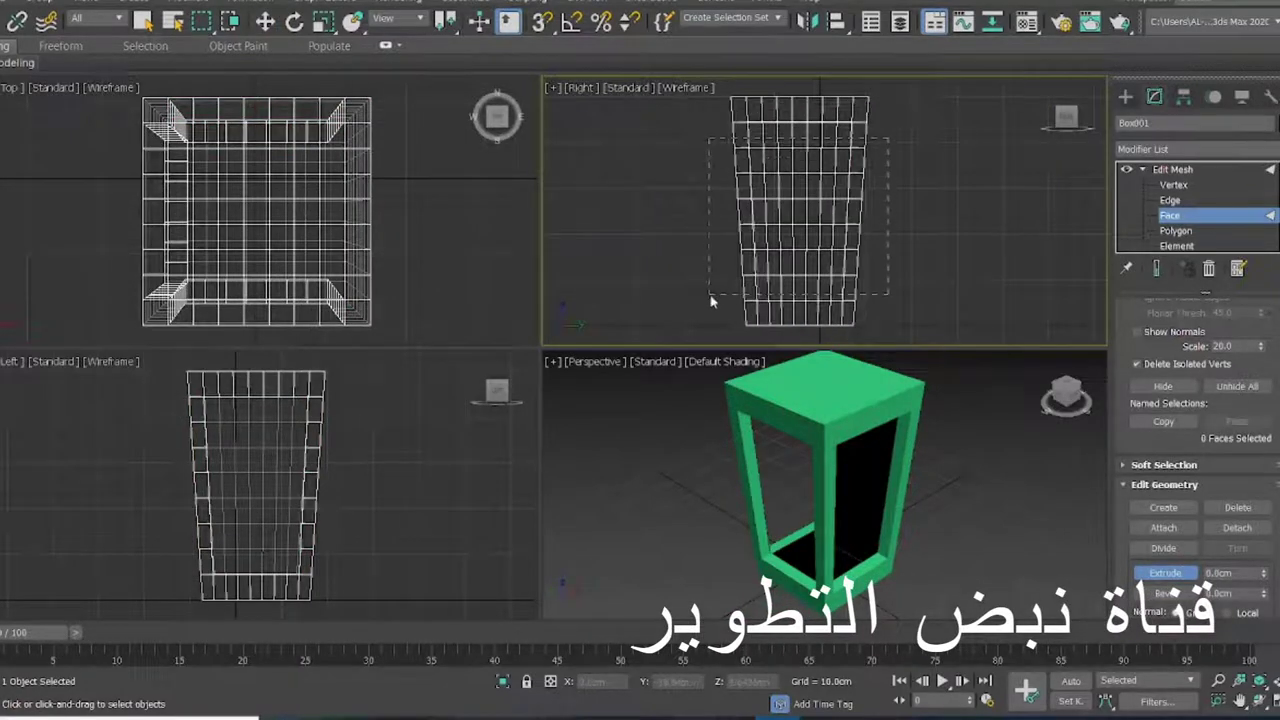
pyautogui.moveTo(711, 300); pyautogui.dragTo(711, 298)
pyautogui.moveTo(879, 318); pyautogui.dragTo(872, 243)
pyautogui.keyDown('alt'); pyautogui.moveTo(860, 113); pyautogui.dragTo(860, 112); pyautogui.keyUp('alt')
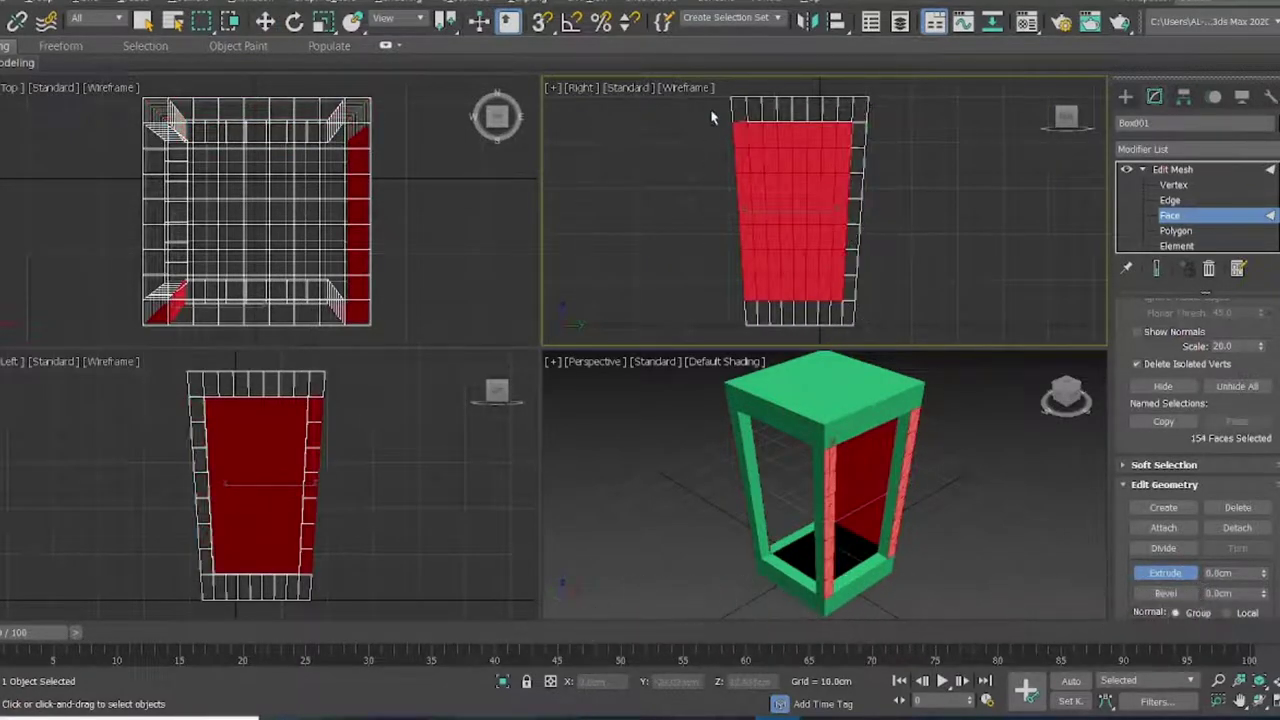
pyautogui.moveTo(752, 364)
pyautogui.keyDown('alt'); pyautogui.mouseDown()
pyautogui.moveTo(748, 232)
pyautogui.moveTo(797, 224)
pyautogui.mouseUp(); pyautogui.keyUp('alt')
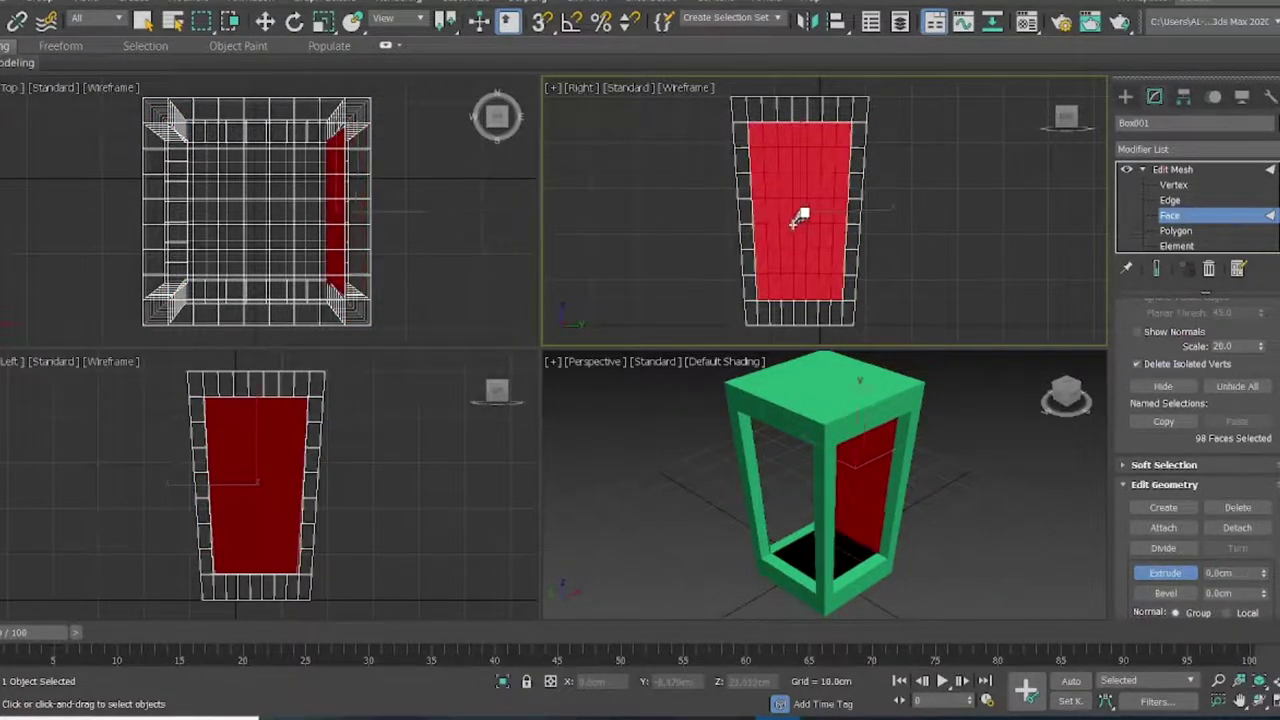
pyautogui.press('Delete')
pyautogui.press('w')
pyautogui.hotkey('alt', 'w')
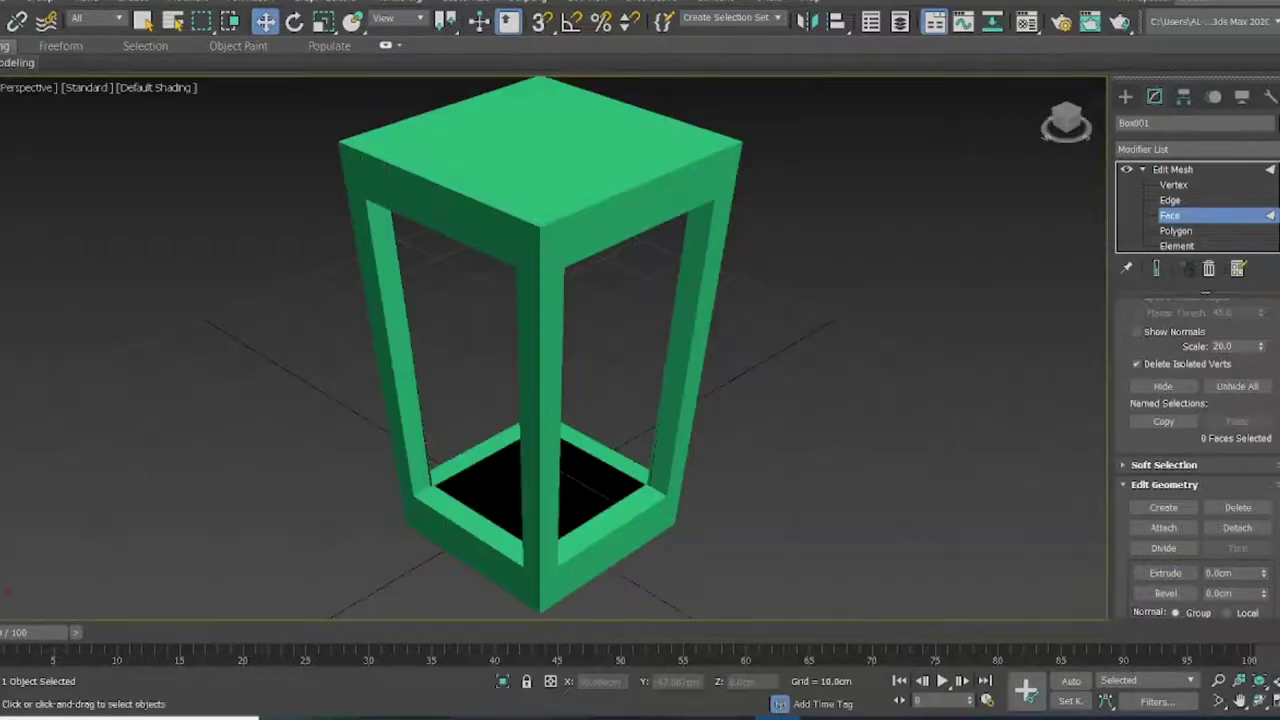
pyautogui.click(1258, 701)
# Select only the top faces of the frame with Ignore Backfacing enabled
pyautogui.moveTo(580, 503); pyautogui.dragTo(620, 480)
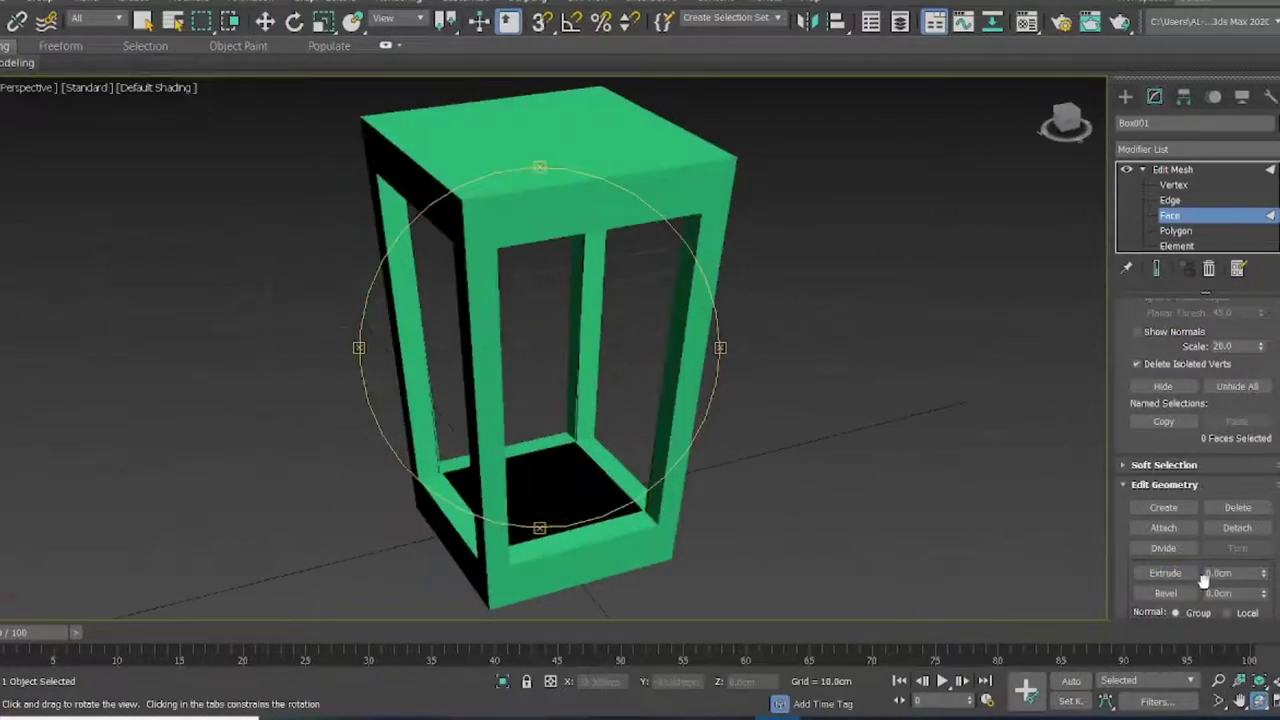
pyautogui.scroll(5, 854, 466)
pyautogui.moveTo(854, 466); pyautogui.dragTo(934, 523)
pyautogui.moveTo(934, 523)
pyautogui.mouseDown(button='middle')
pyautogui.moveTo(998, 324)
pyautogui.moveTo(956, 288)
pyautogui.mouseUp(button='middle')
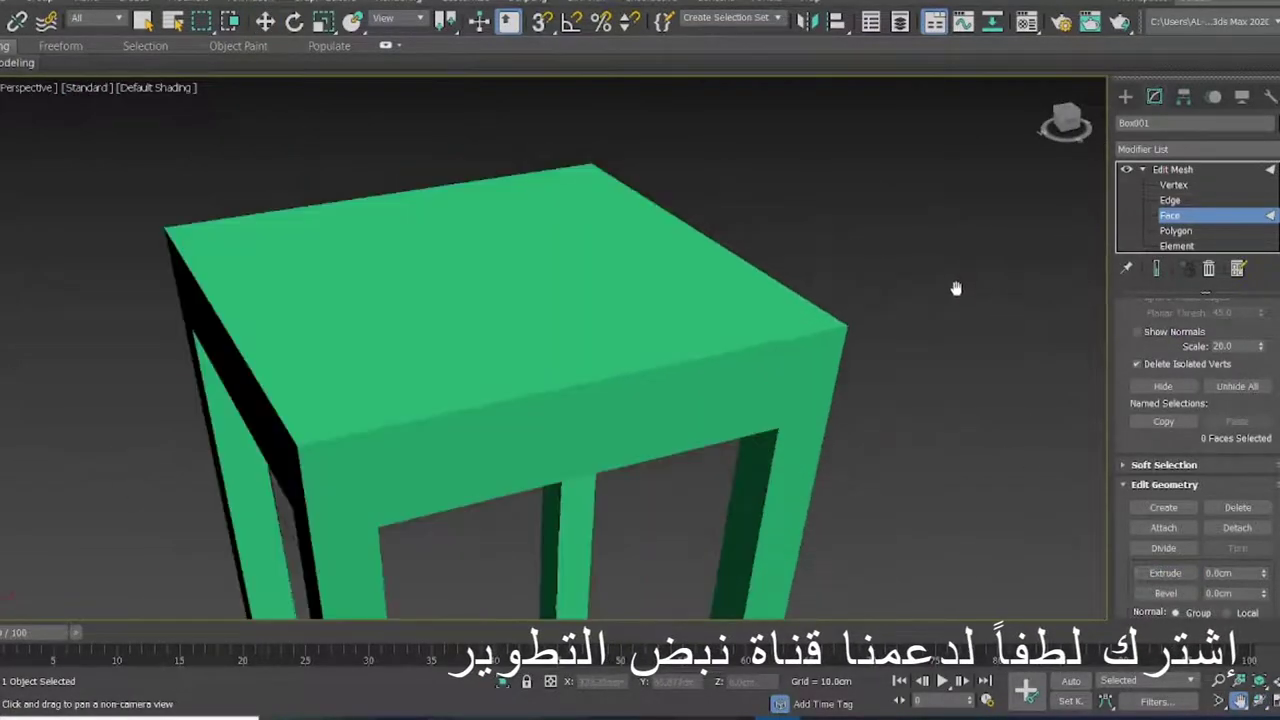
pyautogui.moveTo(928, 451); pyautogui.dragTo(928, 451)
pyautogui.hotkey('alt', 'w')
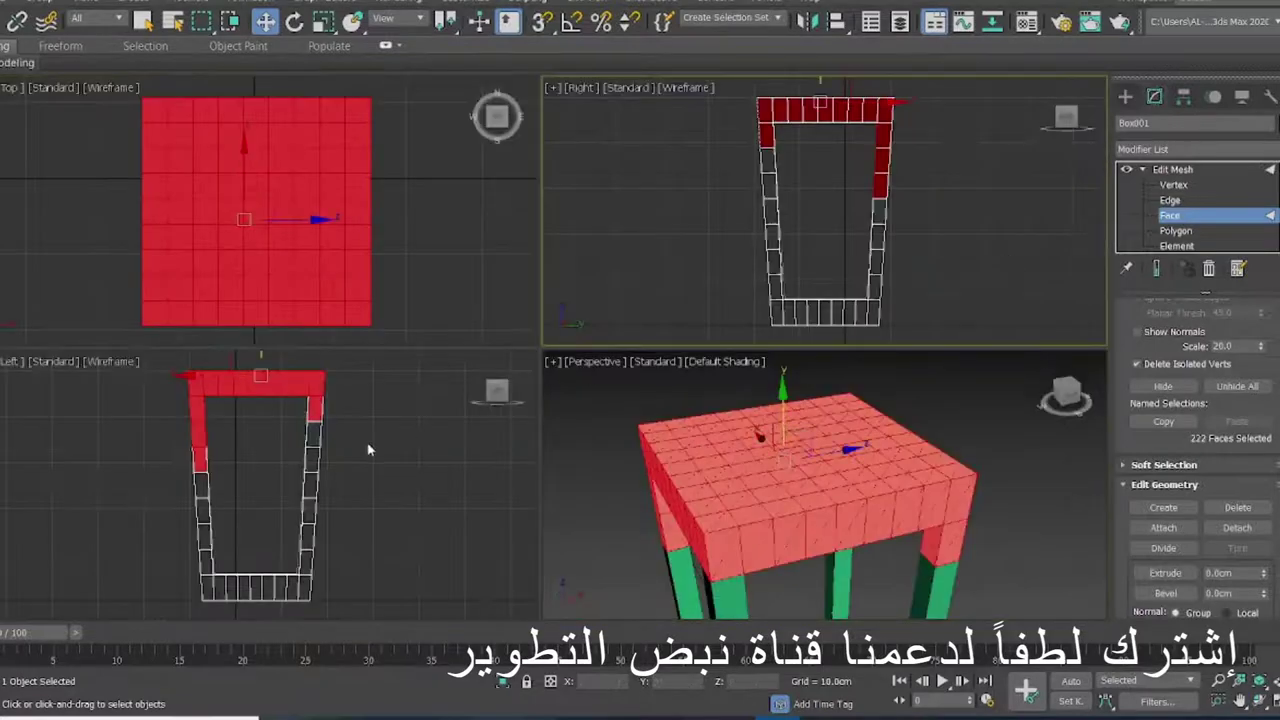
pyautogui.rightClick(257, 514)
pyautogui.scroll(3, 1137, 381)
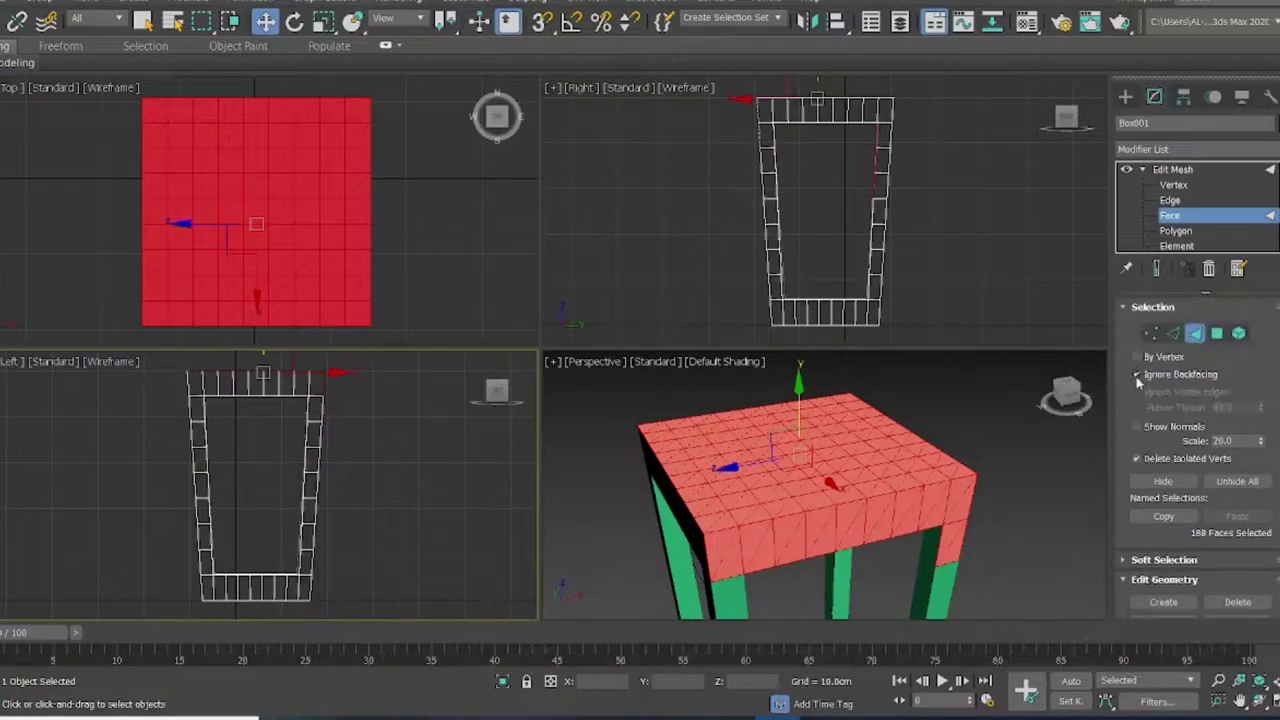
pyautogui.click(515, 396)
pyautogui.moveTo(106, 357); pyautogui.dragTo(303, 457)
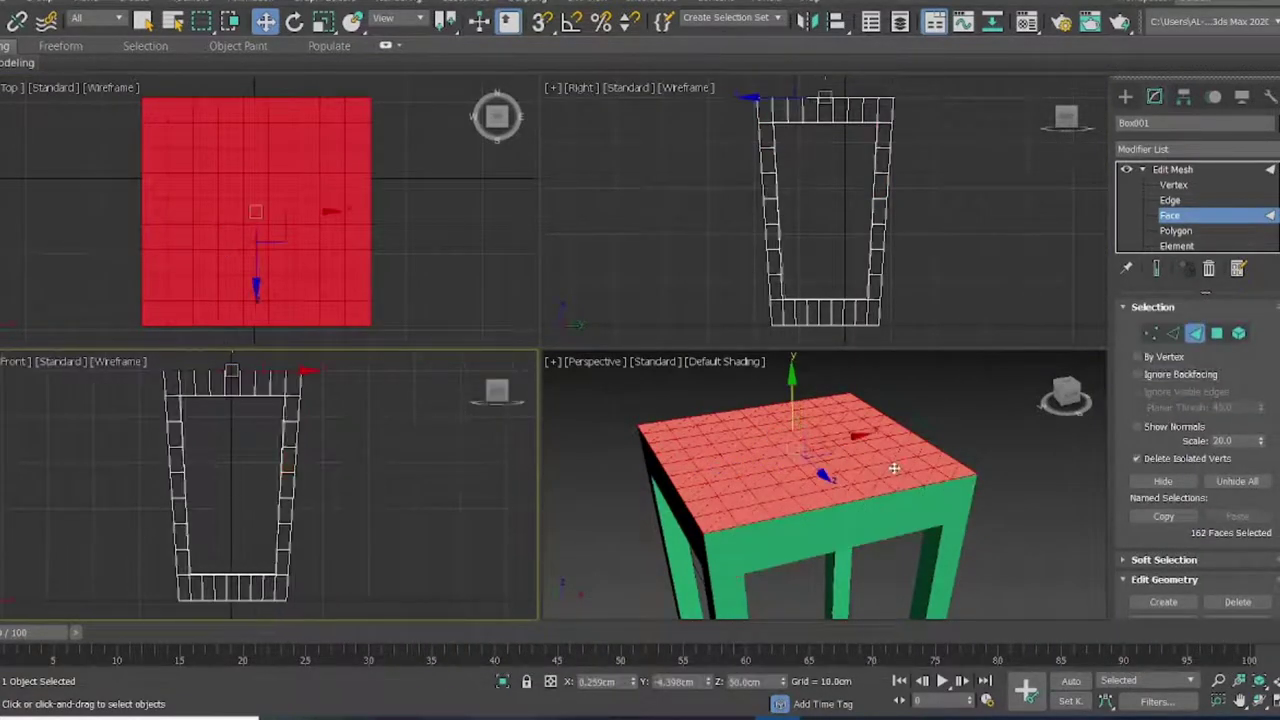
pyautogui.scroll(-3, 1190, 500)
# Extrude the top faces several times, scaling them inward into stepped roof bands
pyautogui.click(1165, 549)
pyautogui.moveTo(834, 460)
pyautogui.mouseDown()
pyautogui.moveTo(834, 430)
pyautogui.moveTo(780, 440)
pyautogui.moveTo(823, 402)
pyautogui.moveTo(795, 395)
pyautogui.mouseUp()
pyautogui.press('r')
pyautogui.click(1157, 553)
pyautogui.rightClick(814, 400)
pyautogui.click(1165, 549)
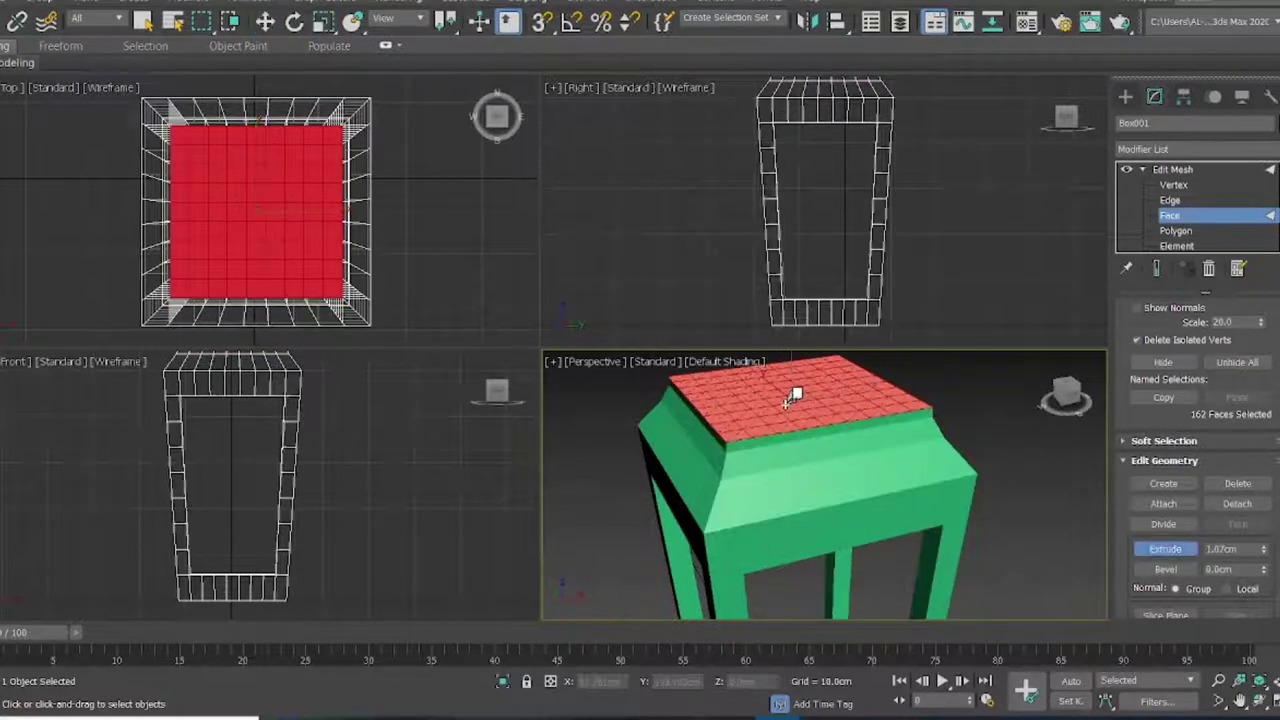
pyautogui.rightClick(795, 395)
pyautogui.scroll(-3, 795, 395)
pyautogui.scroll(-2, 850, 450)
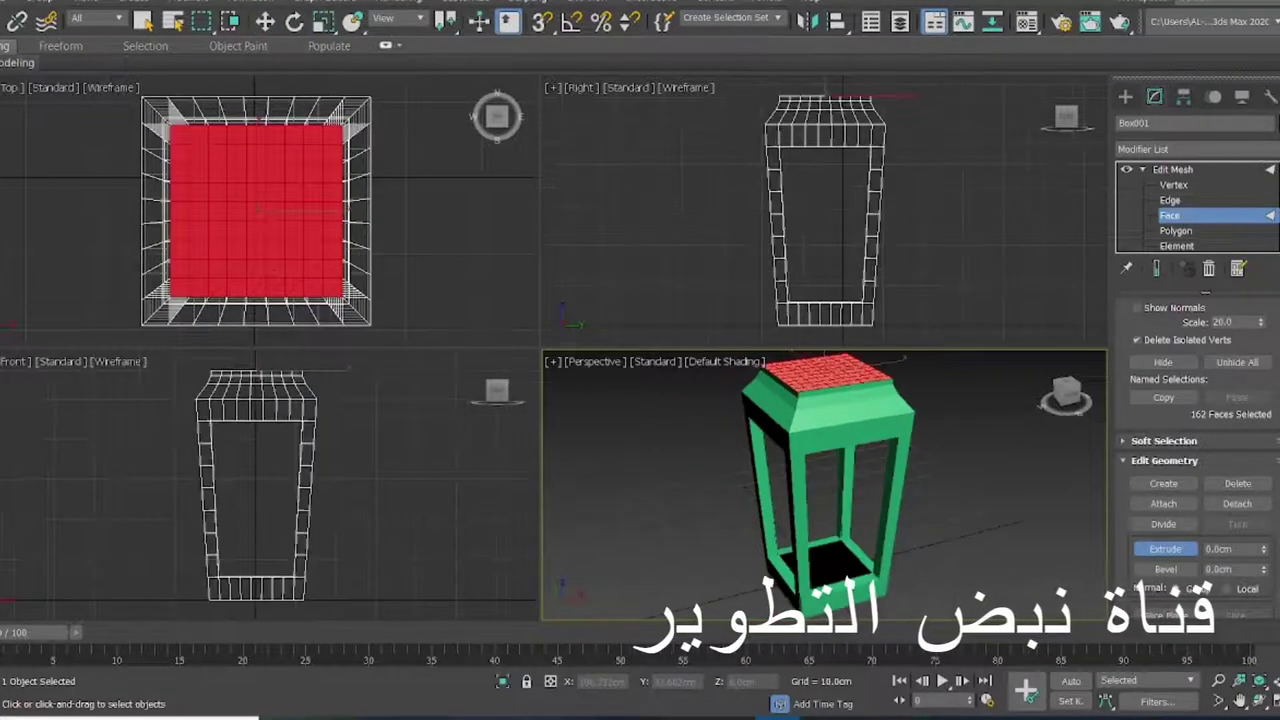
pyautogui.moveTo(880, 470); pyautogui.dragTo(927, 481, button='middle')
# Extrude and scale the top faces repeatedly to slope the roof into a pyramid
pyautogui.scroll(5, 927, 481)
pyautogui.click(1165, 549)
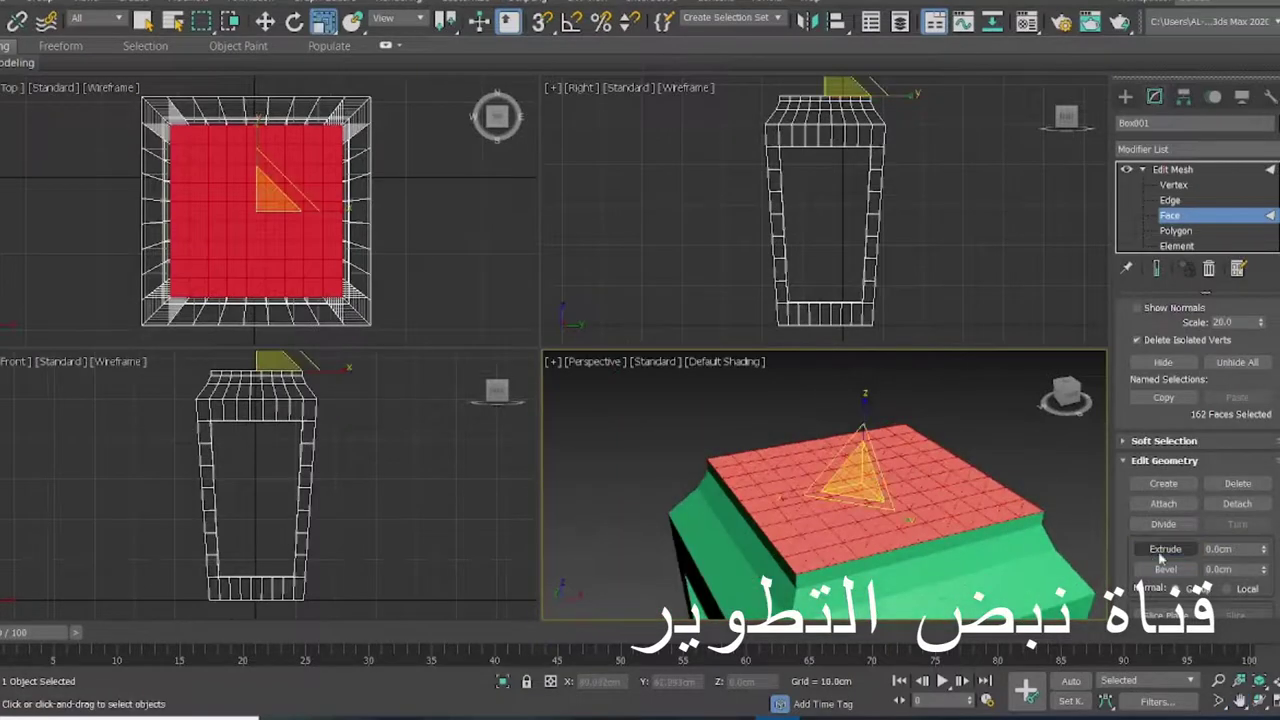
pyautogui.rightClick(947, 489)
pyautogui.moveTo(857, 480)
pyautogui.mouseDown()
pyautogui.moveTo(857, 510)
pyautogui.moveTo(870, 440)
pyautogui.moveTo(859, 486)
pyautogui.mouseUp()
pyautogui.click(1165, 549)
pyautogui.press('r')
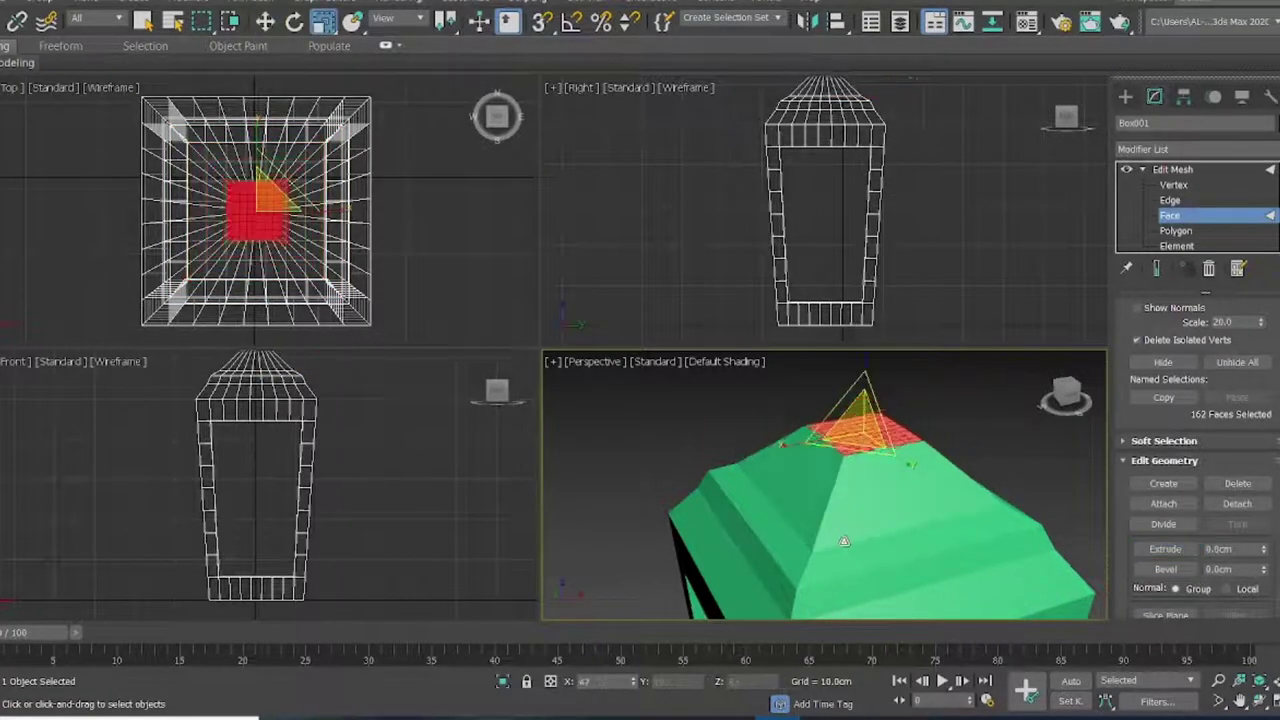
pyautogui.click(1165, 549)
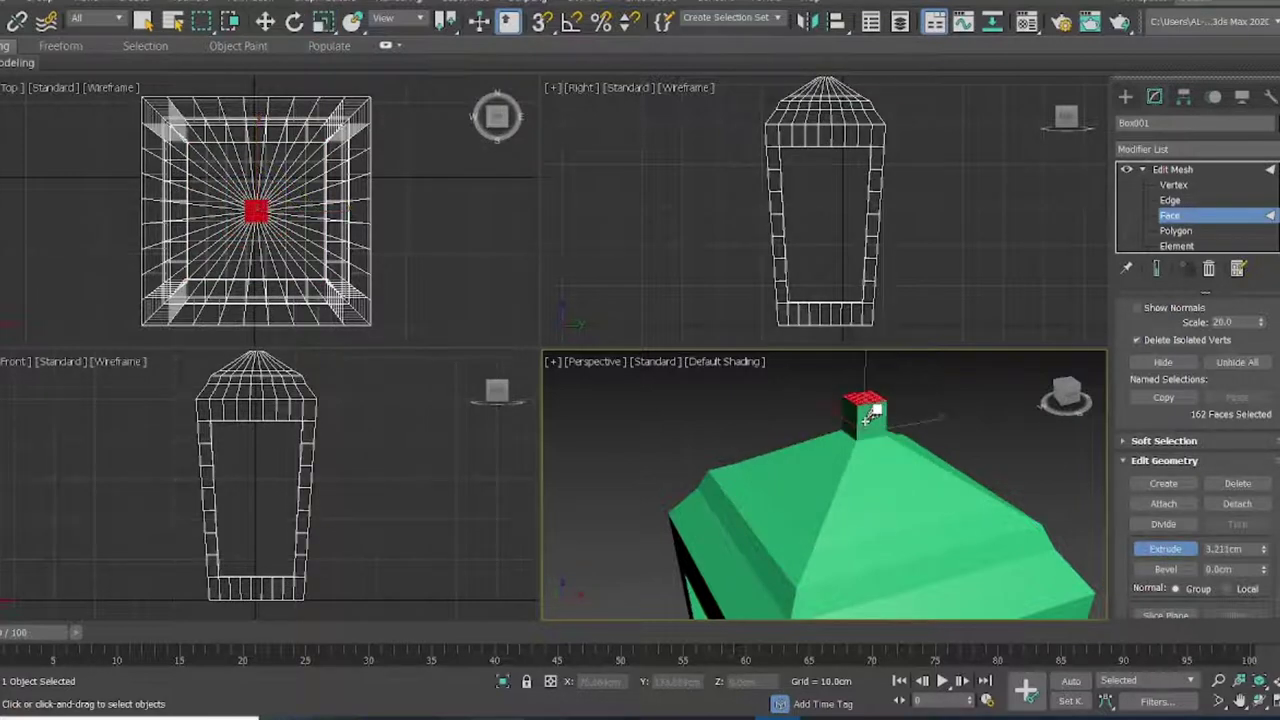
pyautogui.press('r')
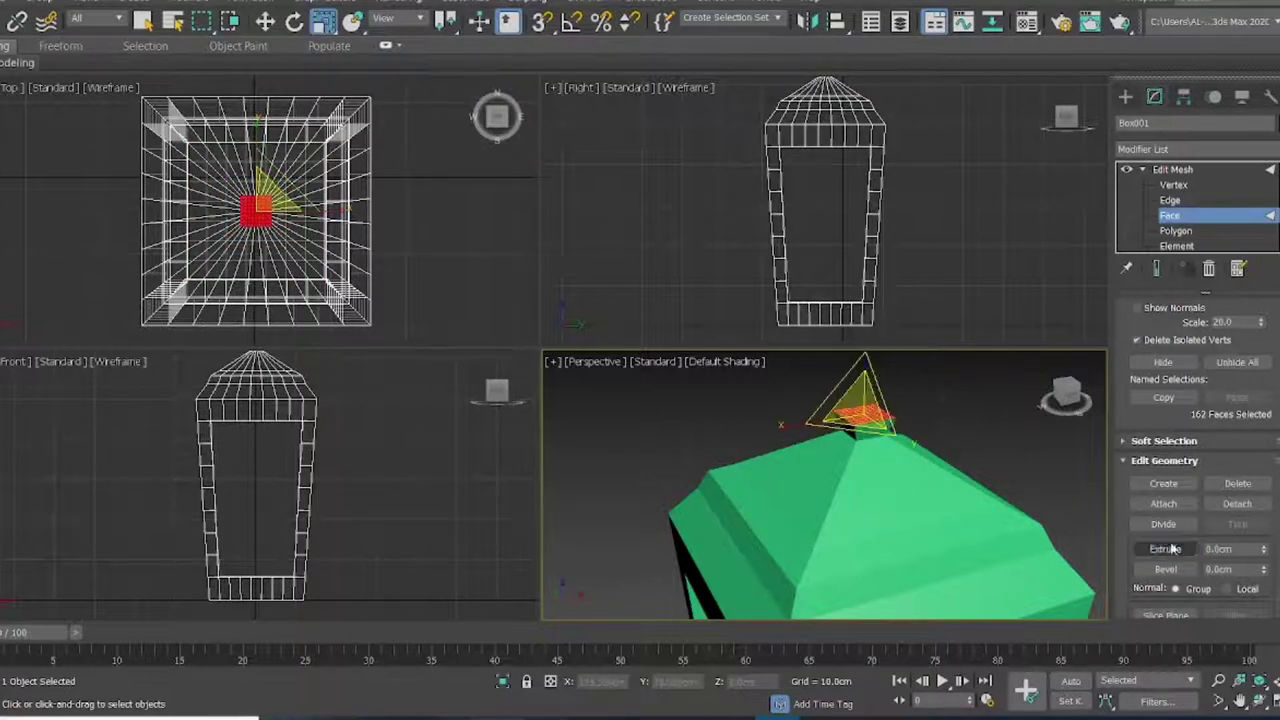
# Extrude the tip into a small box, scale its top to a point, and orbit the lantern
pyautogui.click(1165, 549)
pyautogui.moveTo(858, 418)
pyautogui.mouseDown()
pyautogui.moveTo(872, 391)
pyautogui.moveTo(818, 445)
pyautogui.mouseUp()
pyautogui.scroll(5, 860, 450)
pyautogui.press('r')
pyautogui.scroll(-3, 825, 485)
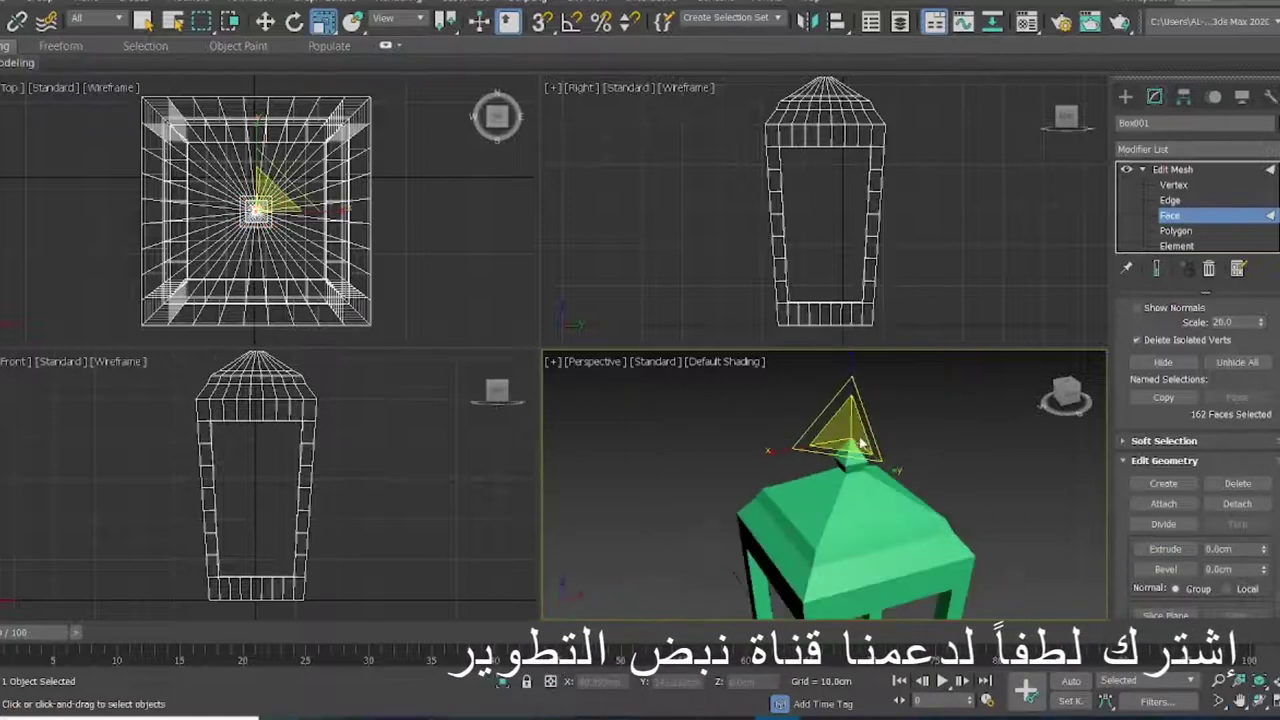
pyautogui.scroll(-2, 825, 485)
pyautogui.click(1258, 701)
pyautogui.hotkey('alt', 'w')
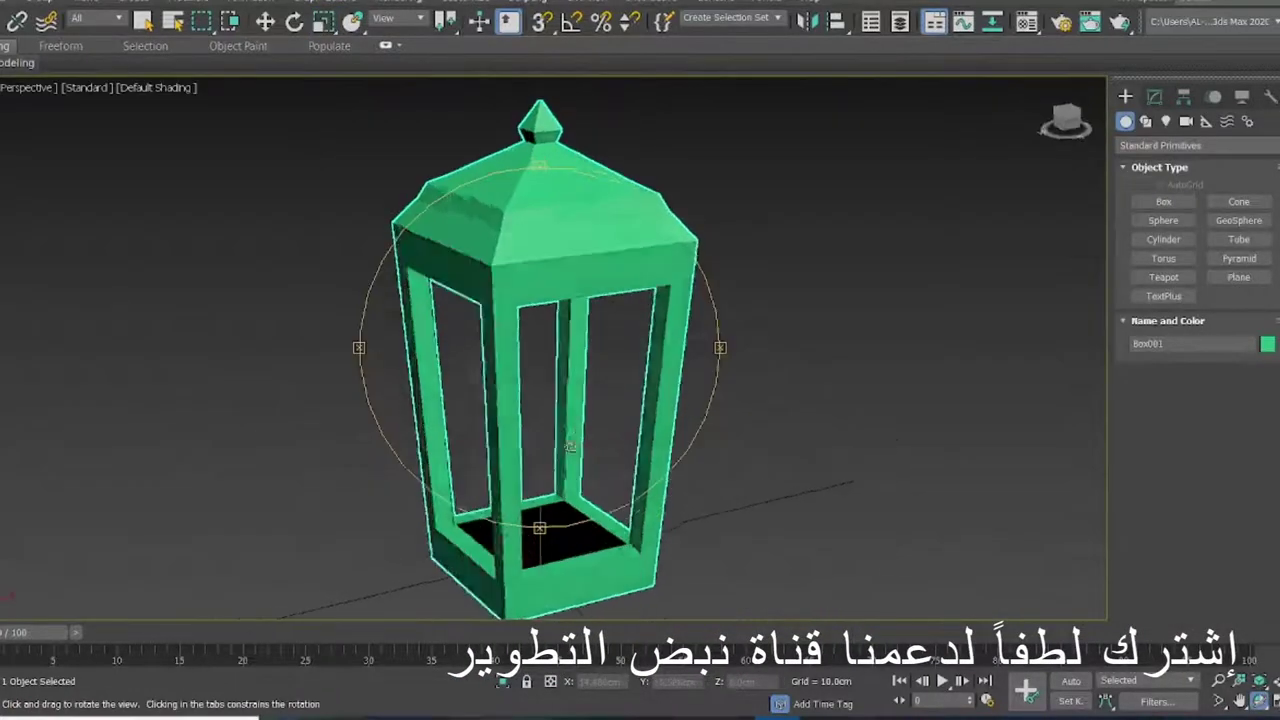
pyautogui.moveTo(680, 430)
pyautogui.mouseDown()
pyautogui.moveTo(758, 428)
pyautogui.moveTo(560, 430)
pyautogui.mouseUp()
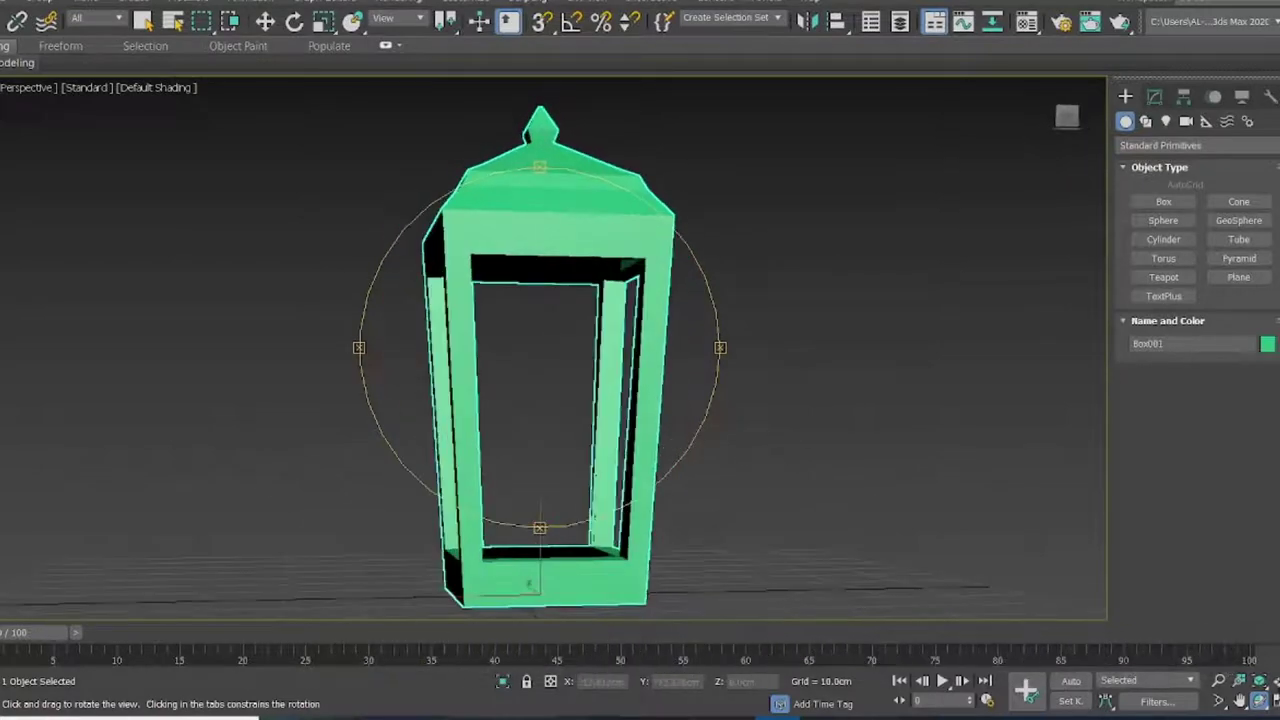
pyautogui.hotkey('alt', 'w')
# Draw a plane over the window opening in the Right view and center it there
pyautogui.click(1238, 277)
pyautogui.scroll(3, 817, 207)
pyautogui.hotkey('alt', 'w')
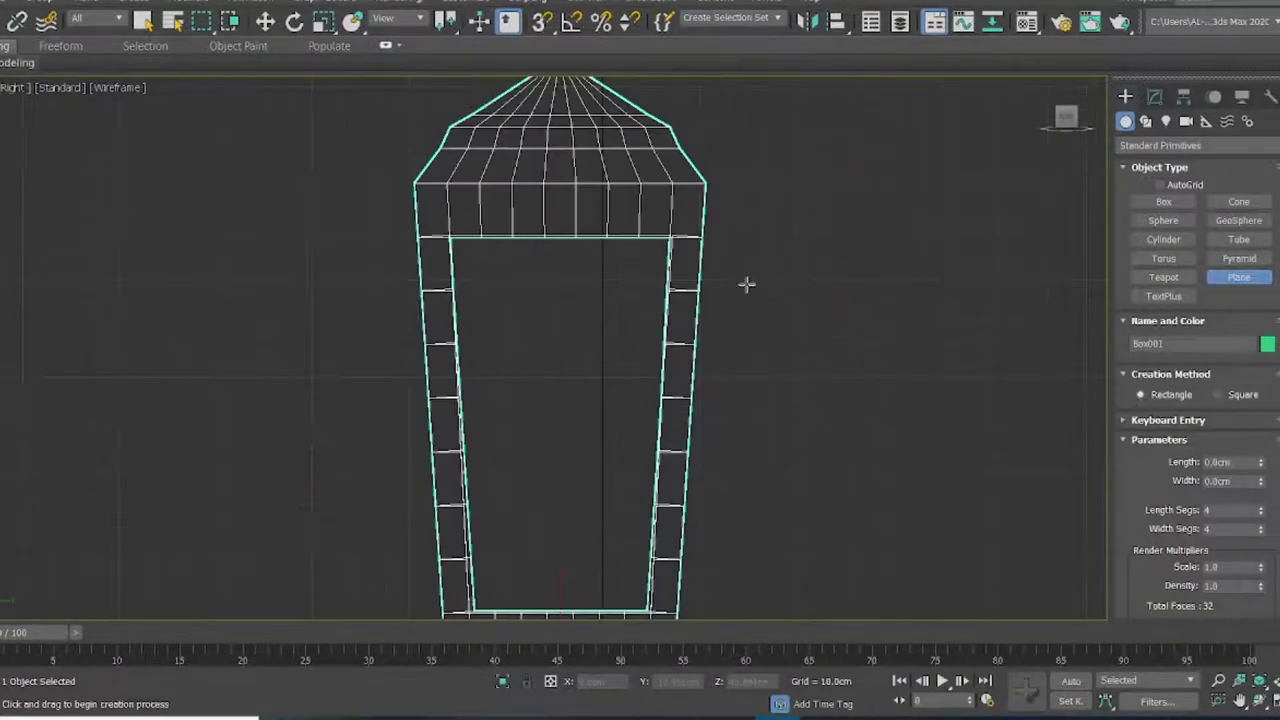
pyautogui.moveTo(437, 218); pyautogui.dragTo(677, 617)
pyautogui.moveTo(771, 507); pyautogui.dragTo(771, 387, button='middle')
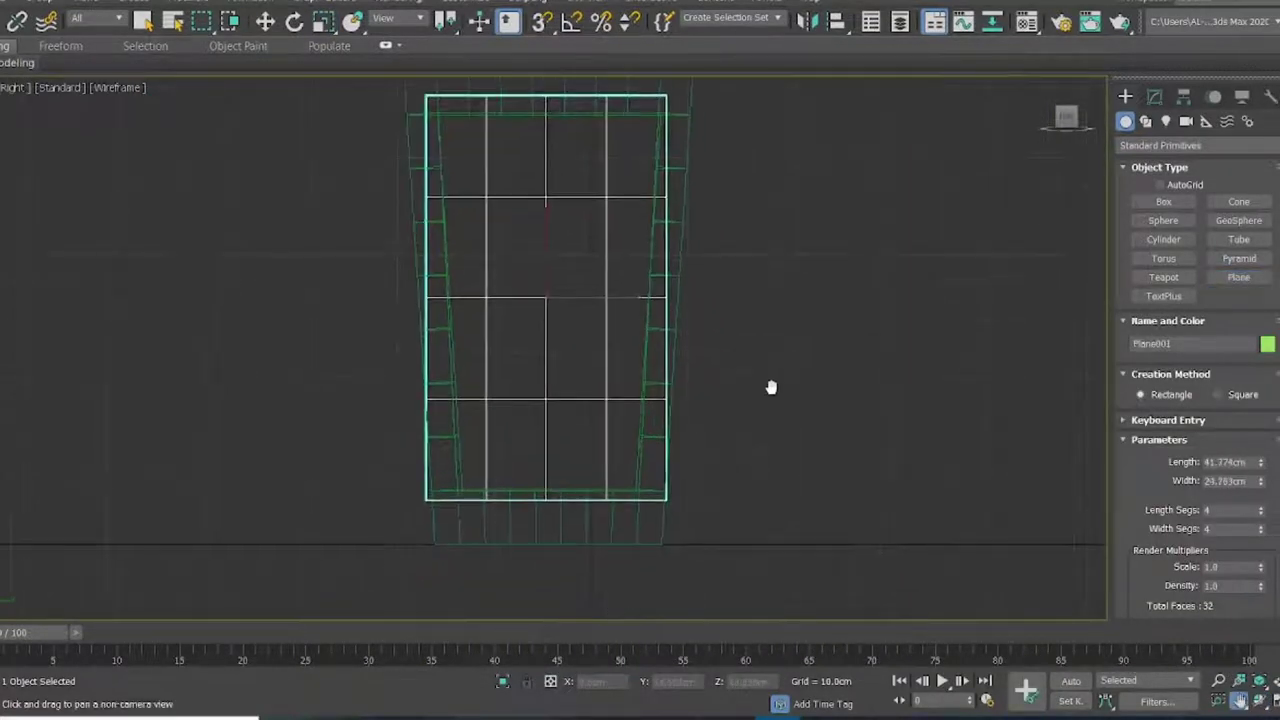
pyautogui.rightClick(609, 310)
pyautogui.click(625, 318)
pyautogui.moveTo(621, 299); pyautogui.dragTo(625, 299)
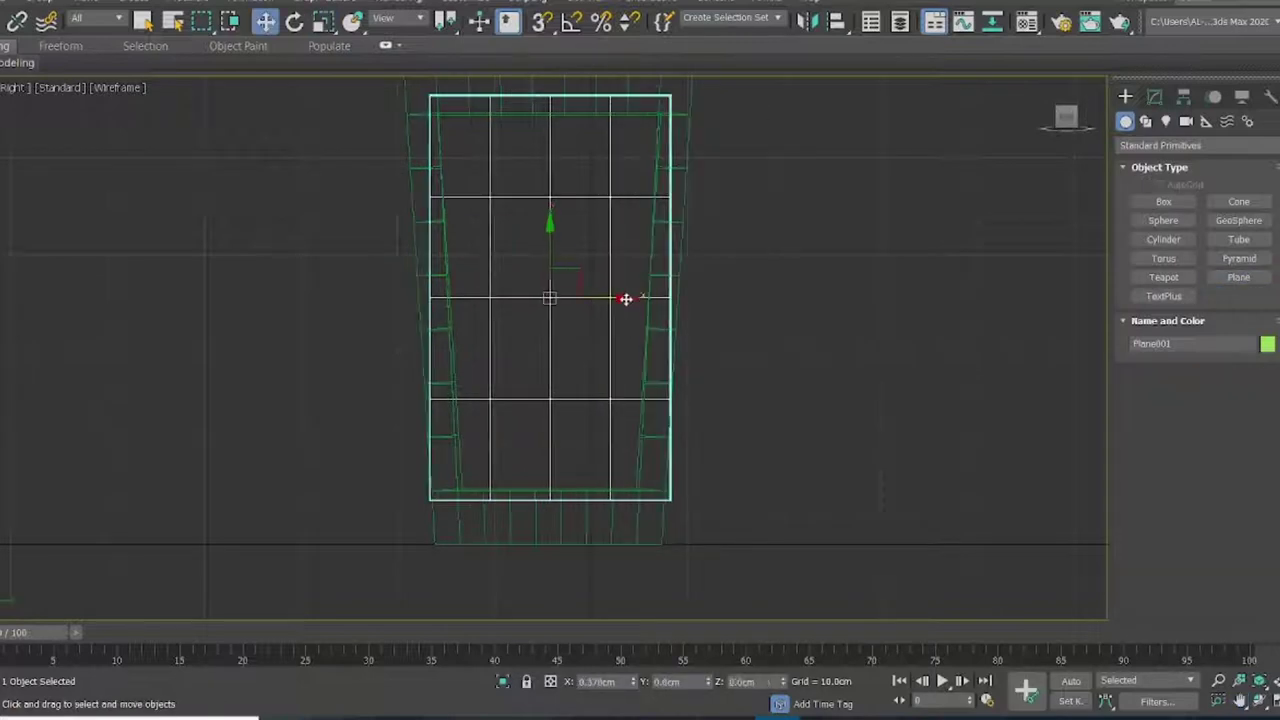
# Add a Taper modifier to the plane along the Y axis with amount 0.2
pyautogui.click(1154, 96)
pyautogui.click(1190, 149)
pyautogui.scroll(-5, 1243, 286)
pyautogui.click(1210, 280)
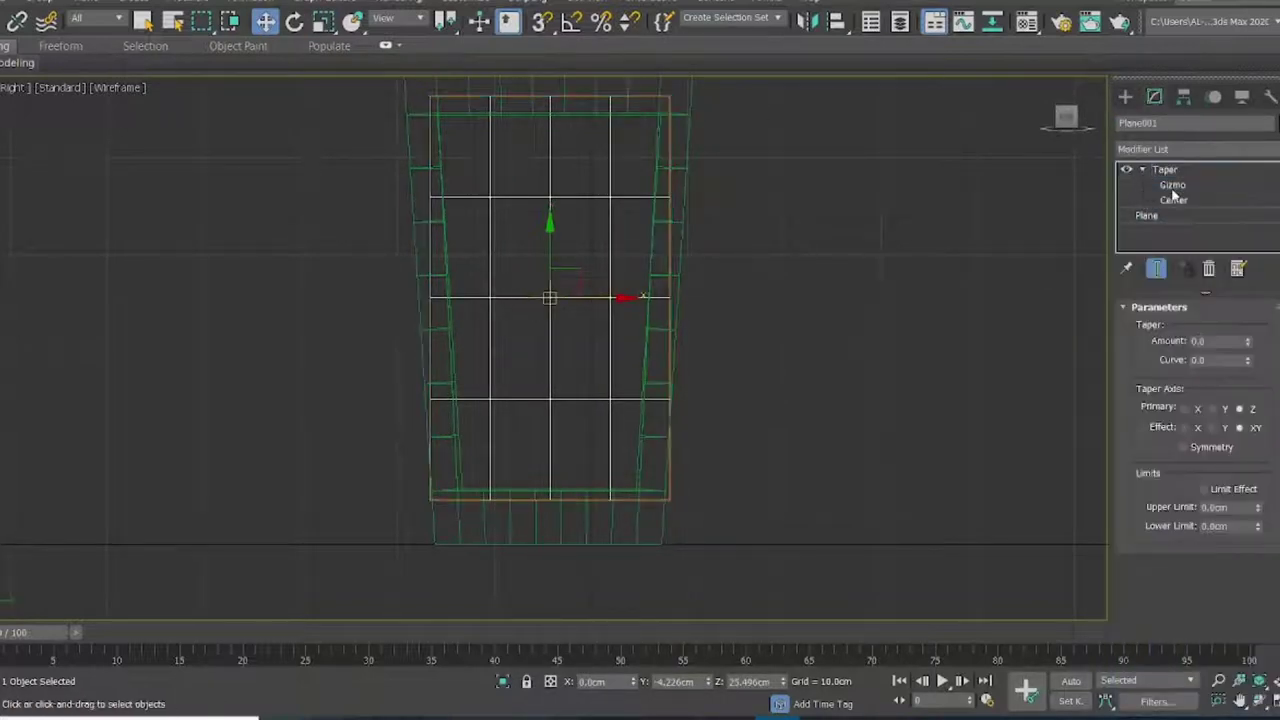
pyautogui.click(1173, 199)
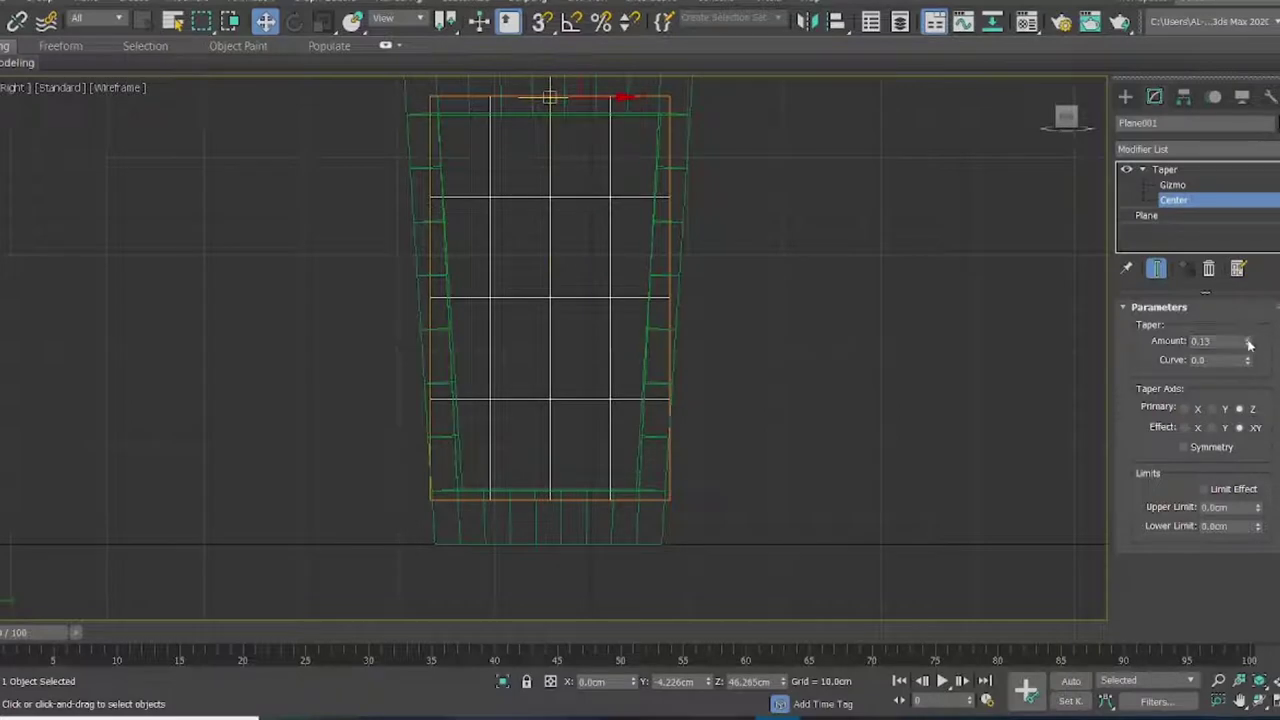
pyautogui.click(1211, 409)
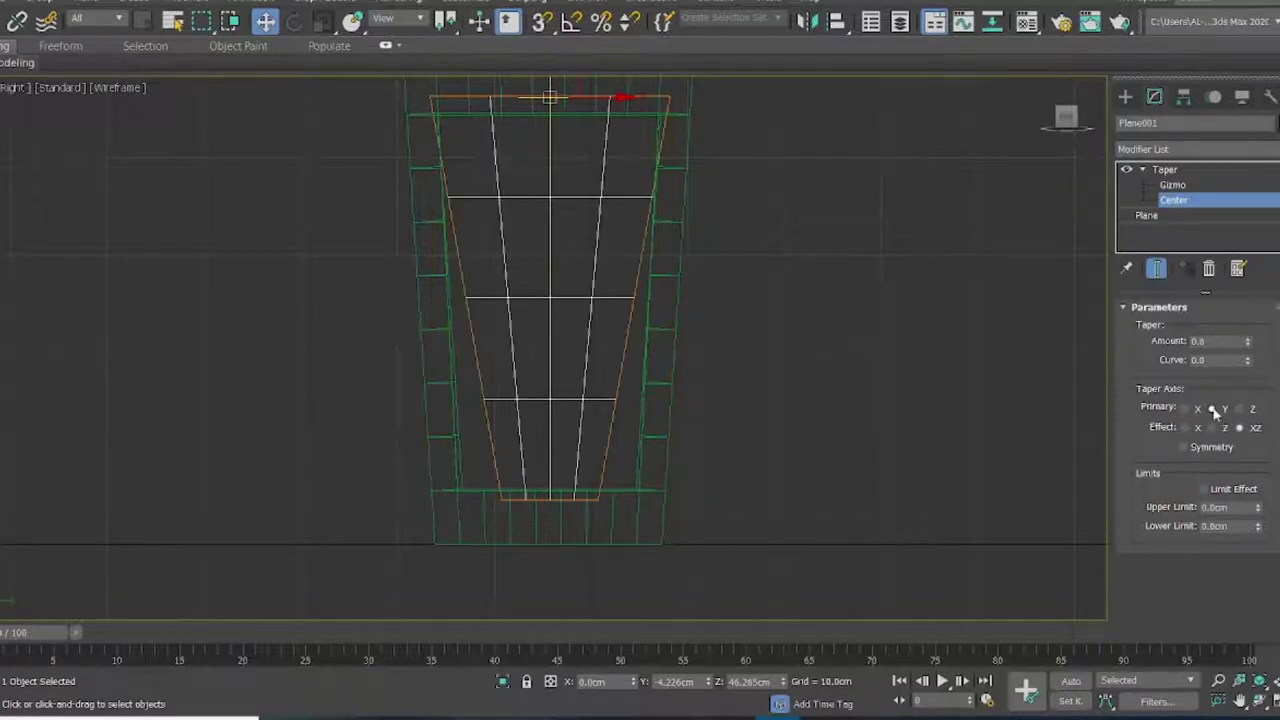
pyautogui.moveTo(1248, 344); pyautogui.dragTo(1247, 372)
pyautogui.hotkey('alt', 'w')
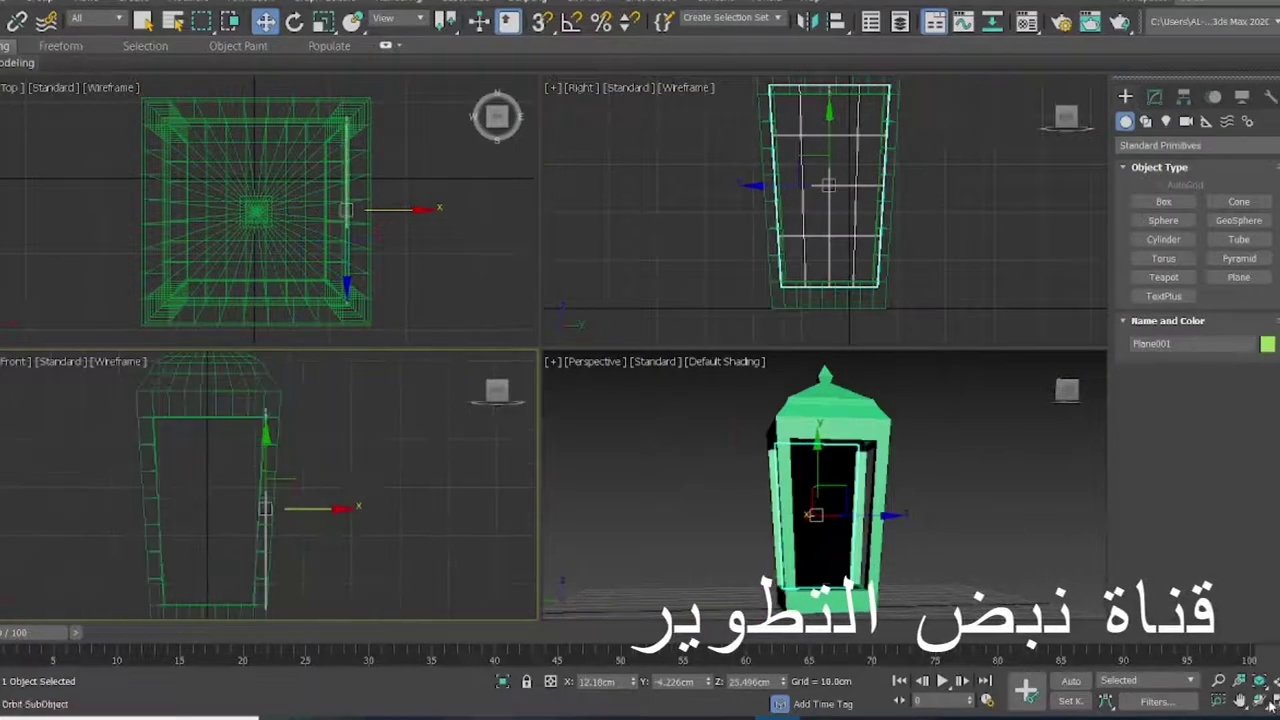
# Nudge the panel left in the Front view and create a mirrored copy for the opposite side
pyautogui.hotkey('alt', 'w')
pyautogui.press('e')
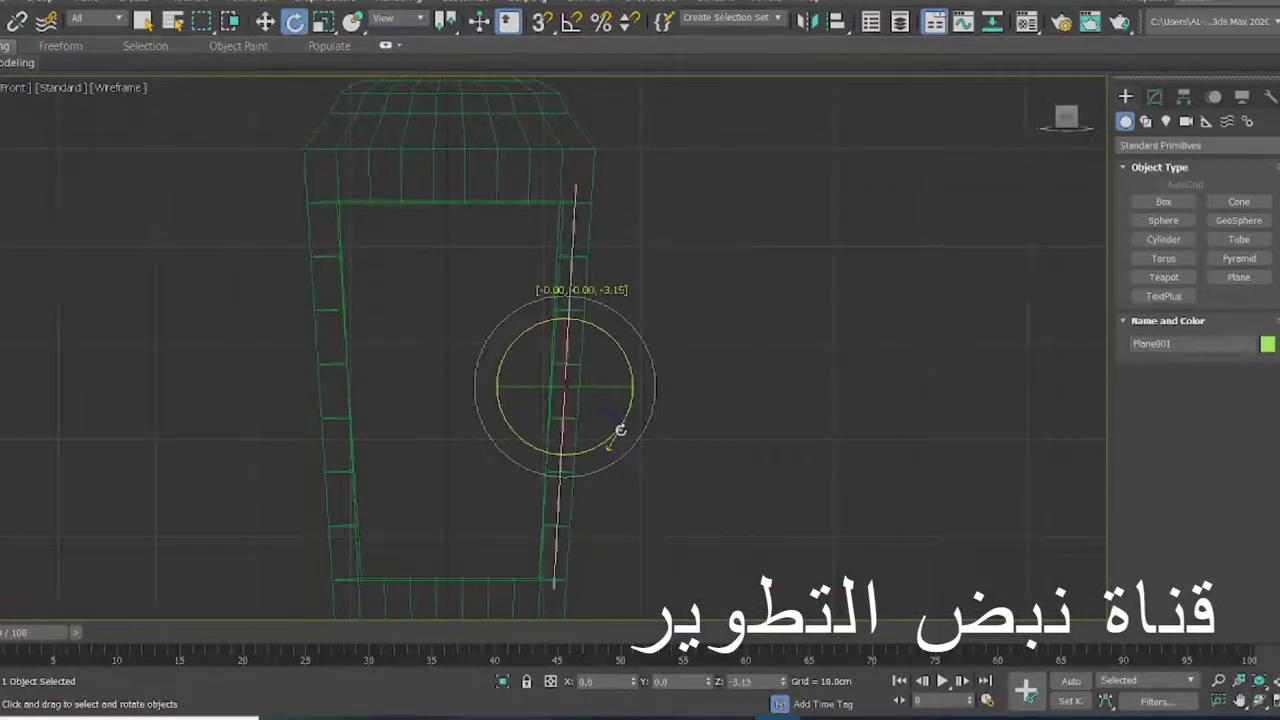
pyautogui.press('w')
pyautogui.moveTo(636, 385); pyautogui.dragTo(622, 394)
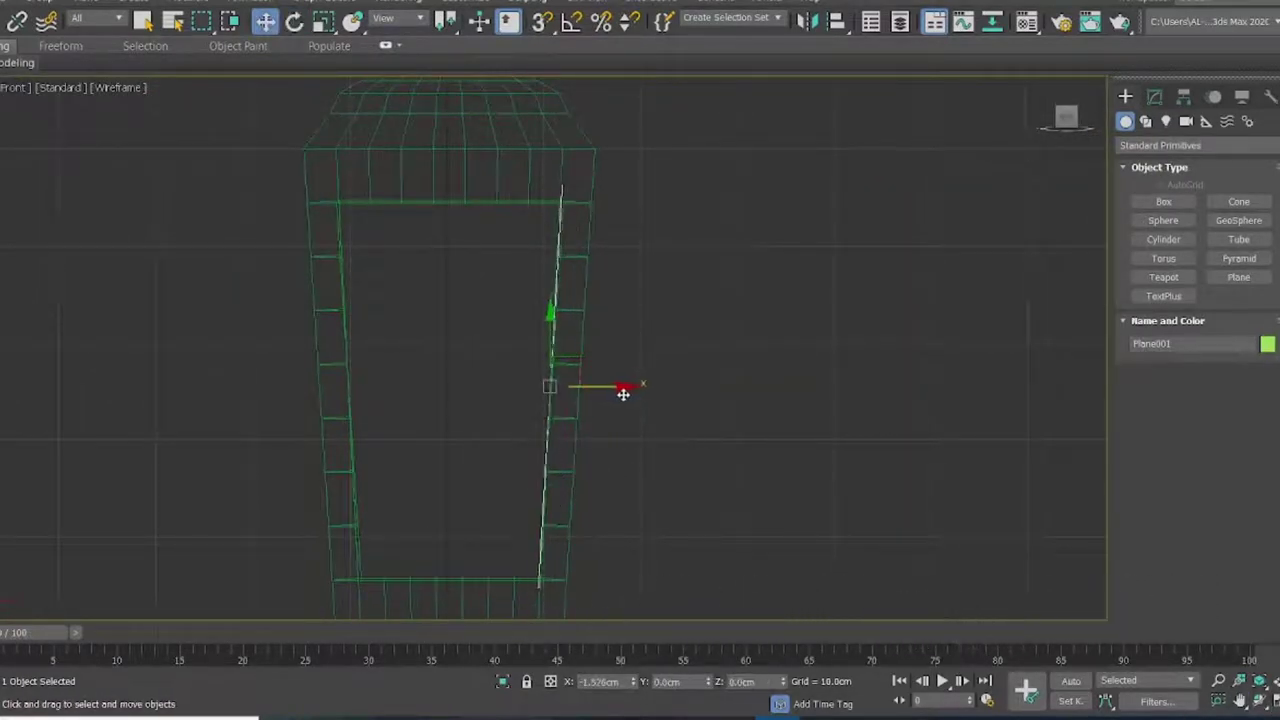
pyautogui.click(808, 22)
pyautogui.click(577, 389)
pyautogui.click(548, 488)
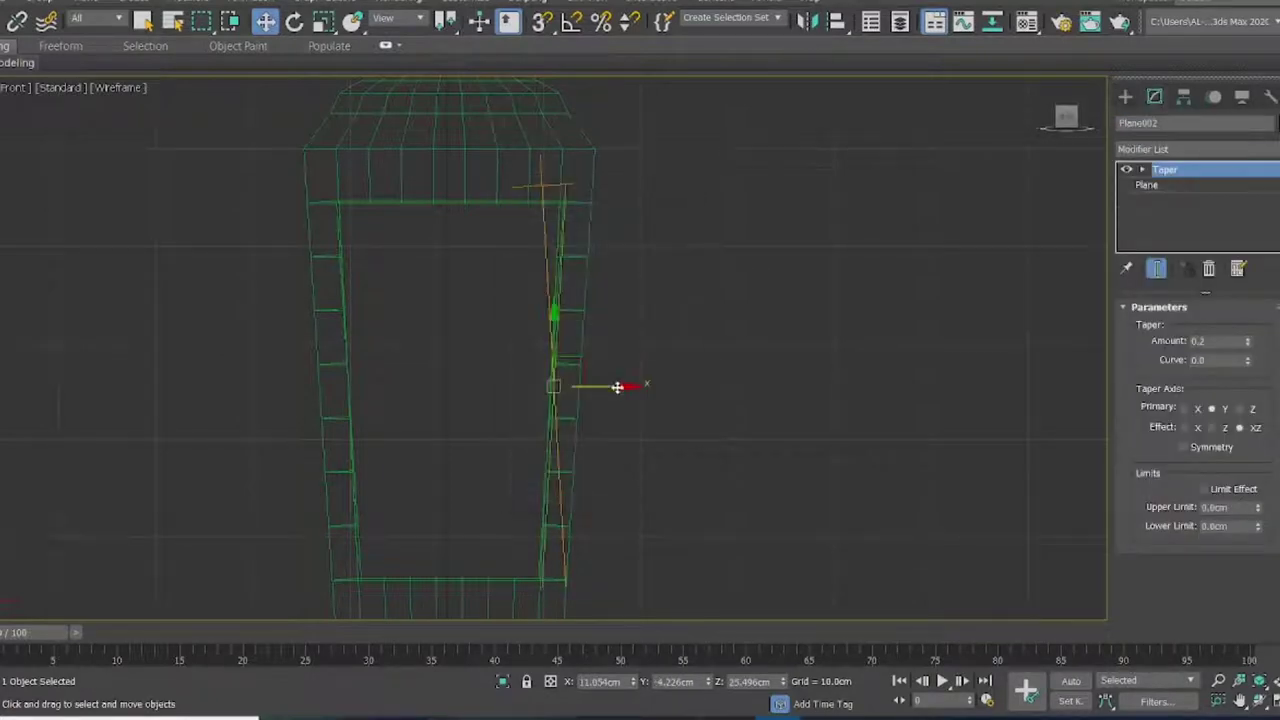
pyautogui.hotkey('alt', 'w')
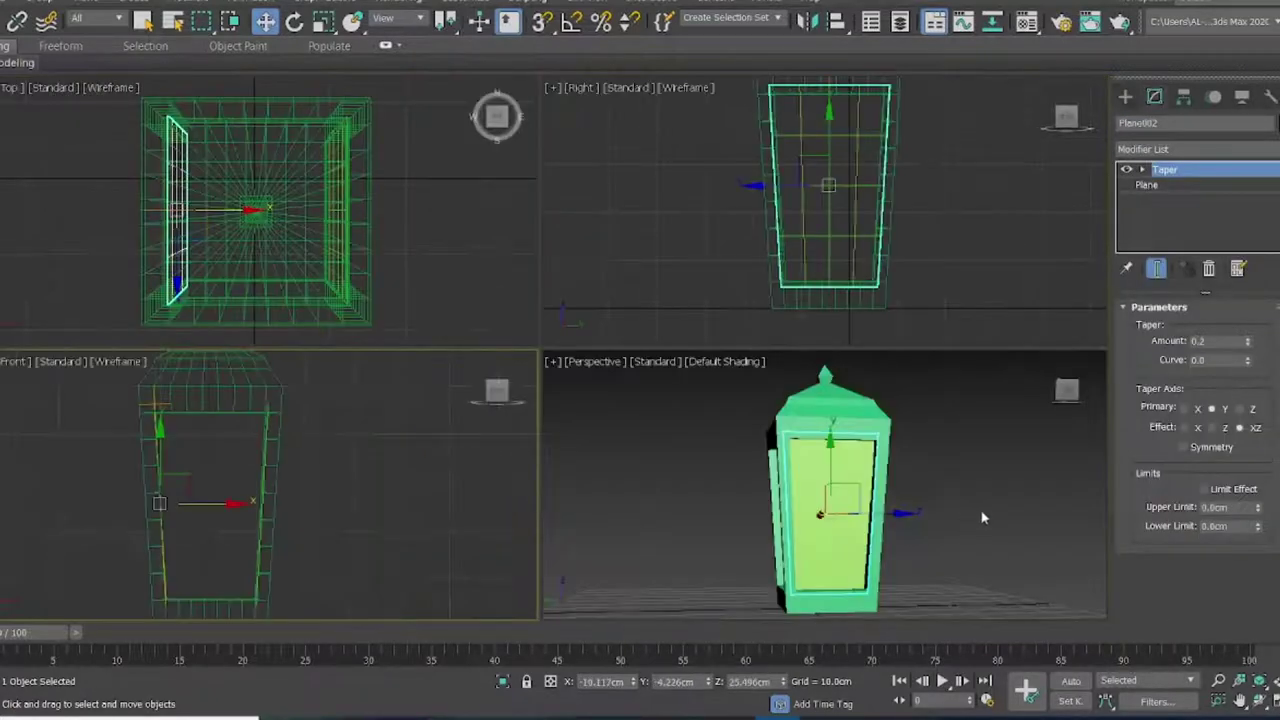
# Rotate both glass panels around the vertical axis to face the other two sides
pyautogui.hotkey('ctrl', 'r')
pyautogui.press('w')
pyautogui.keyDown('ctrl'); pyautogui.click(765, 497); pyautogui.keyUp('ctrl')
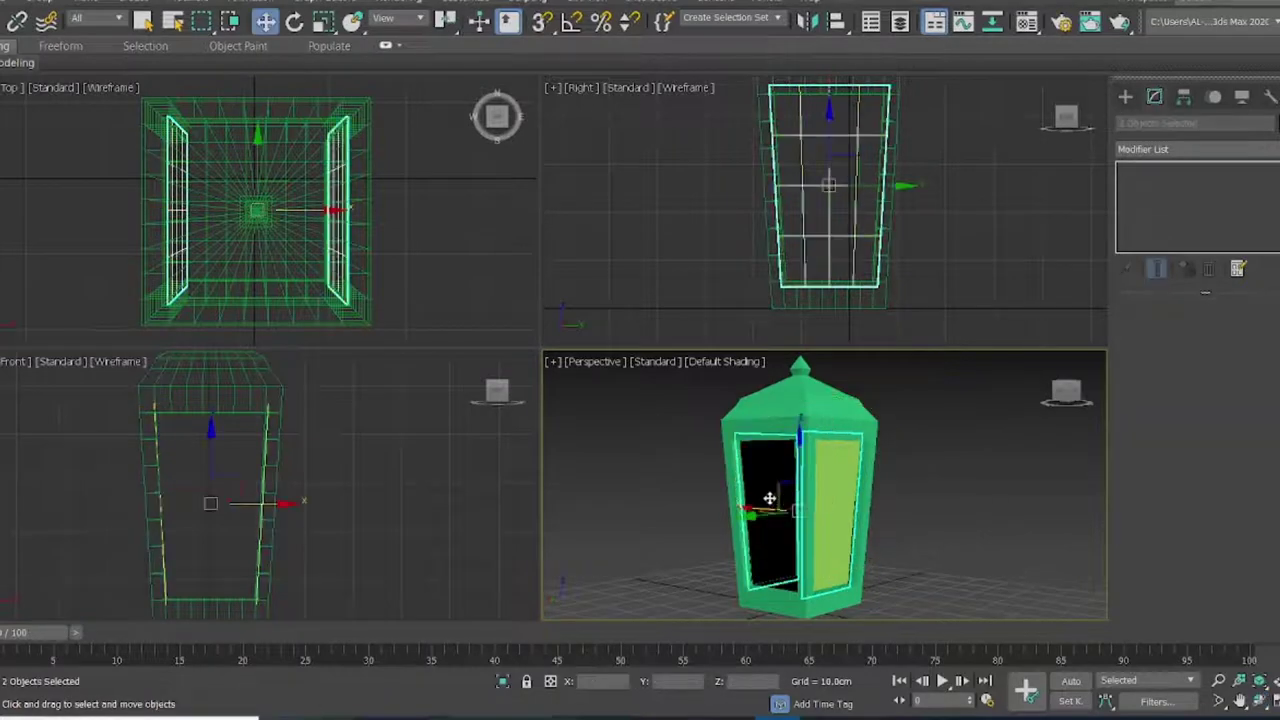
pyautogui.click(294, 22)
pyautogui.moveTo(300, 251)
pyautogui.mouseDown()
pyautogui.moveTo(214, 336)
pyautogui.moveTo(279, 293)
pyautogui.mouseUp()
pyautogui.click(674, 423)
pyautogui.moveTo(312, 247); pyautogui.dragTo(213, 342)
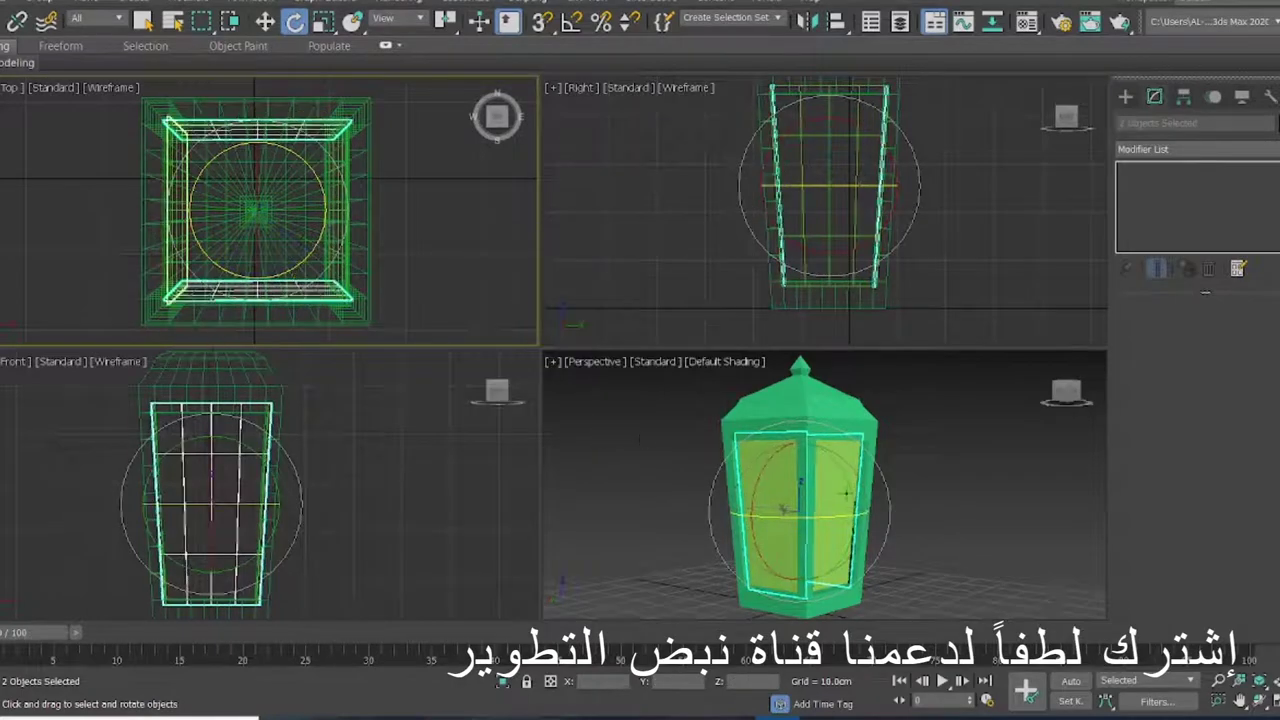
# Give the selected panel a magenta object colour and check it from an orbited perspective
pyautogui.click(510, 383)
pyautogui.hotkey('alt', 'w')
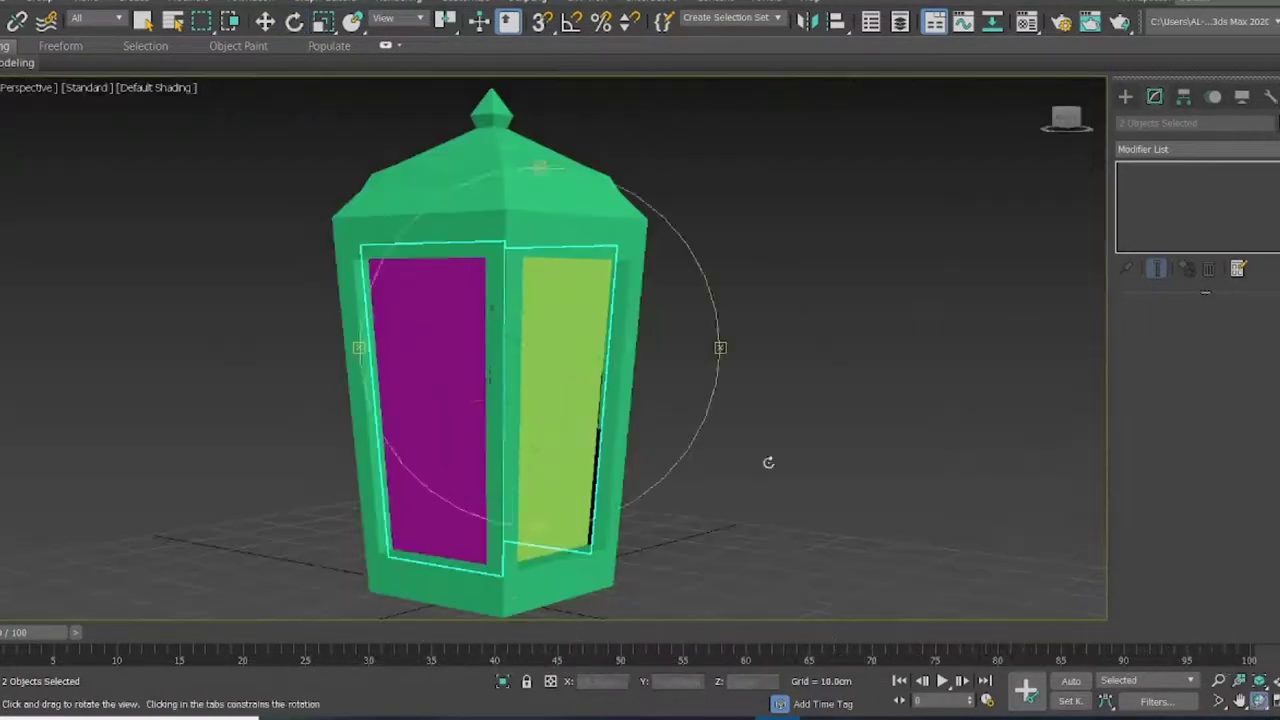
pyautogui.moveTo(771, 460)
pyautogui.mouseDown()
pyautogui.moveTo(564, 368)
pyautogui.moveTo(600, 380)
pyautogui.mouseUp()
pyautogui.scroll(-5, 600, 380)
pyautogui.hotkey('alt', 'w')
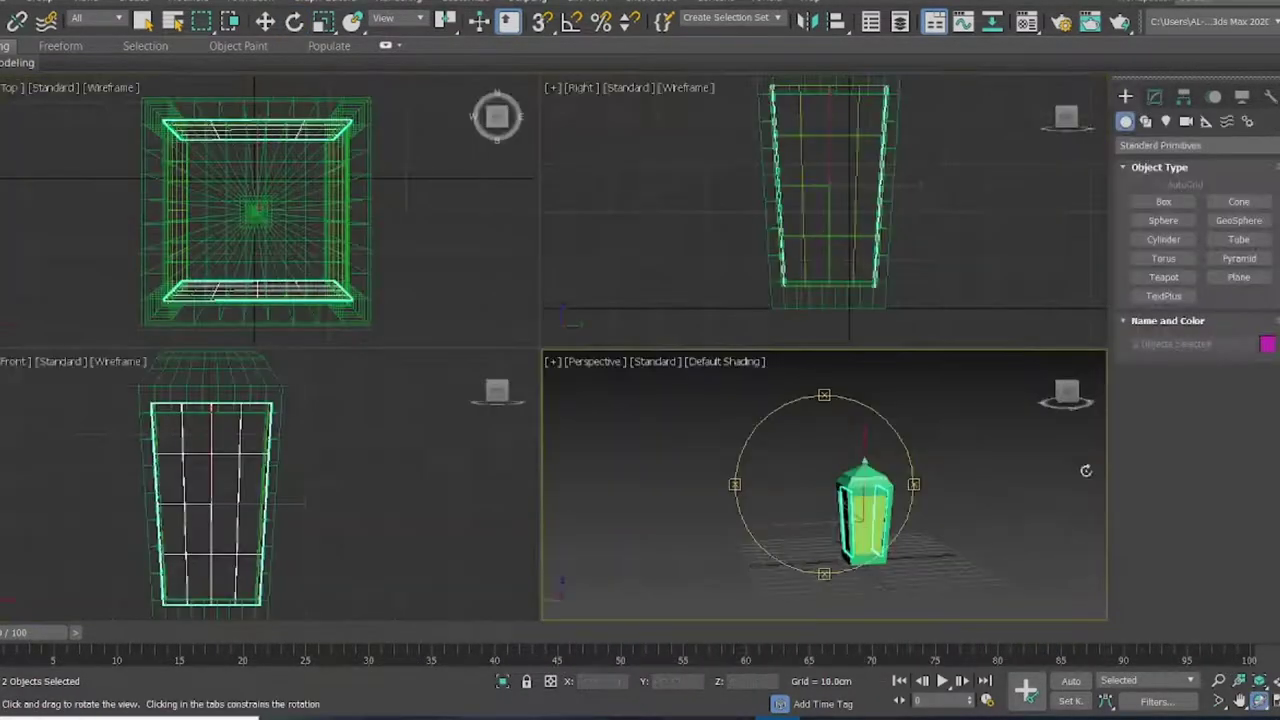
# Draw a floor plane under the lantern in the Top view and reduce its Length and Width
pyautogui.click(1238, 277)
pyautogui.moveTo(135, 127); pyautogui.dragTo(461, 345)
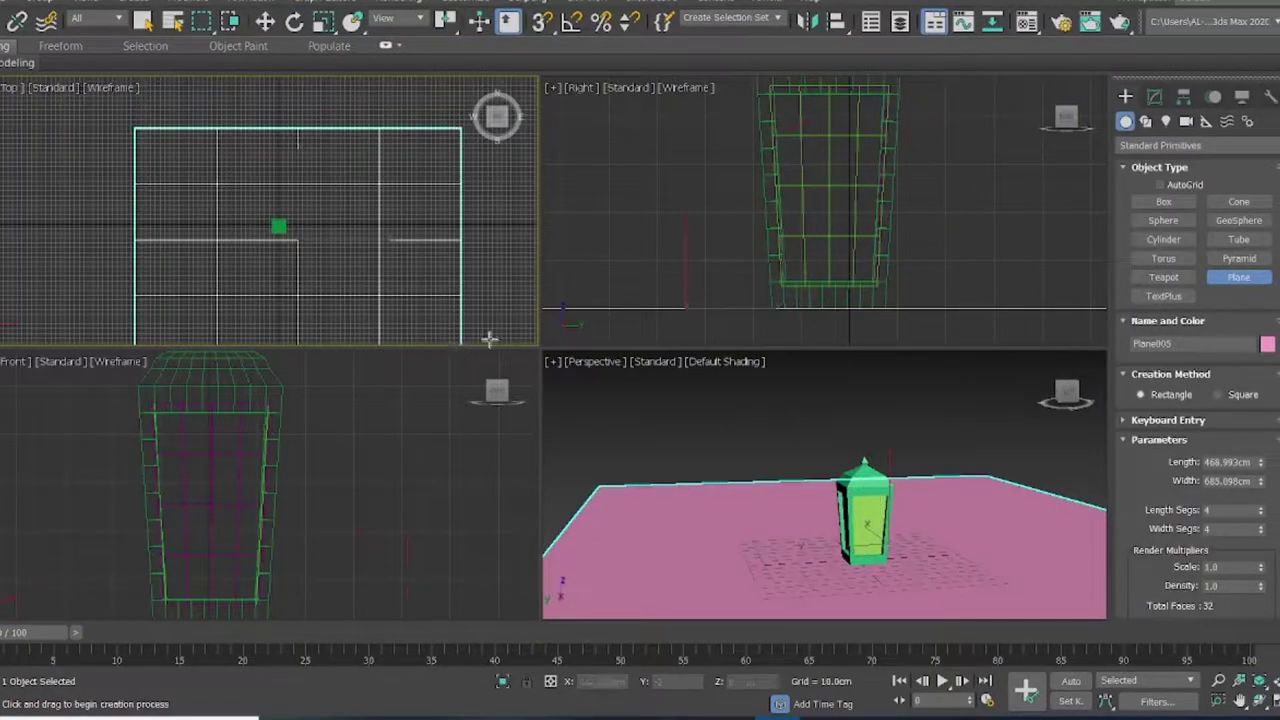
pyautogui.click(1154, 96)
pyautogui.moveTo(1260, 329); pyautogui.dragTo(1260, 420)
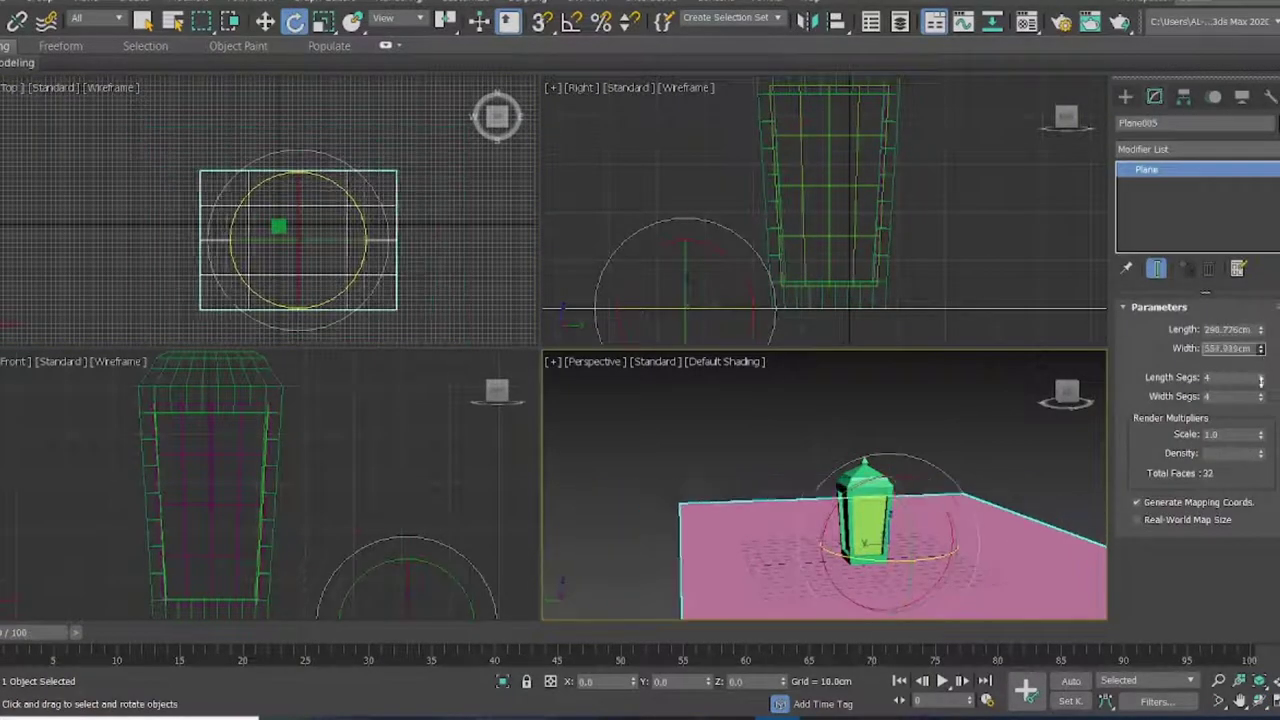
pyautogui.moveTo(1260, 348); pyautogui.dragTo(1249, 706)
# Zoom Extents All, pan the floor lower in perspective, and create a matching Physical Camera
pyautogui.click(1259, 680)
pyautogui.click(1240, 700)
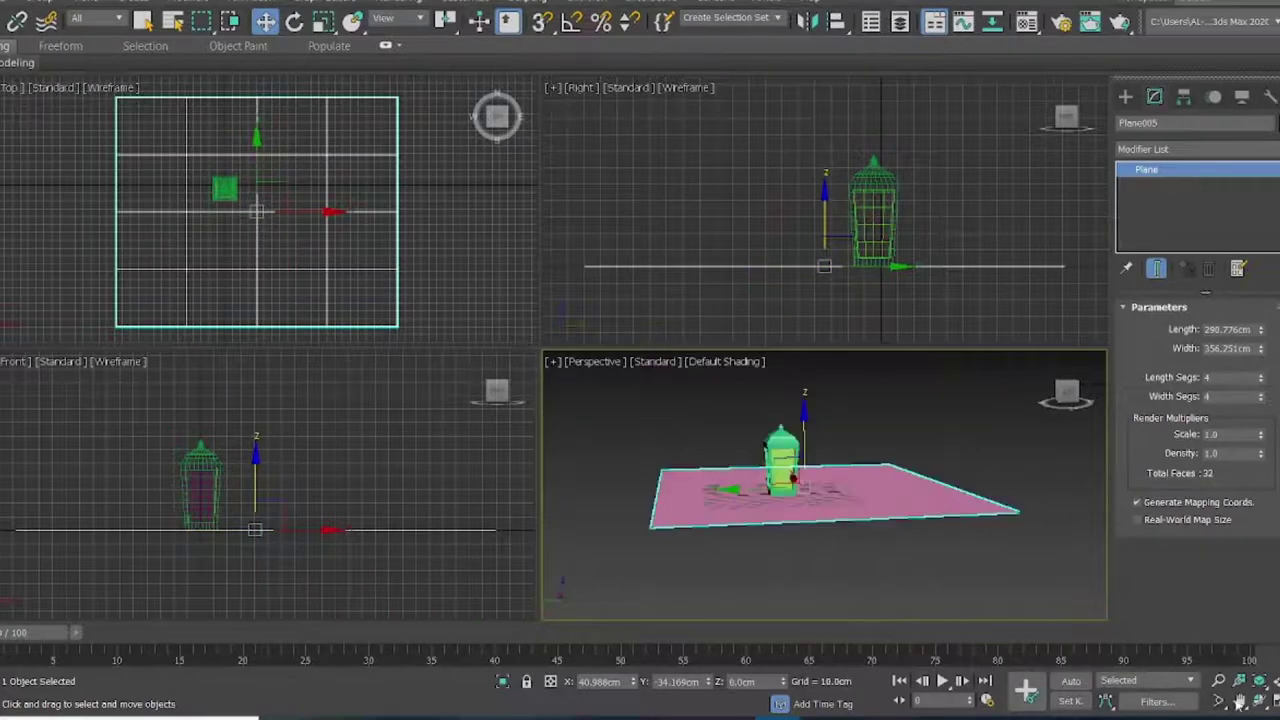
pyautogui.moveTo(905, 610); pyautogui.dragTo(884, 572)
pyautogui.hotkey('alt', 'w')
pyautogui.hotkey('ctrl', 'c')
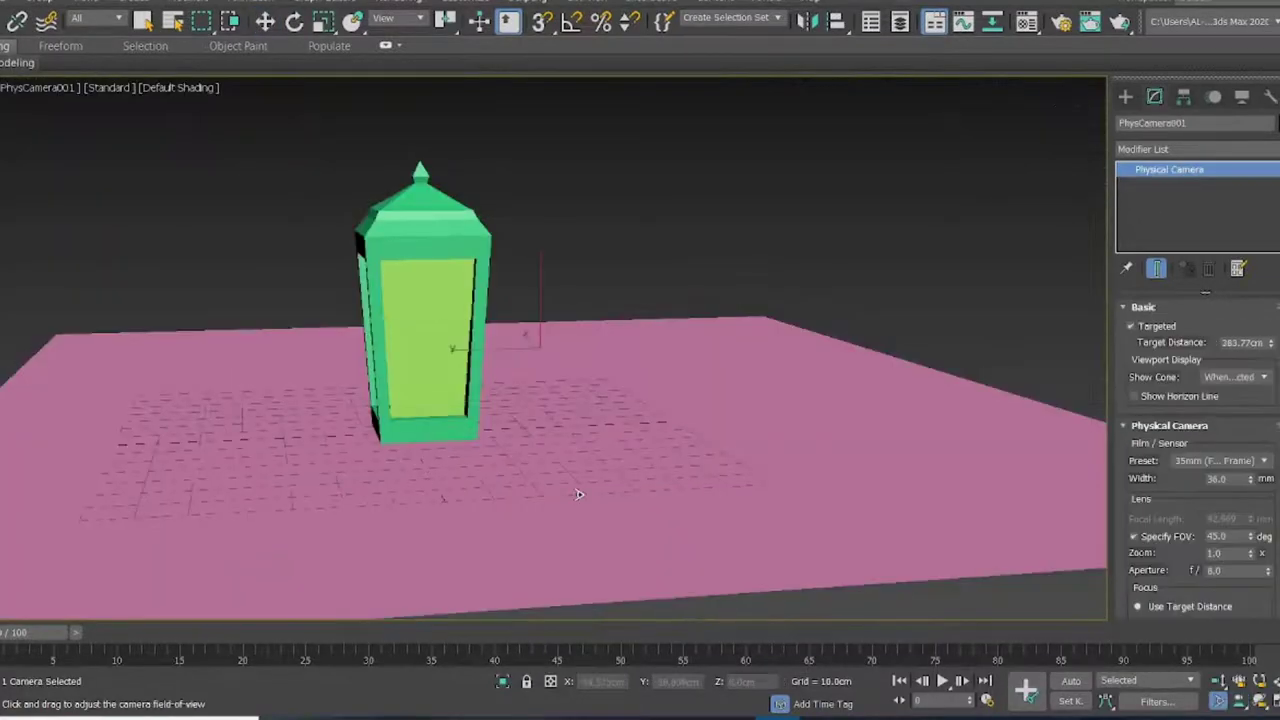
# Move the camera to reframe the lantern on the pink floor
pyautogui.press('w')
pyautogui.keyDown('alt'); pyautogui.moveTo(570, 476); pyautogui.dragTo(792, 366, button='middle'); pyautogui.keyUp('alt')
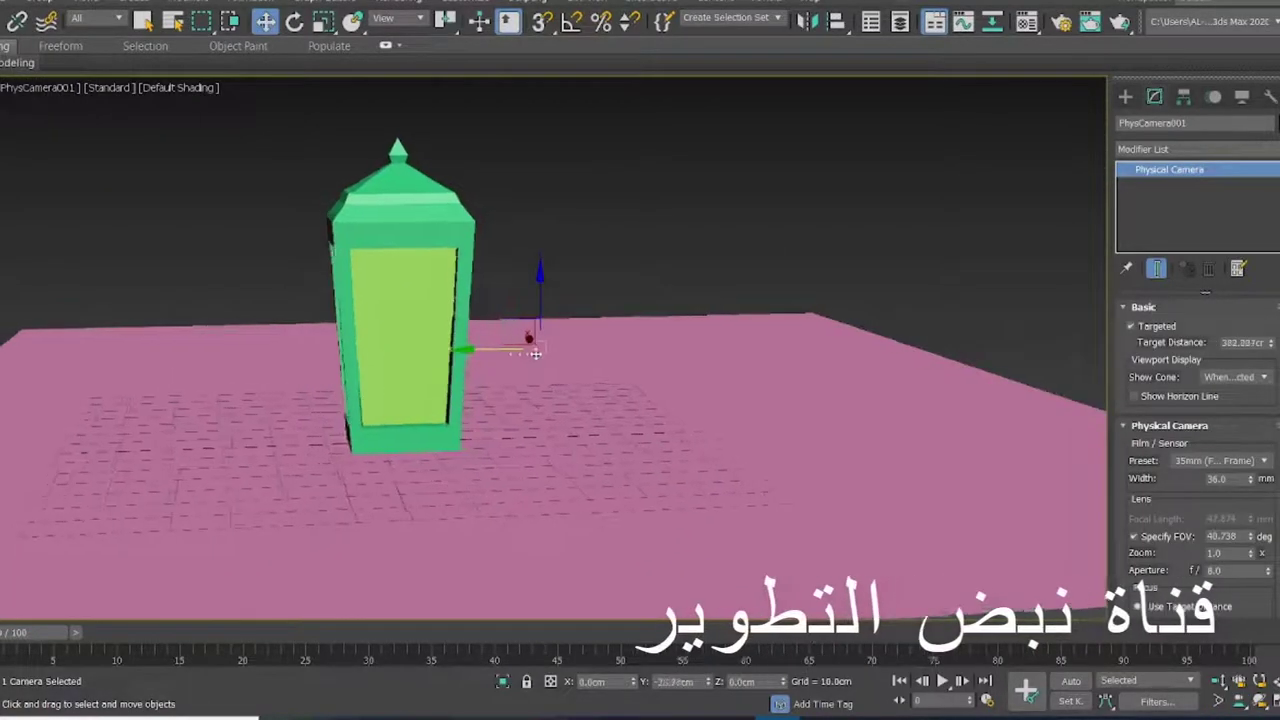
pyautogui.click(932, 288)
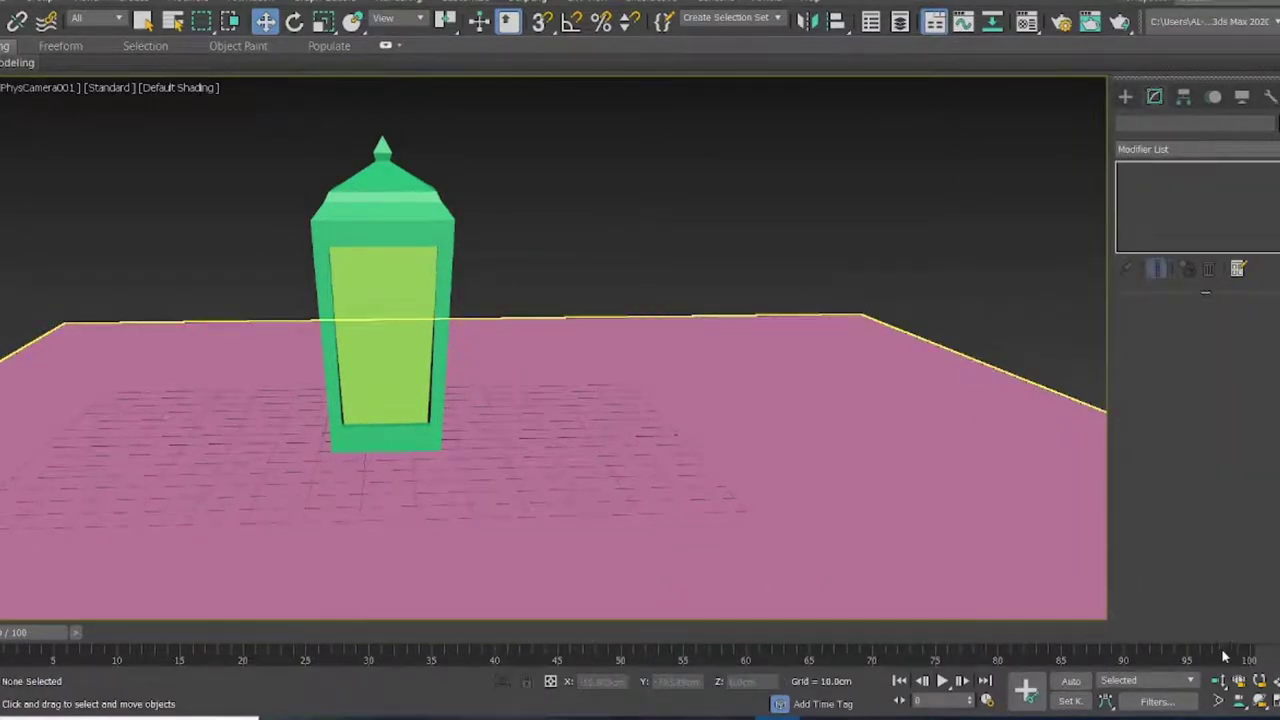
pyautogui.hotkey('alt', 'w')
# Select the camera via the quad menu and orbit it around the lantern to adjust the shot
pyautogui.rightClick(140, 240)
pyautogui.click(233, 215)
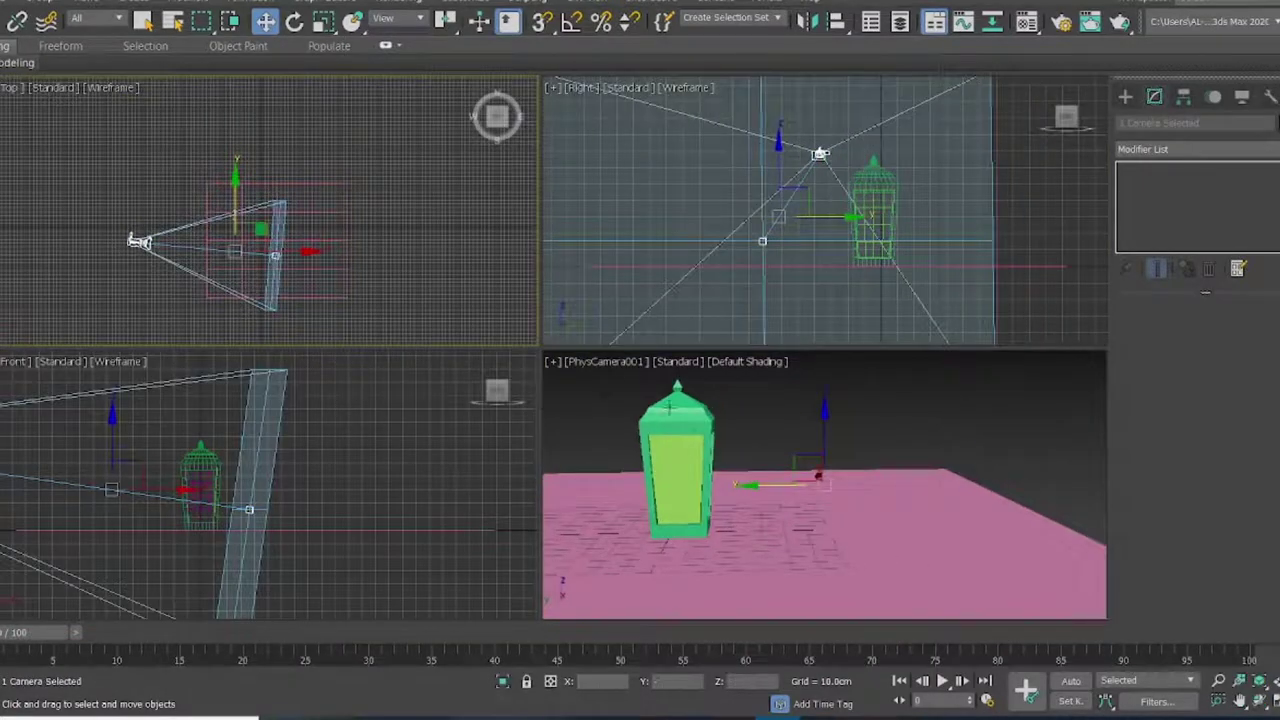
pyautogui.click(864, 383)
pyautogui.click(1258, 700)
pyautogui.moveTo(880, 560); pyautogui.dragTo(934, 594)
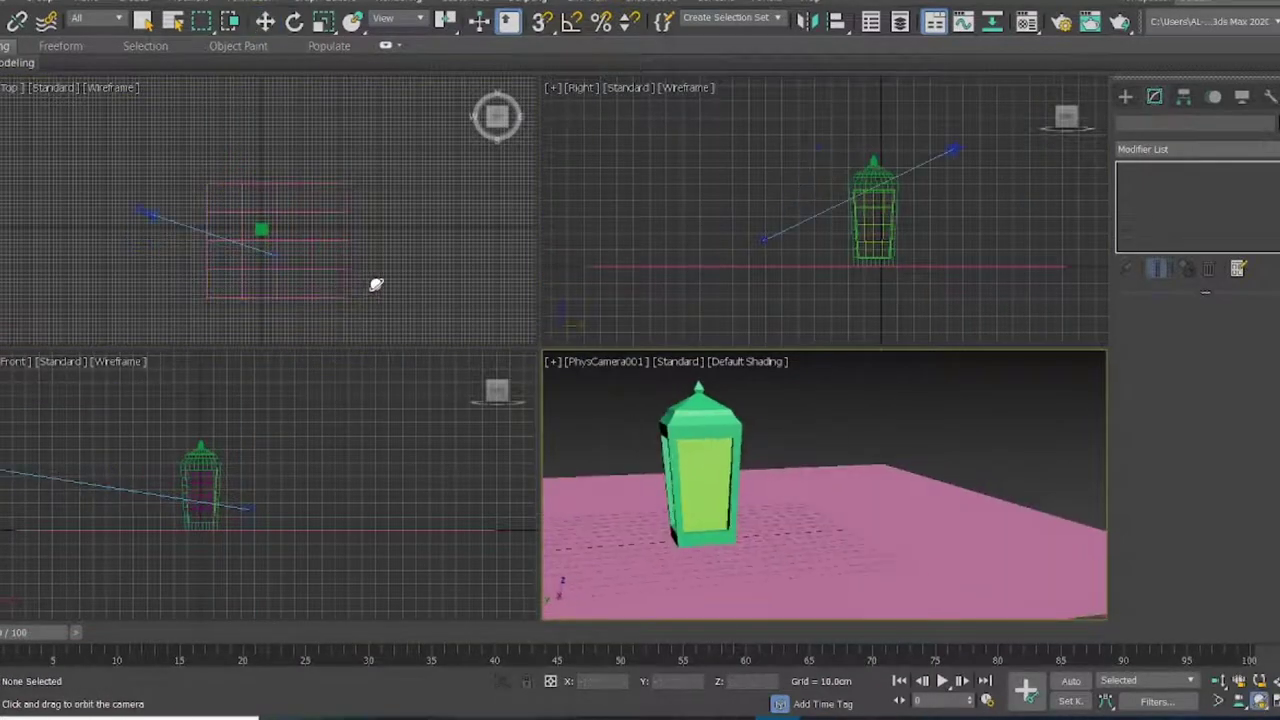
pyautogui.rightClick(251, 230)
pyautogui.click(268, 246)
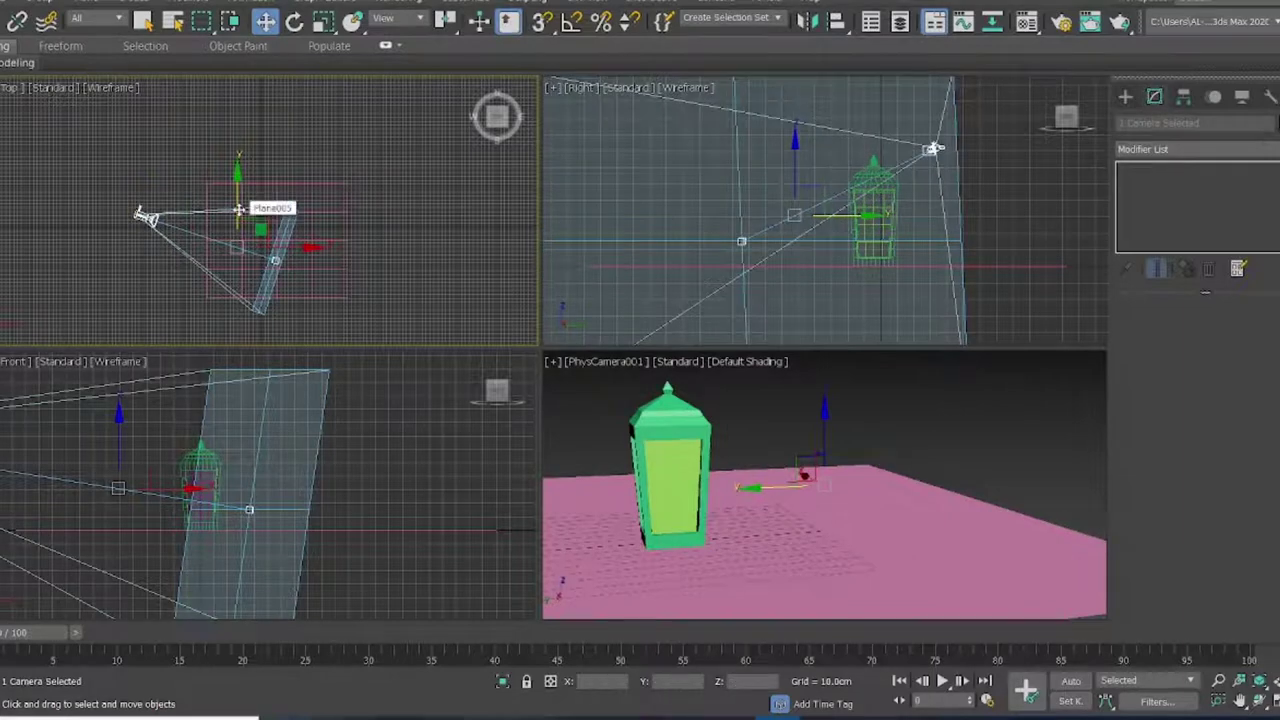
pyautogui.click(867, 400)
# Check the available renderers in Render Setup, then close it
pyautogui.press('F10')
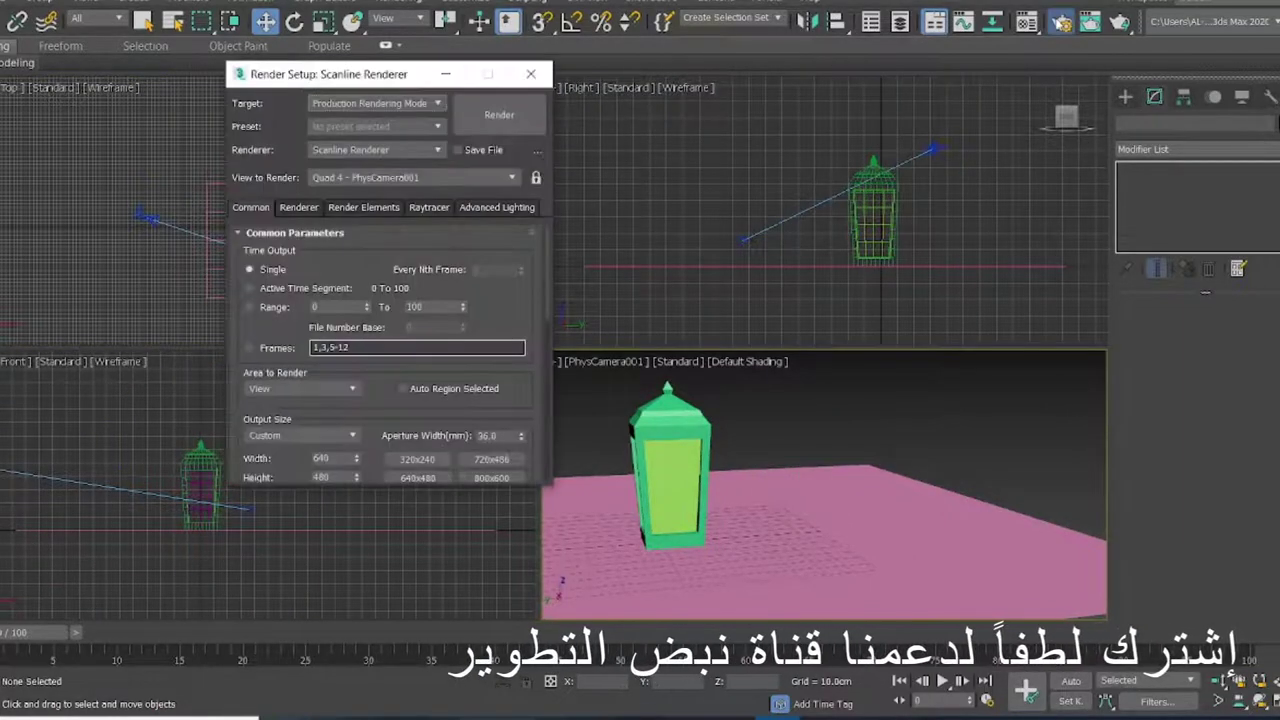
pyautogui.click(437, 150)
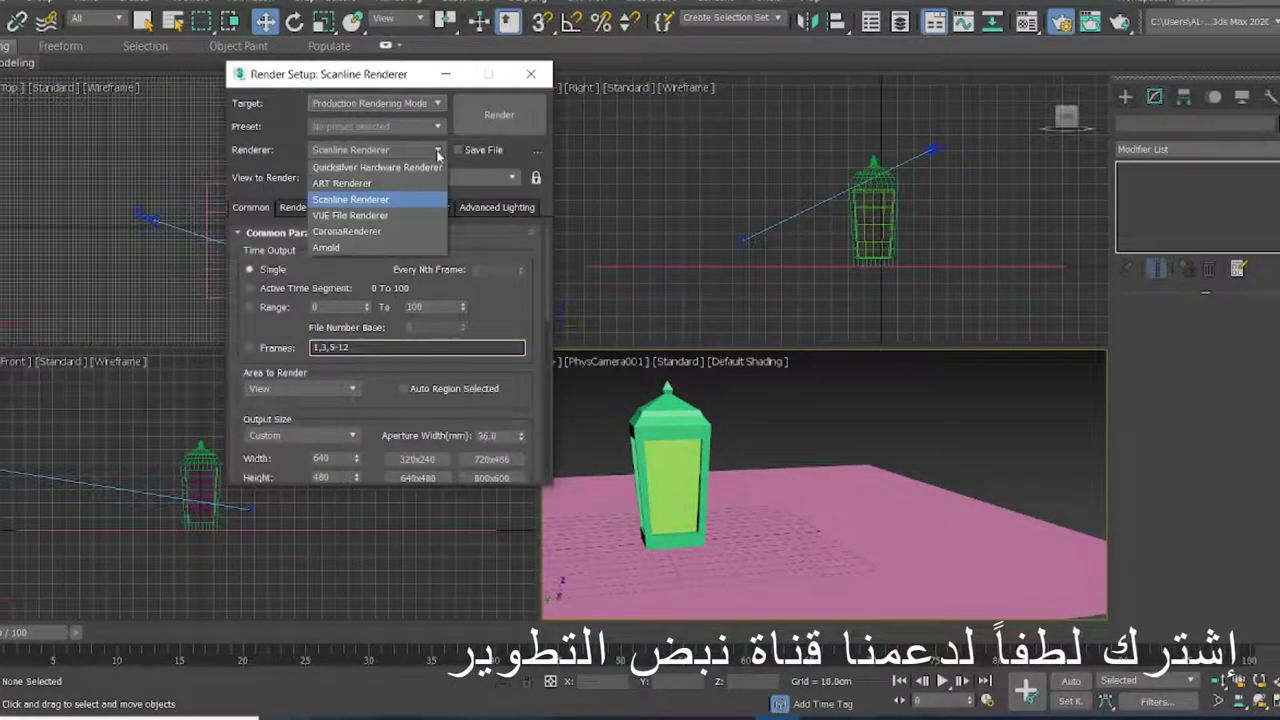
pyautogui.click(350, 199)
pyautogui.click(530, 73)
# Select the tapered lantern side panels, settling on Plane004, ready to move
pyautogui.click(670, 470)
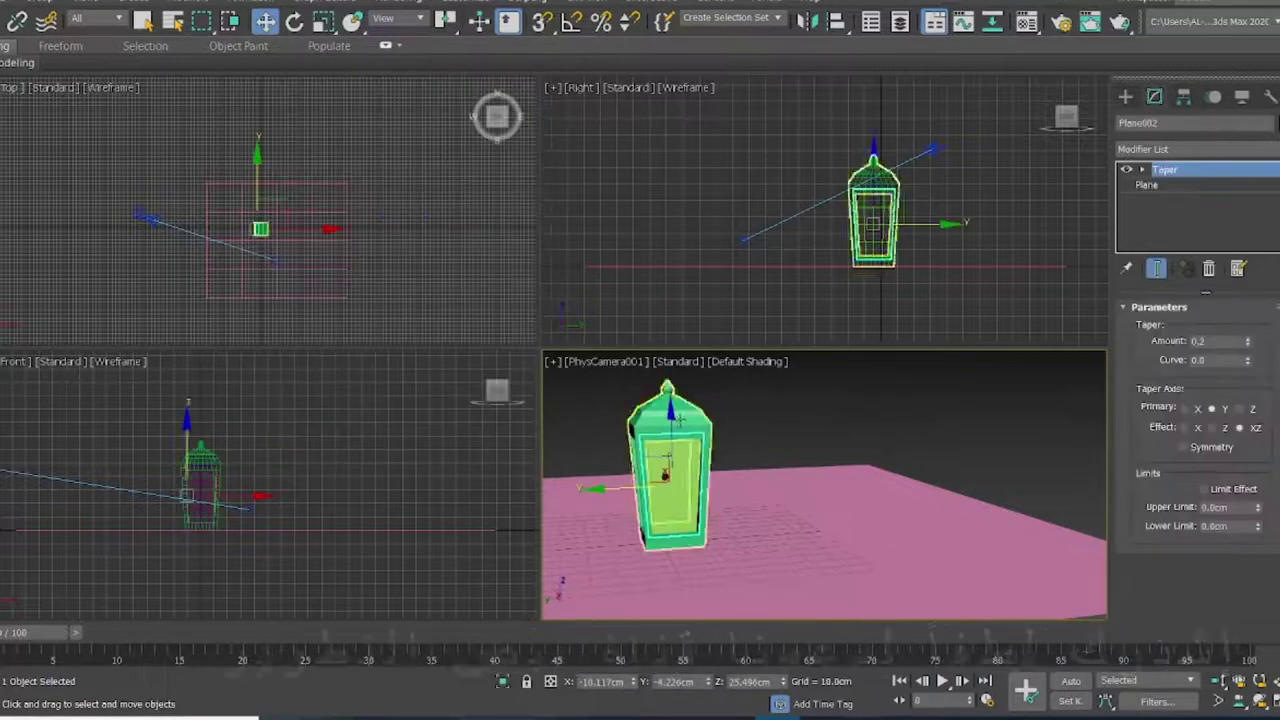
pyautogui.scroll(3, 420, 478)
pyautogui.click(269, 460)
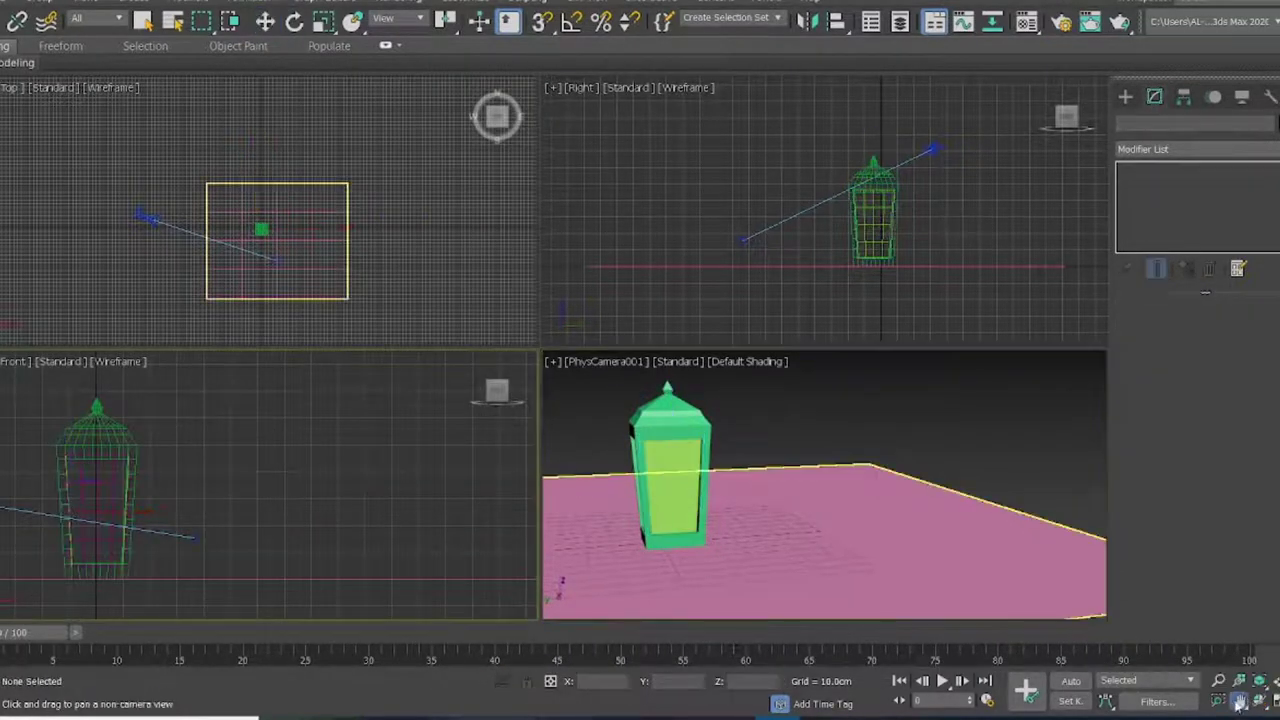
pyautogui.scroll(3, 318, 457)
pyautogui.click(240, 463)
pyautogui.press('w')
pyautogui.scroll(2, 355, 497)
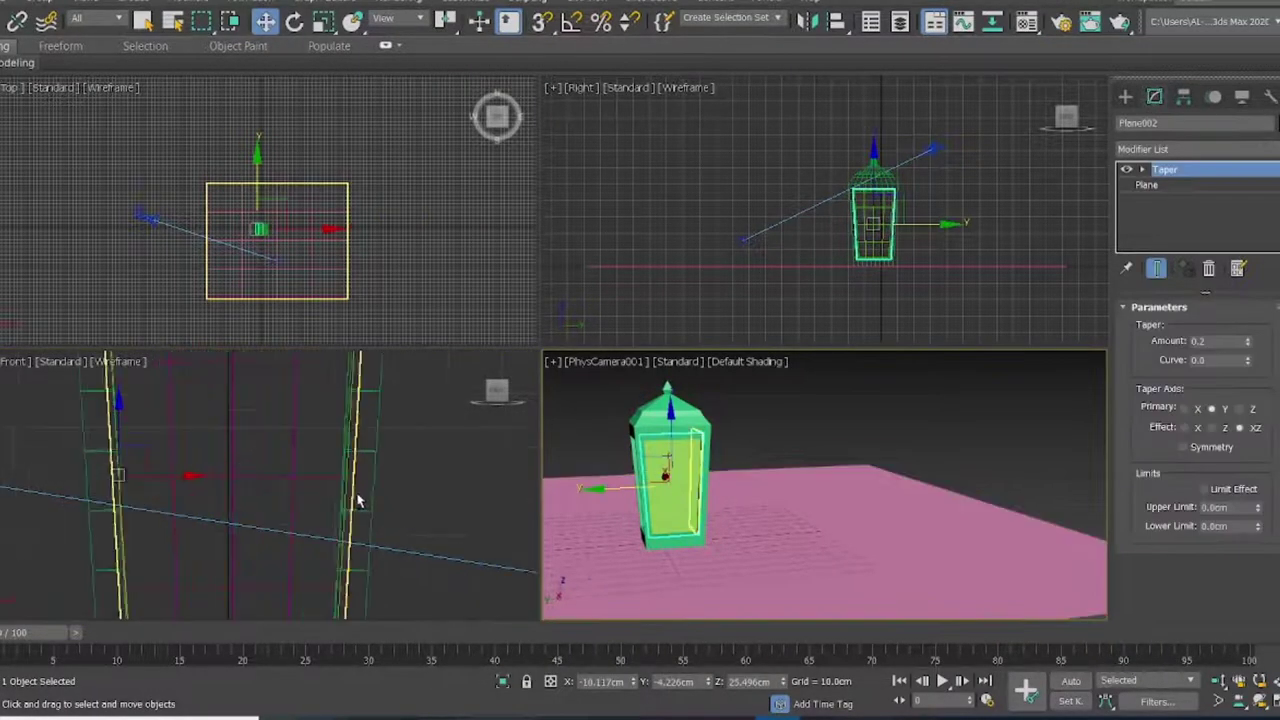
pyautogui.keyDown('ctrl'); pyautogui.click(355, 493); pyautogui.keyUp('ctrl')
pyautogui.scroll(2, 248, 474)
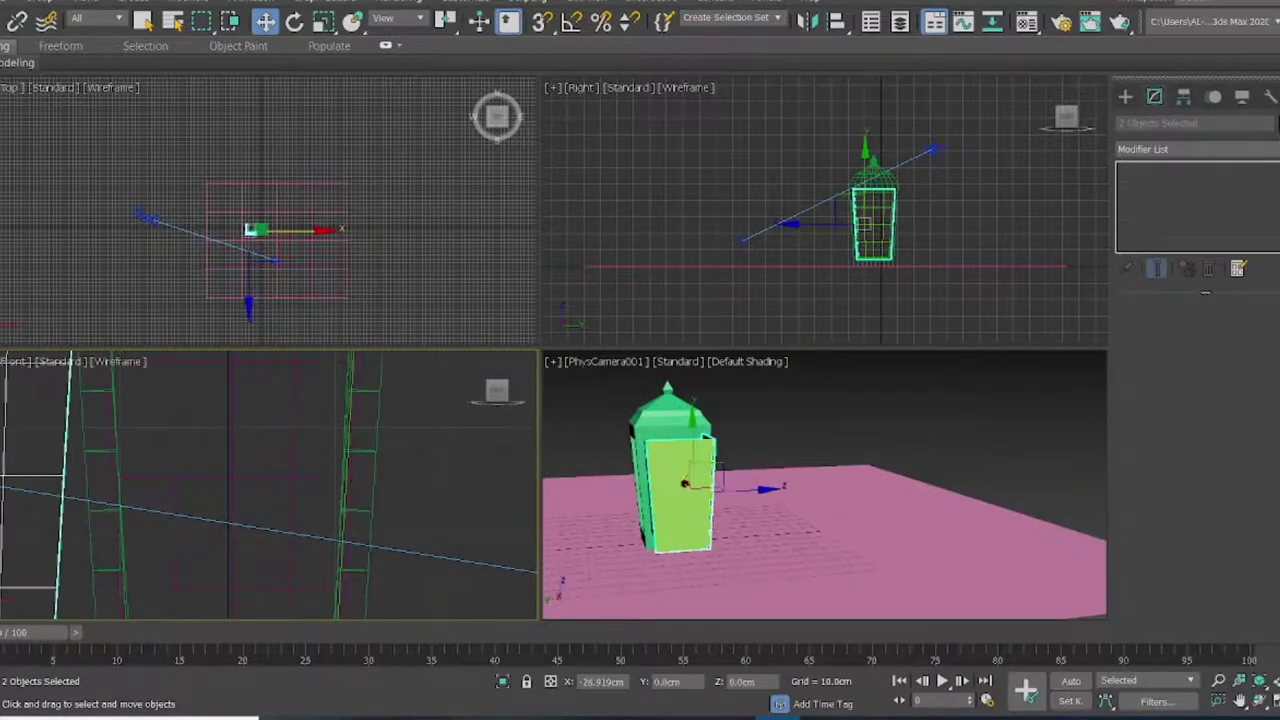
pyautogui.scroll(-2, 300, 477)
pyautogui.click(306, 477)
pyautogui.scroll(2, 306, 477)
# Turn the camera view into a free perspective and add the door panel to the selection
pyautogui.middleClick(796, 428)
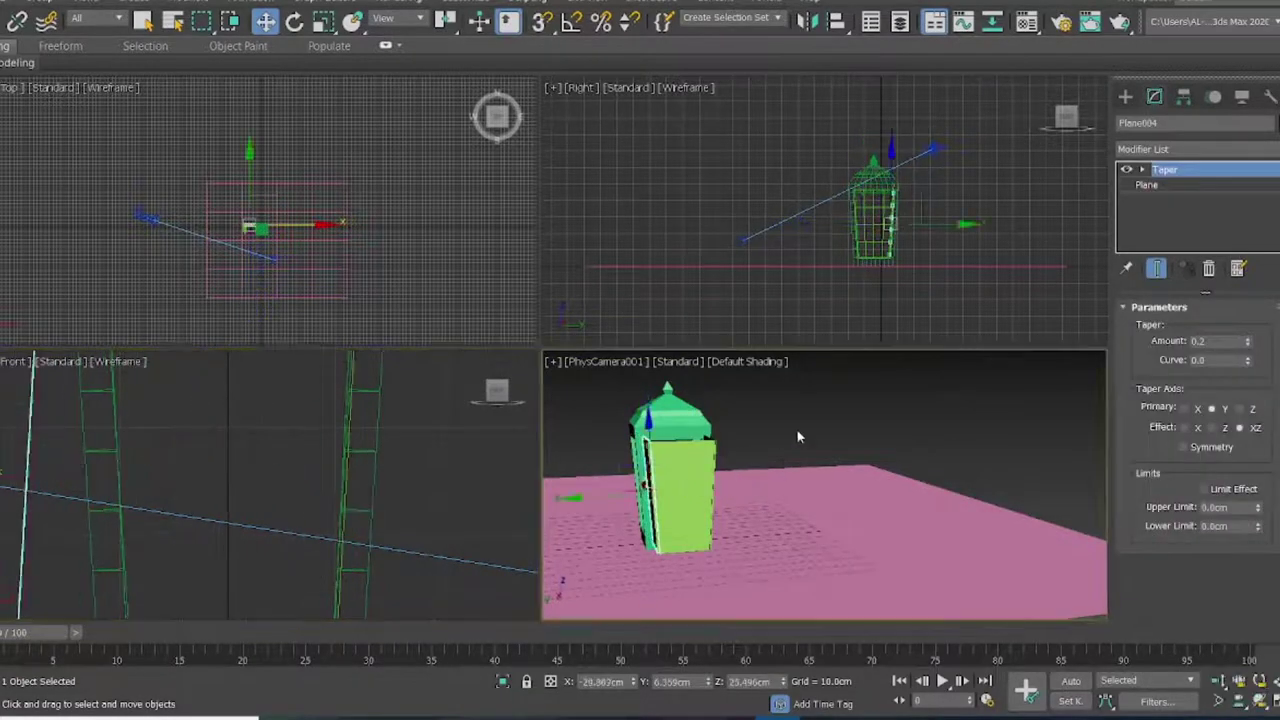
pyautogui.press('p')
pyautogui.moveTo(792, 425)
pyautogui.keyDown('alt'); pyautogui.mouseDown(button='middle')
pyautogui.moveTo(928, 541)
pyautogui.moveTo(870, 520)
pyautogui.mouseUp(button='middle'); pyautogui.keyUp('alt')
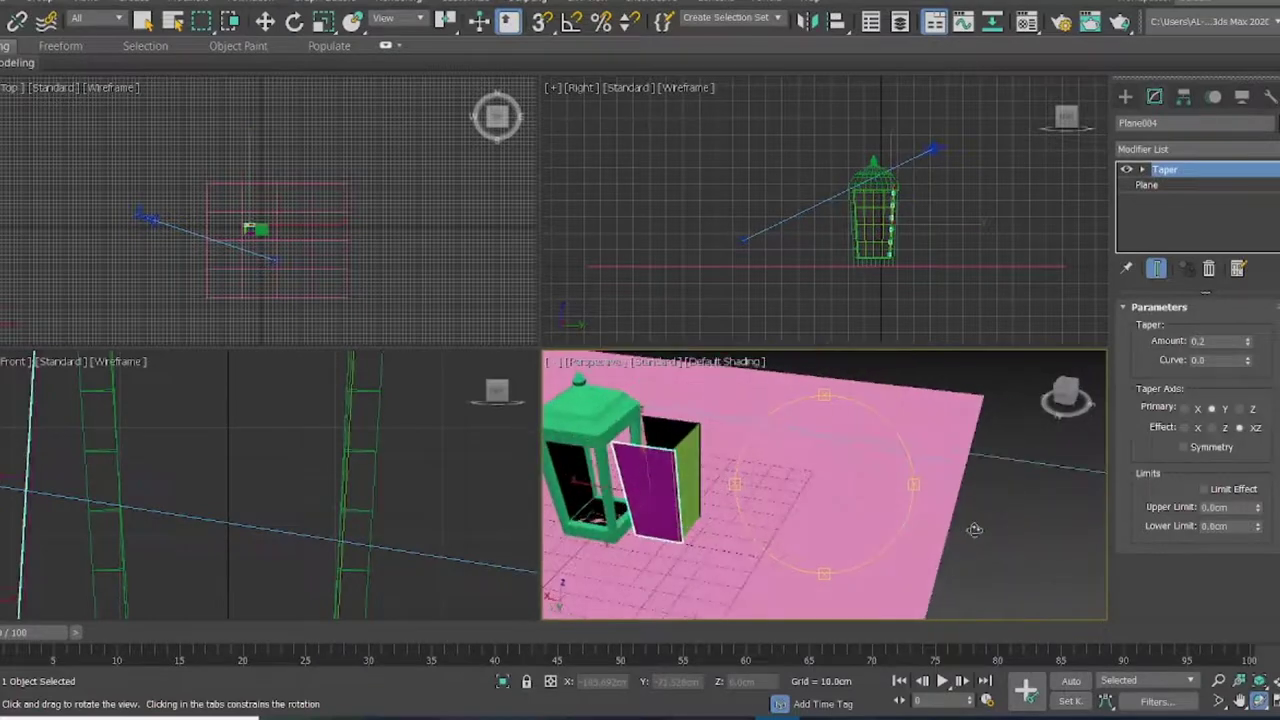
pyautogui.press('w')
pyautogui.keyDown('ctrl'); pyautogui.click(639, 469); pyautogui.keyUp('ctrl')
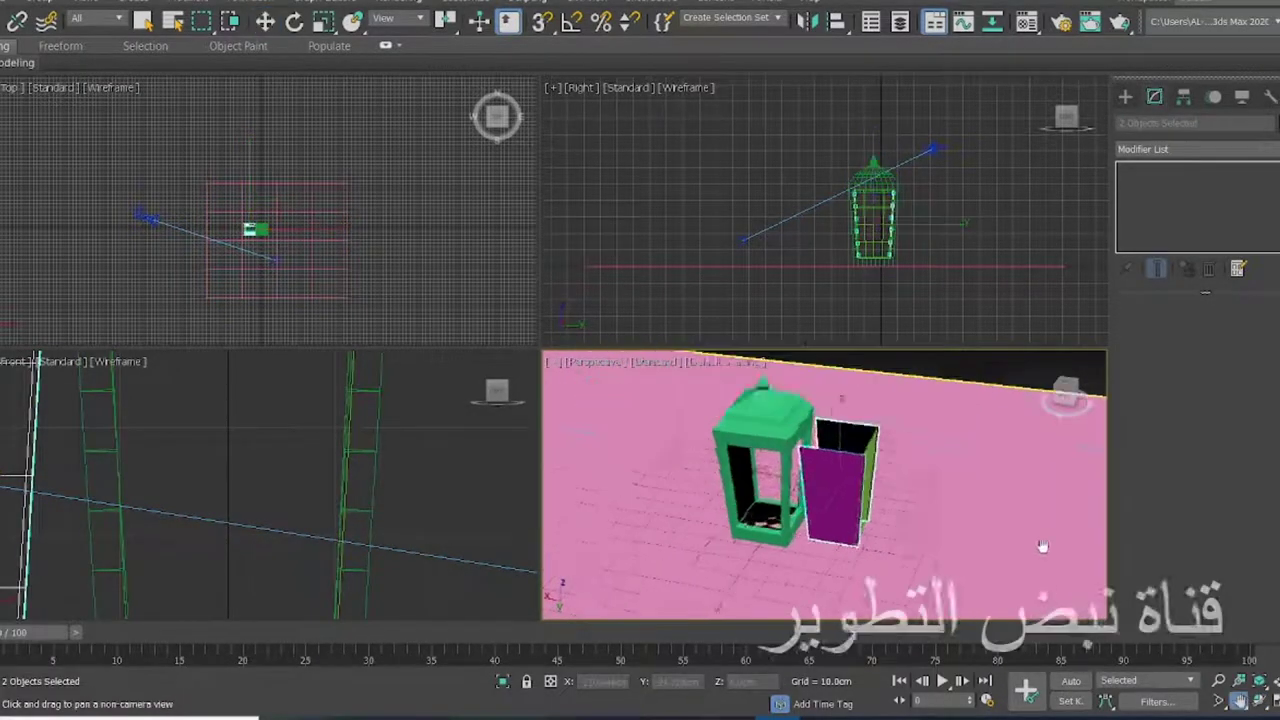
pyautogui.scroll(5, 900, 500)
pyautogui.moveTo(860, 510); pyautogui.dragTo(934, 520, button='middle')
# Give the 01 - Default material a new ambient colour and 60 opacity
pyautogui.press('m')
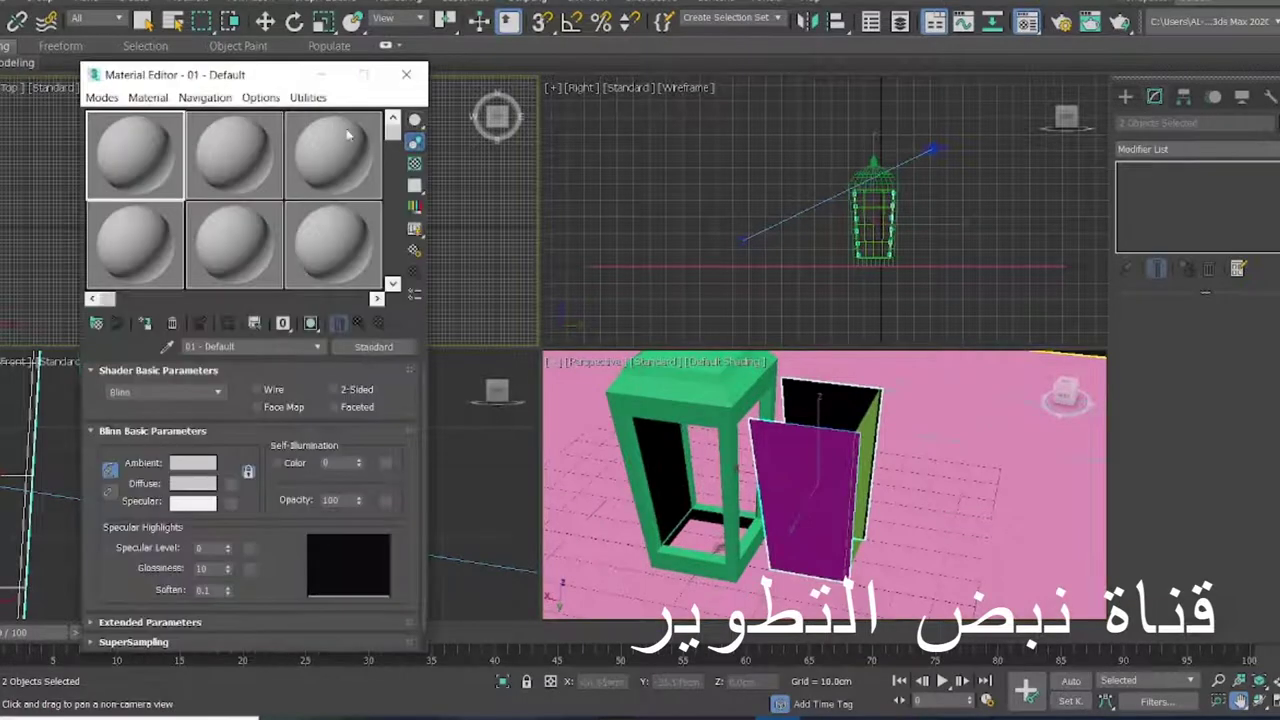
pyautogui.click(192, 462)
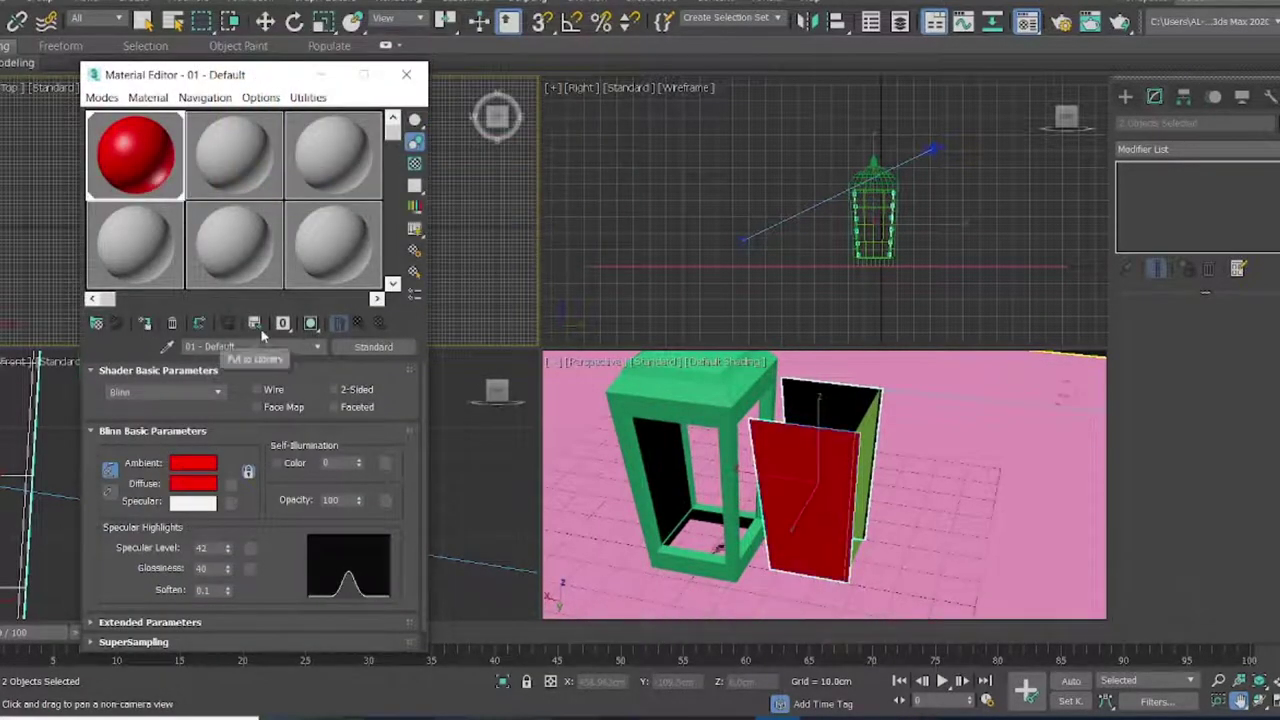
pyautogui.click(262, 340)
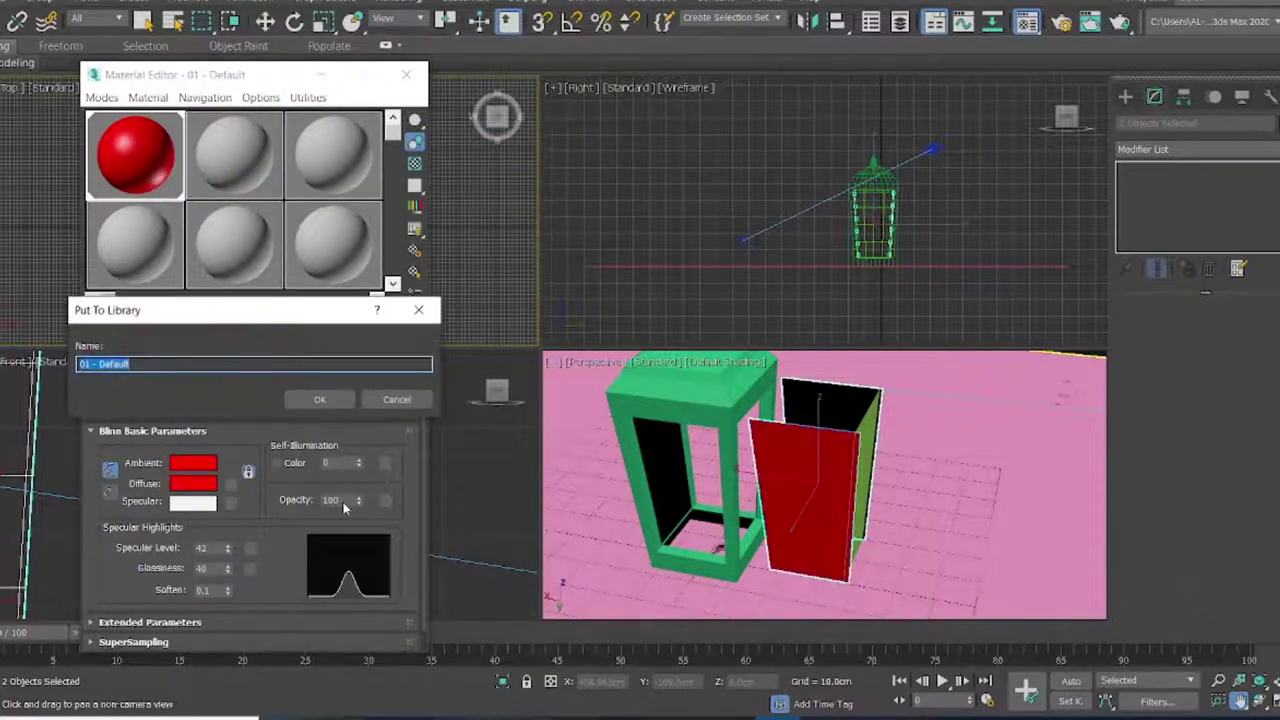
pyautogui.press('Return')
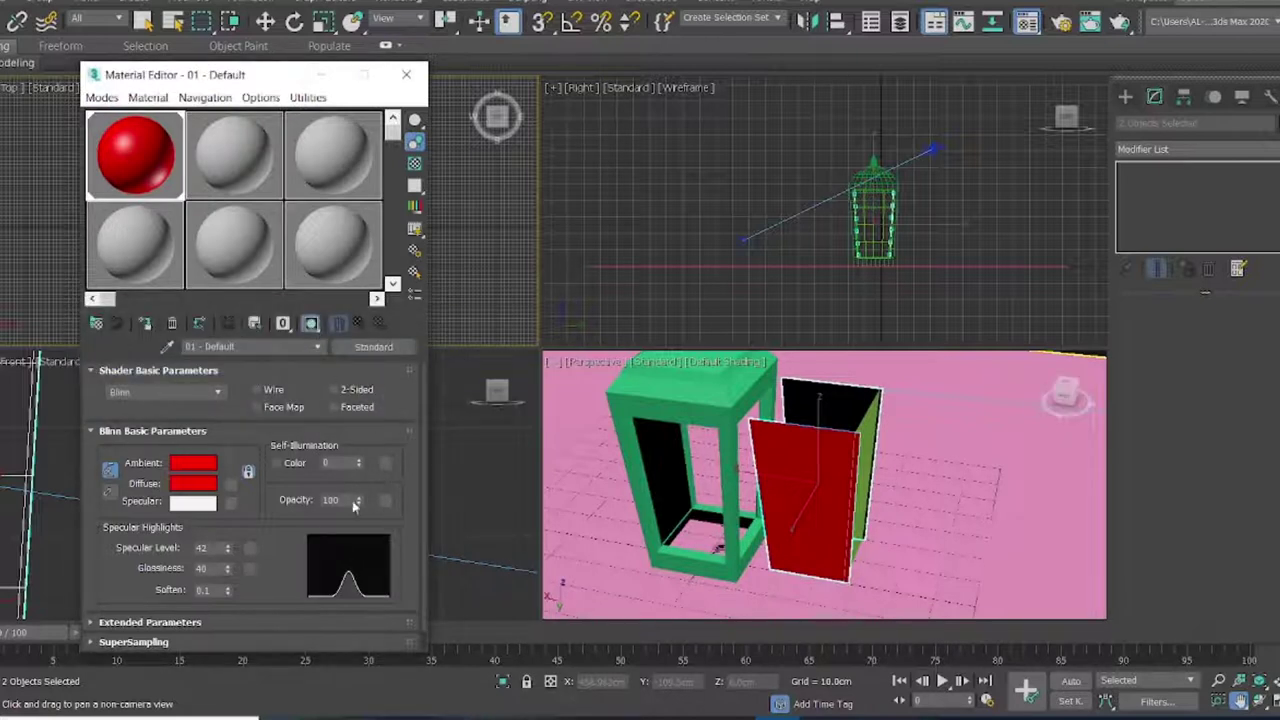
pyautogui.write('60')
pyautogui.press('Return')
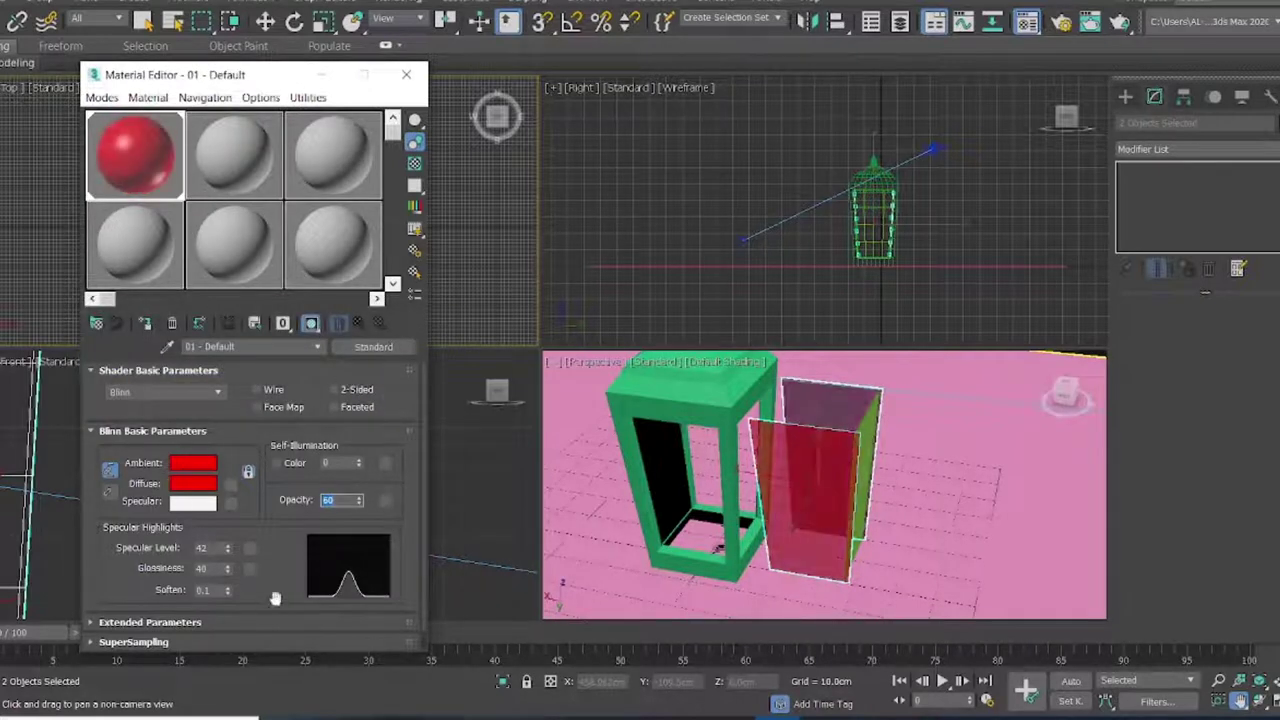
# Load 1a.jpg from the kamat\cnc folder as the material's bump map
pyautogui.scroll(-3, 275, 598)
pyautogui.click(135, 645)
pyautogui.click(316, 459)
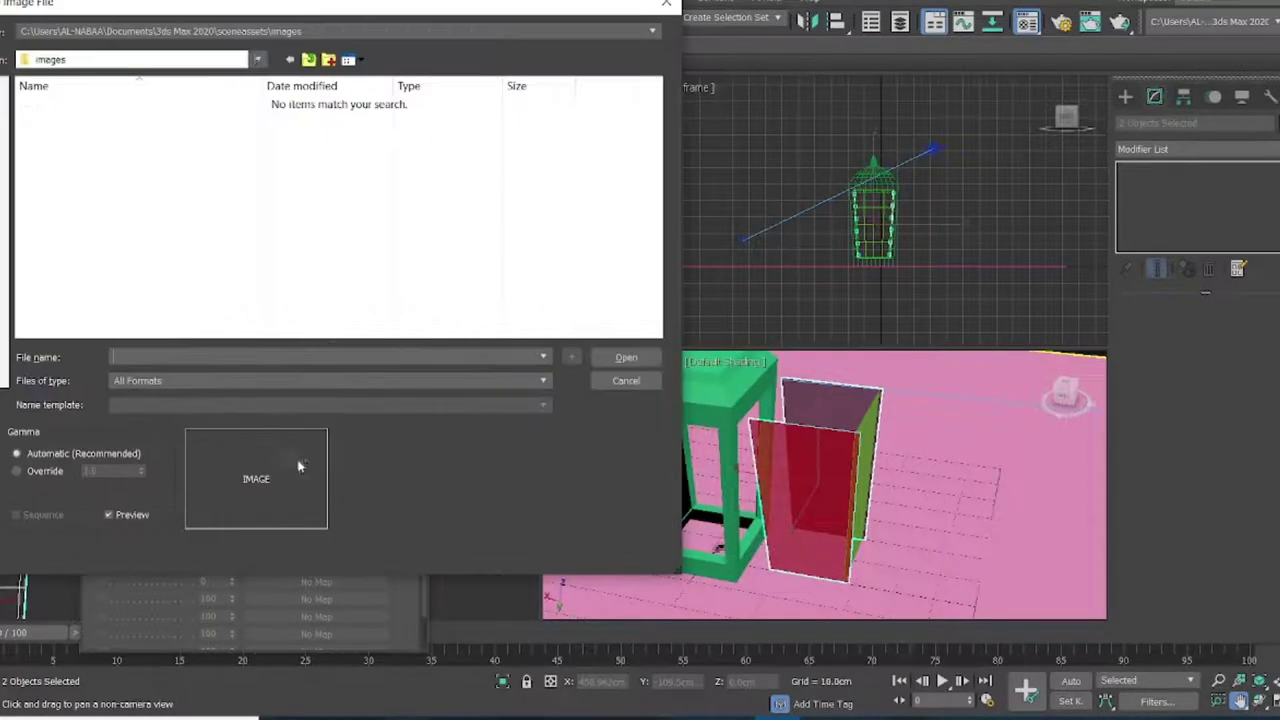
pyautogui.click(257, 59)
pyautogui.click(137, 374)
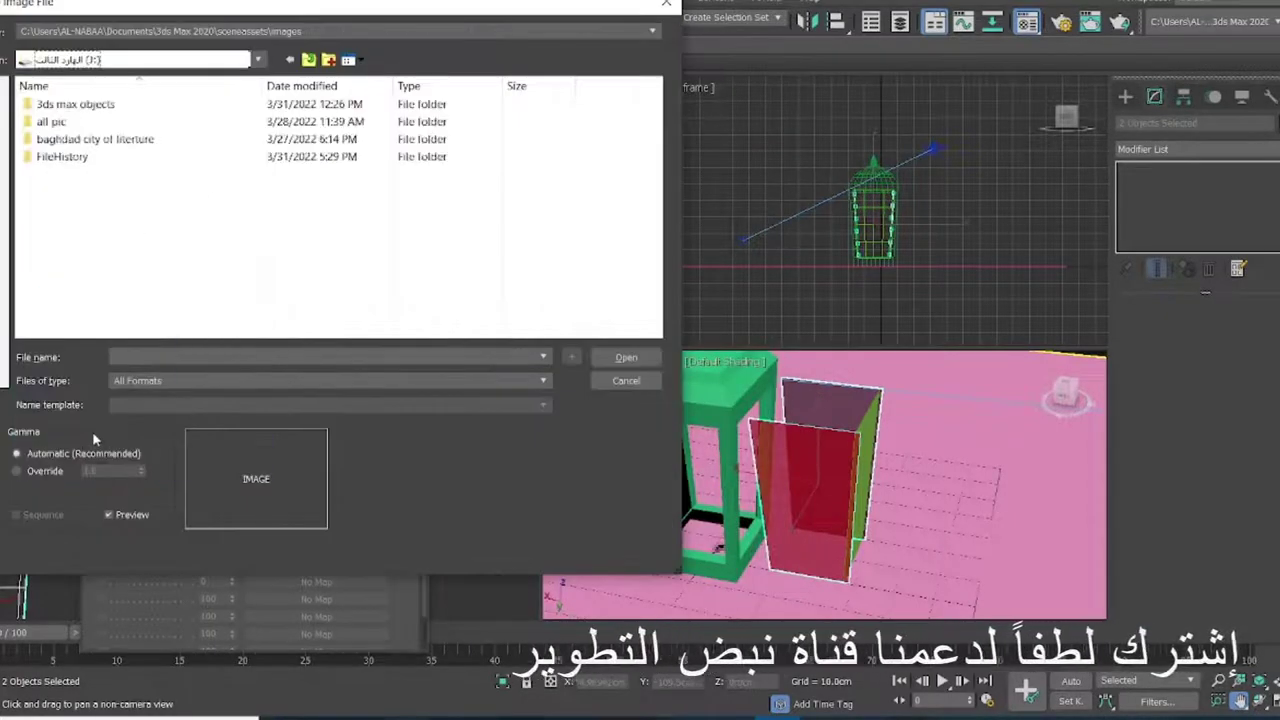
pyautogui.doubleClick(62, 102)
pyautogui.doubleClick(52, 121)
pyautogui.doubleClick(80, 268)
pyautogui.doubleClick(77, 132)
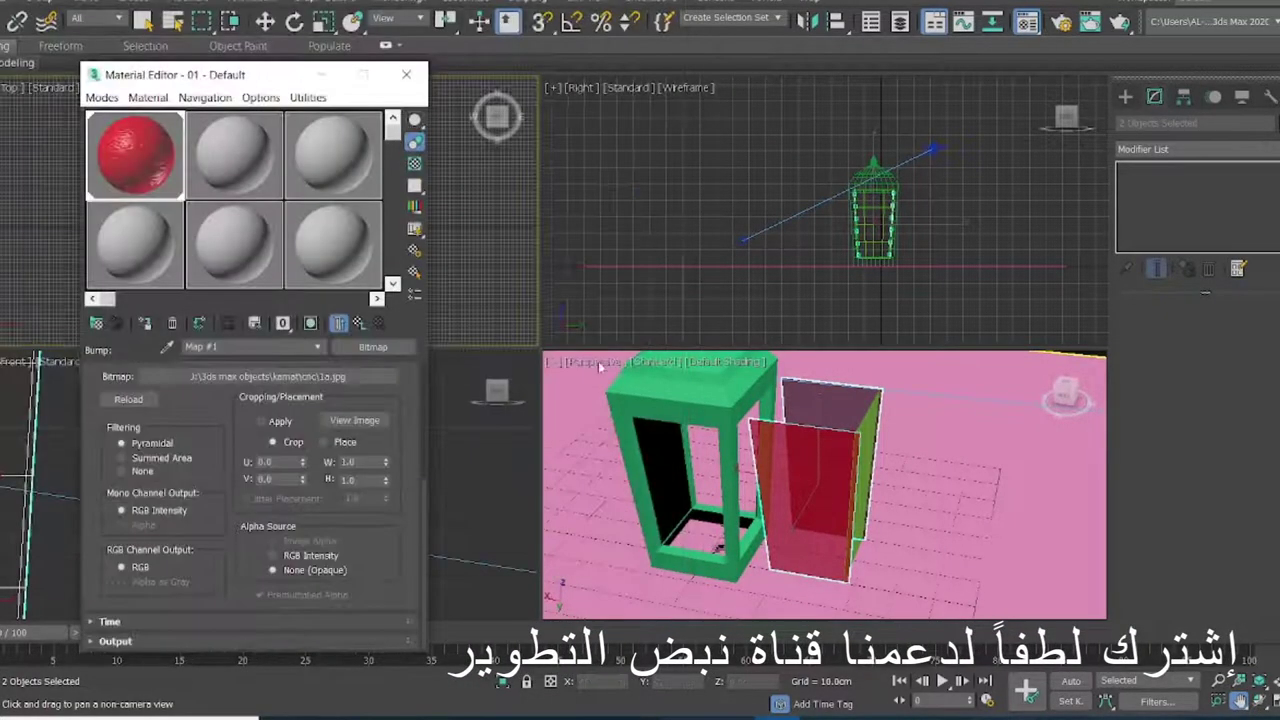
# Raise the red material's bump amount to 50 and close the enlarged sample preview
pyautogui.click(358, 324)
pyautogui.doubleClick(135, 155)
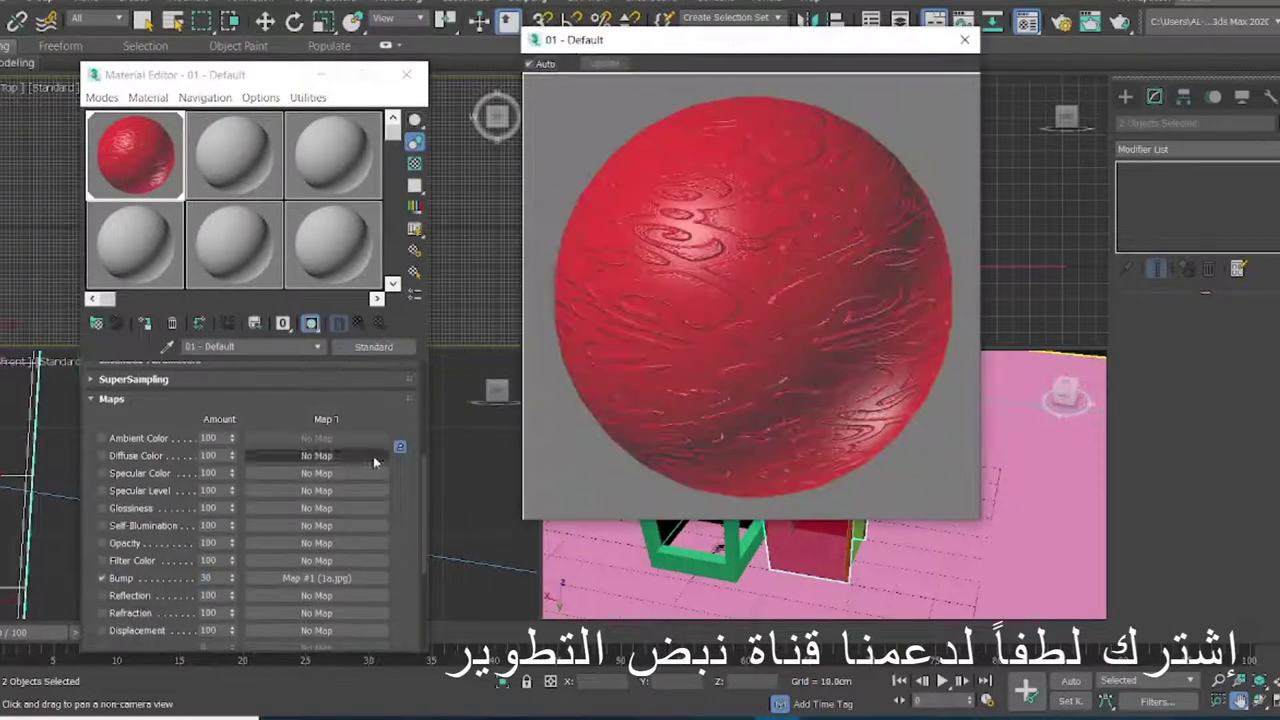
pyautogui.write('50')
pyautogui.press('Return')
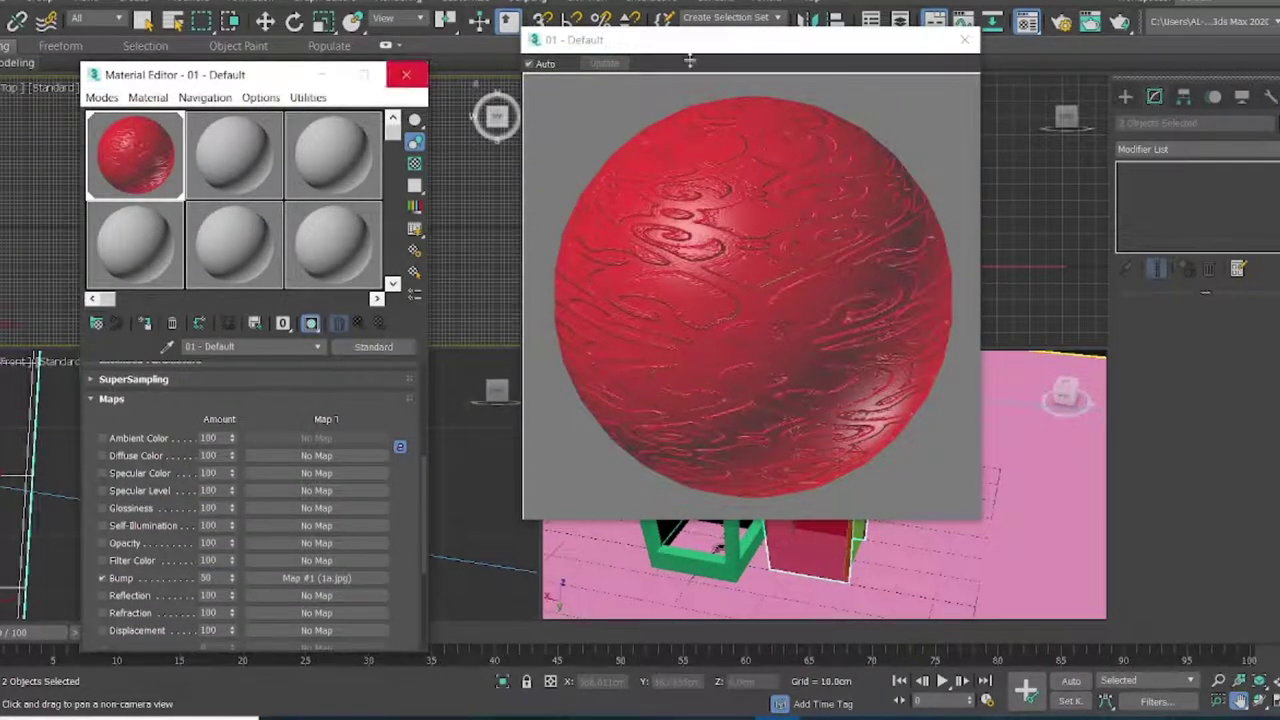
pyautogui.click(964, 39)
pyautogui.press('w')
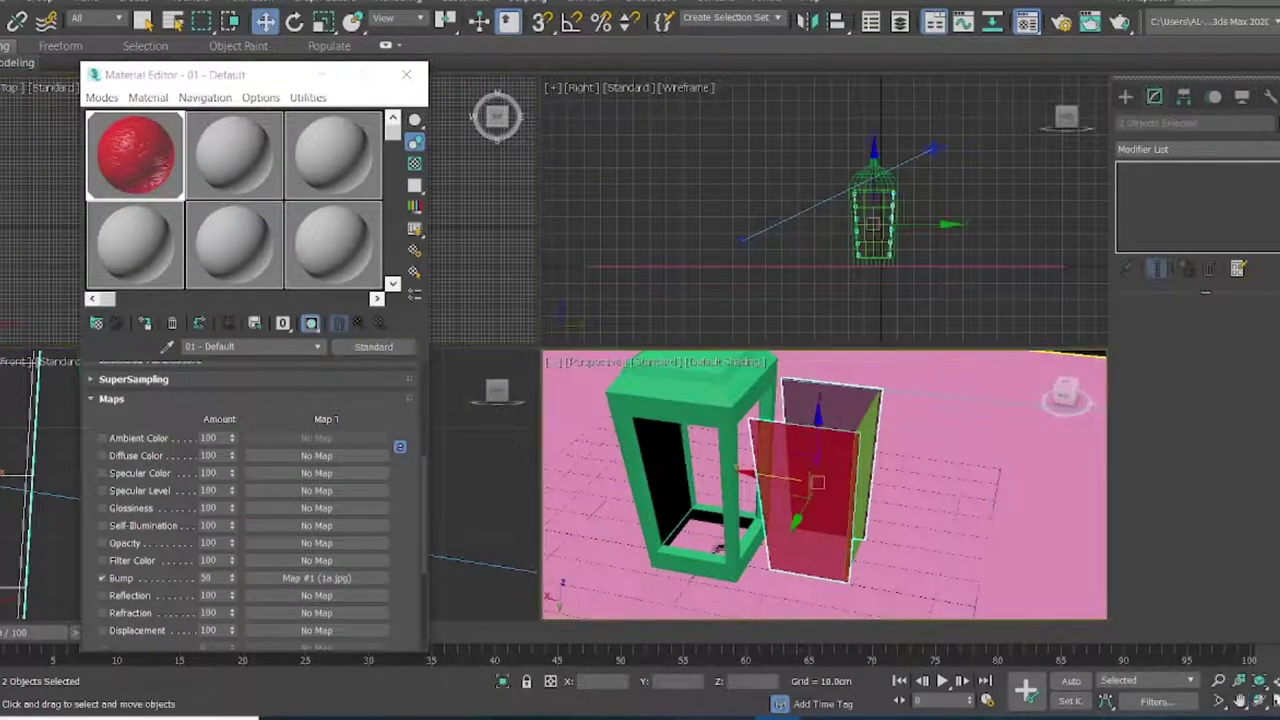
pyautogui.hotkey('alt', 'w')
# Close the Material Editor and test-render the red box
pyautogui.click(406, 74)
pyautogui.hotkey('shift', 'q')
pyautogui.scroll(4, 160, 278)
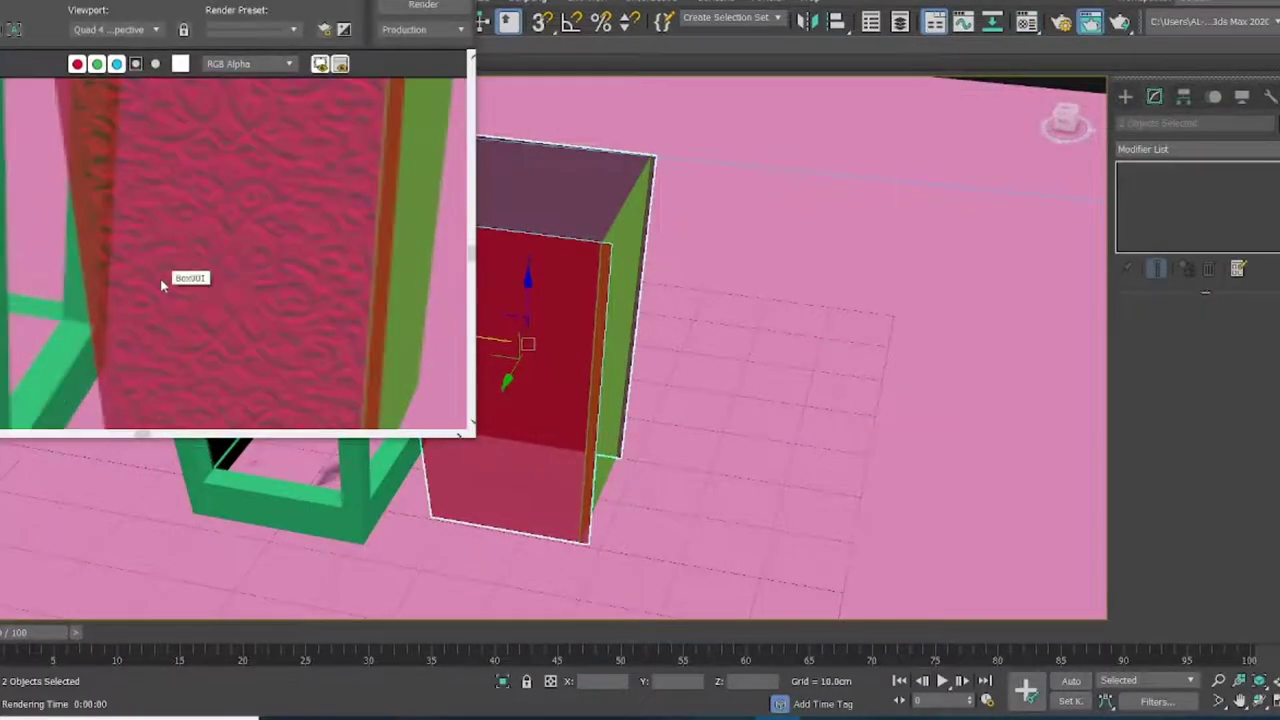
pyautogui.scroll(-2, 160, 278)
pyautogui.click(1125, 96)
# Place a Standard Omni light in the scene
pyautogui.click(1166, 121)
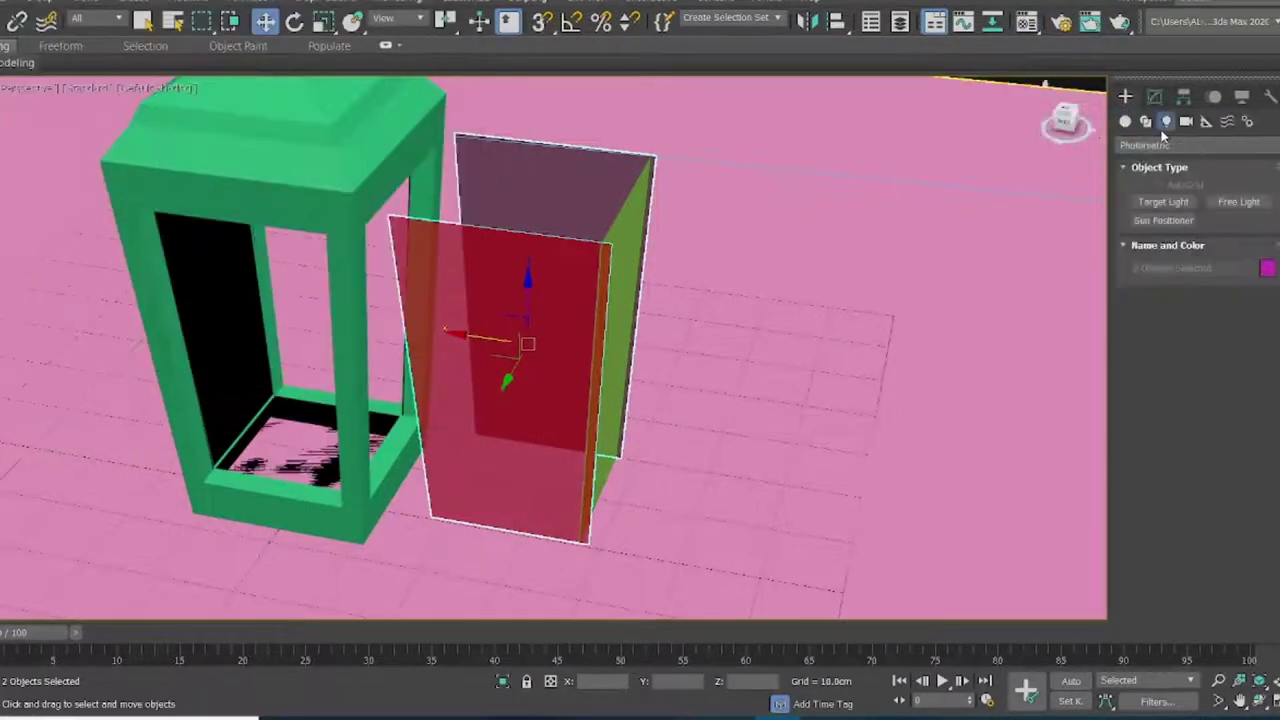
pyautogui.click(1266, 149)
pyautogui.click(1139, 179)
pyautogui.click(1163, 239)
pyautogui.scroll(-5, 834, 371)
pyautogui.click(784, 484)
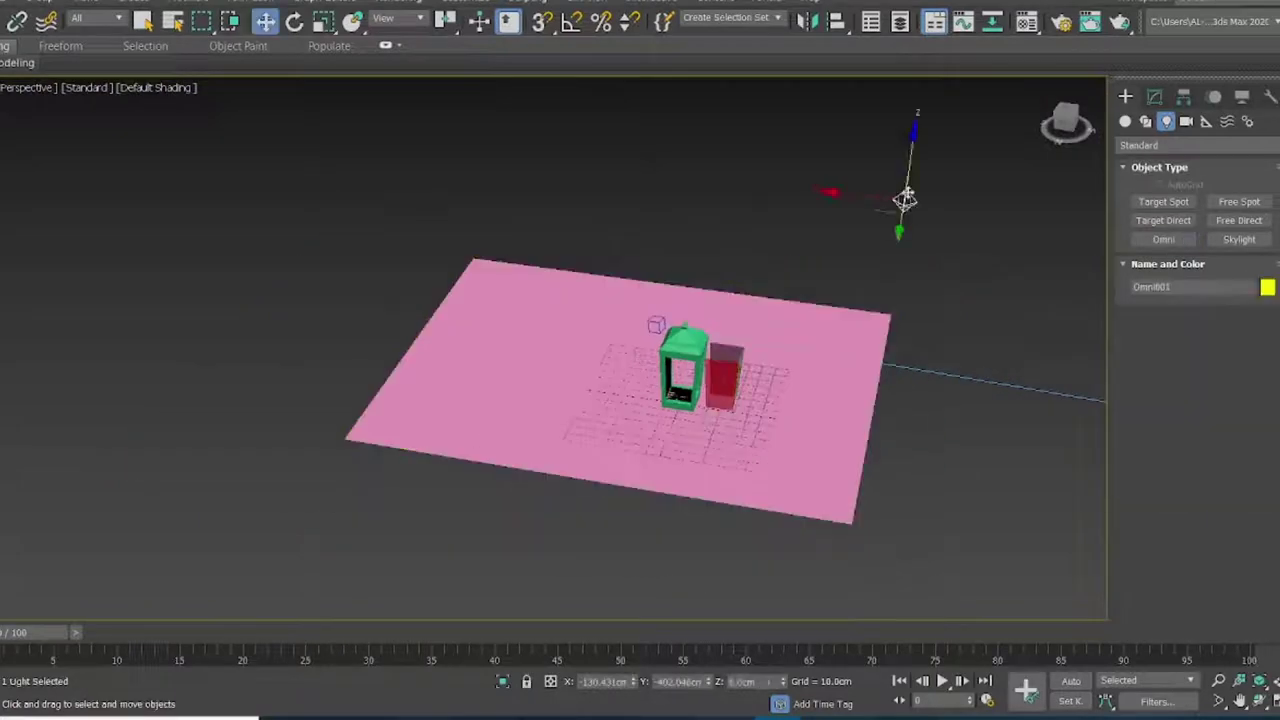
# Raise the Omni light above the lantern and render the camera view
pyautogui.hotkey('alt', 'w')
pyautogui.press('c')
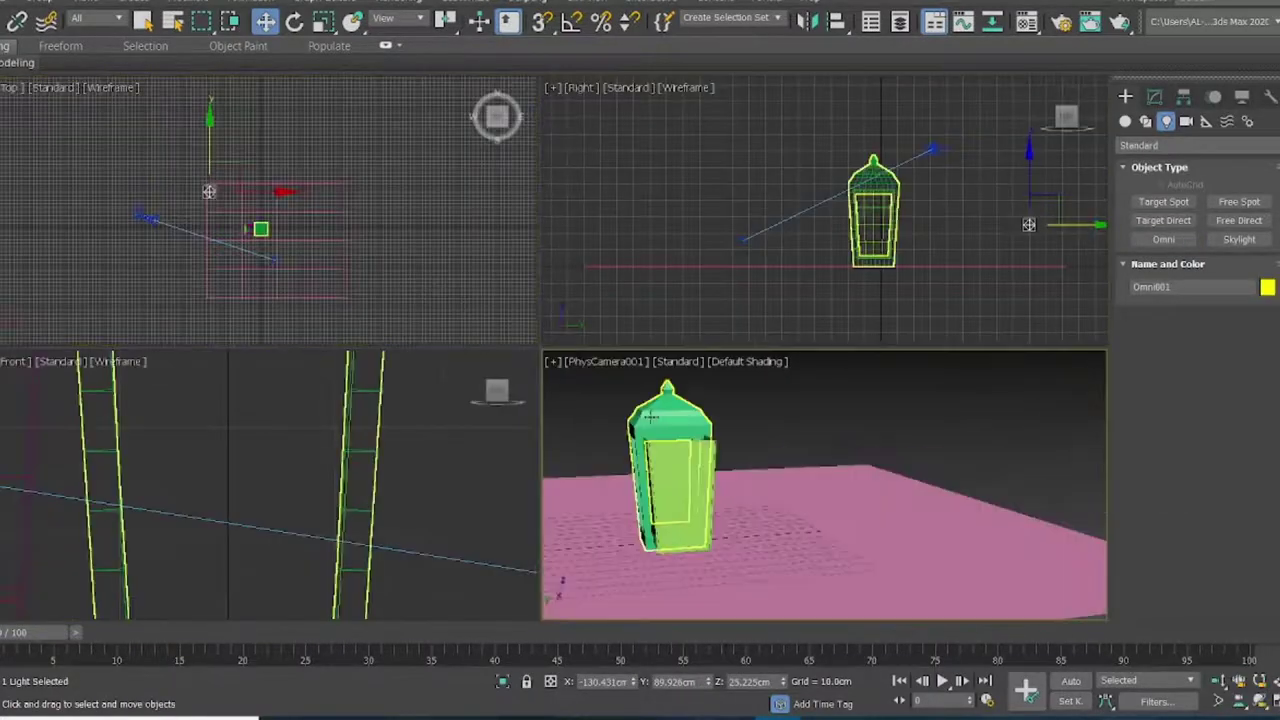
pyautogui.rightClick(366, 186)
pyautogui.click(286, 177)
pyautogui.moveTo(871, 163); pyautogui.dragTo(873, 142)
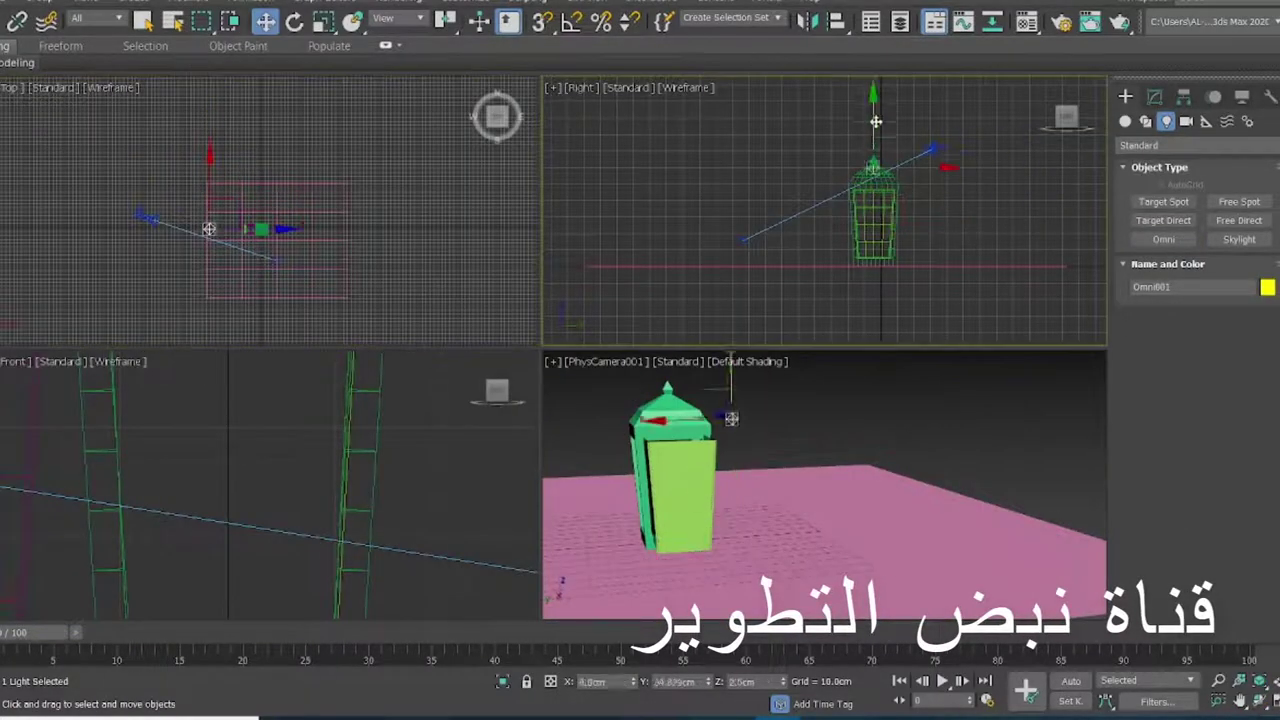
pyautogui.click(1154, 96)
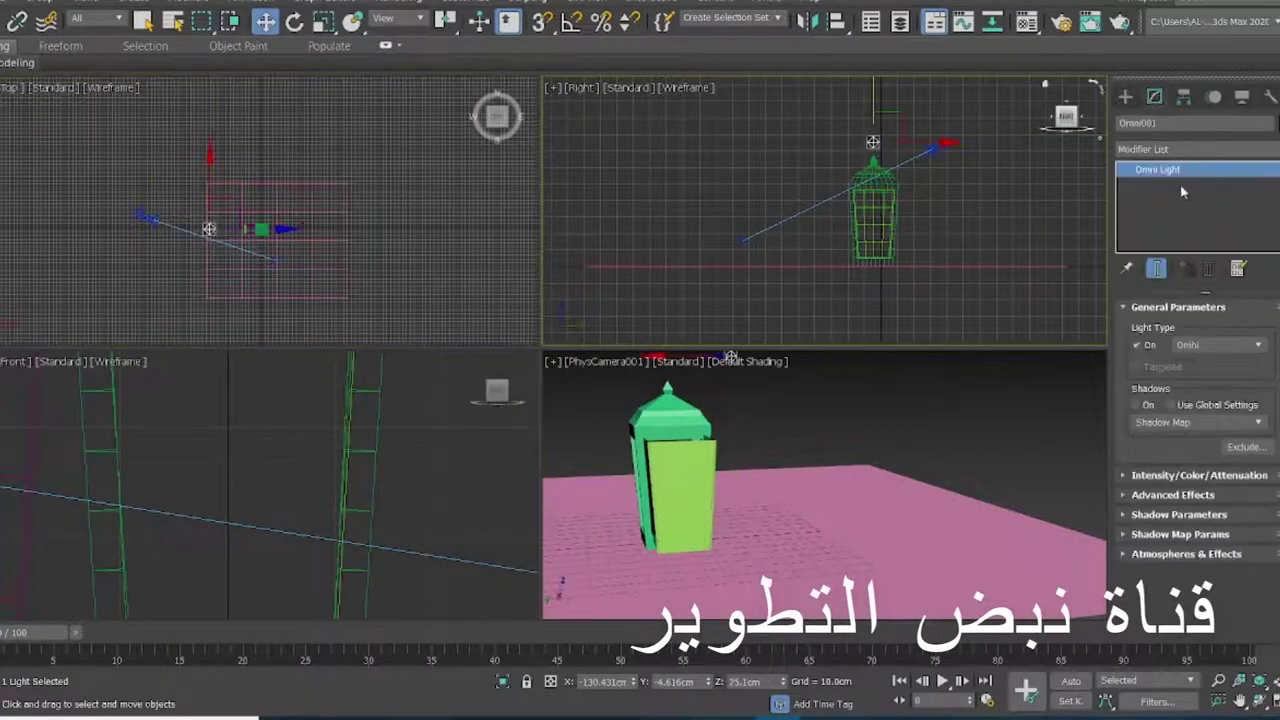
pyautogui.click(822, 424)
pyautogui.hotkey('shift', 'q')
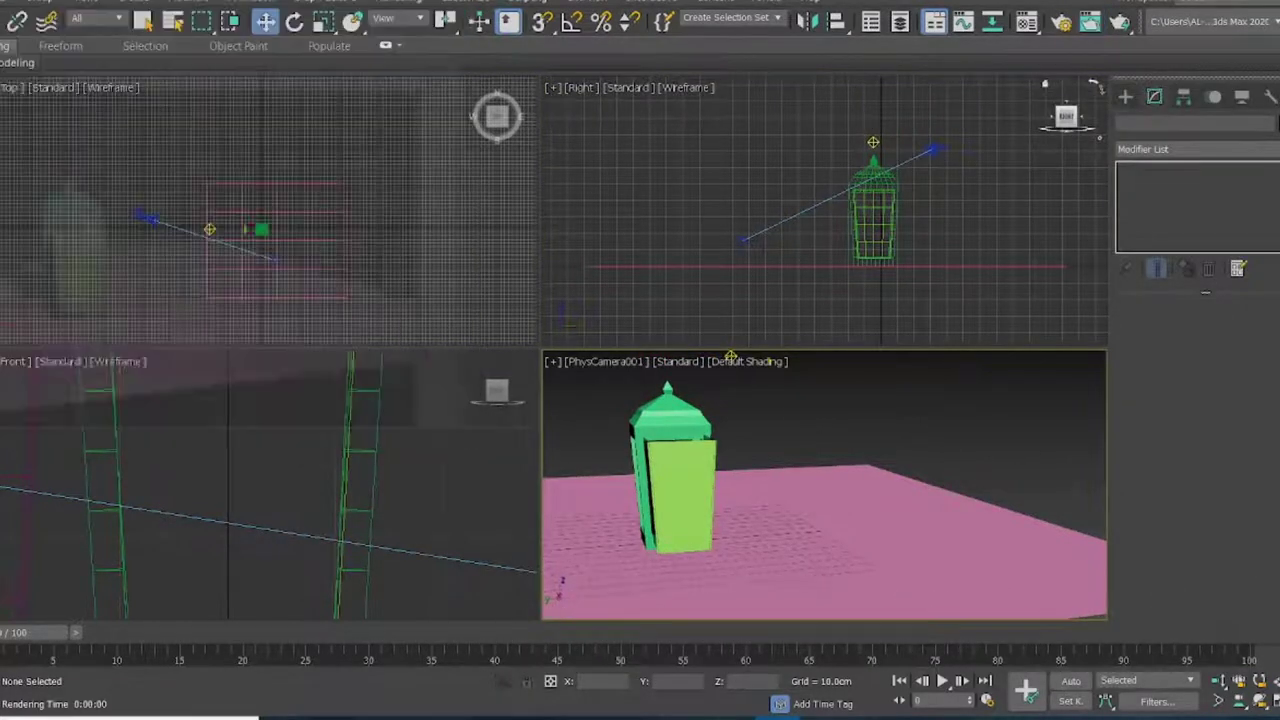
# Shift the Omni light over the lantern in the Top view and select a panel piece
pyautogui.click(209, 230)
pyautogui.moveTo(209, 230); pyautogui.dragTo(248, 200)
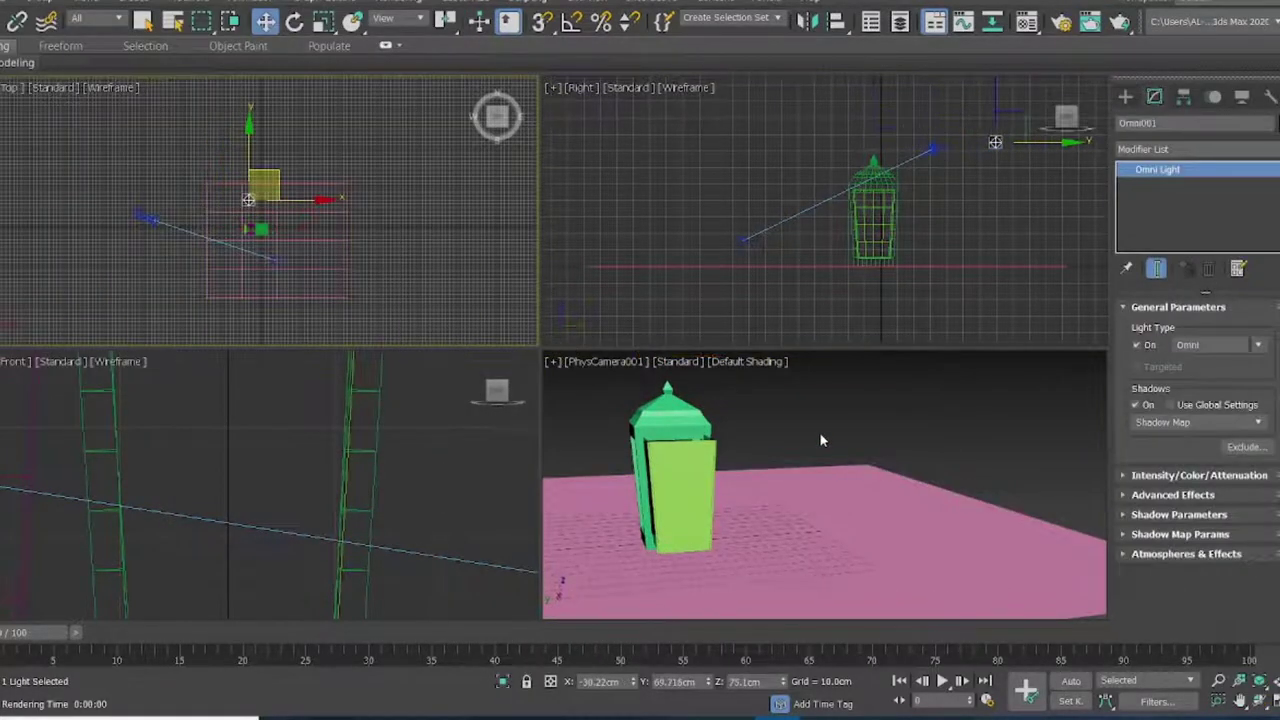
pyautogui.scroll(3, 300, 250)
pyautogui.scroll(2, 100, 237)
pyautogui.scroll(2, 173, 173)
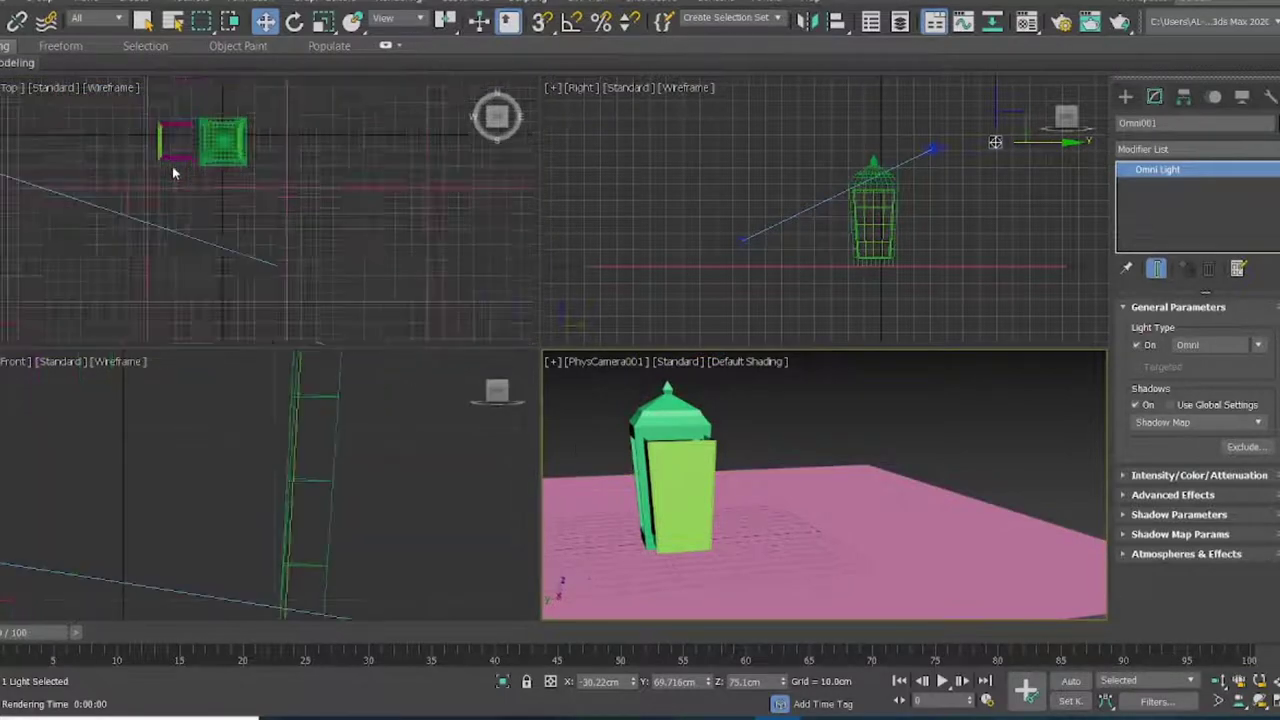
pyautogui.click(175, 135)
# Copy the red material to slot 2, make it blue, and assign it to the selected panels
pyautogui.keyDown('ctrl'); pyautogui.click(255, 130); pyautogui.keyUp('ctrl')
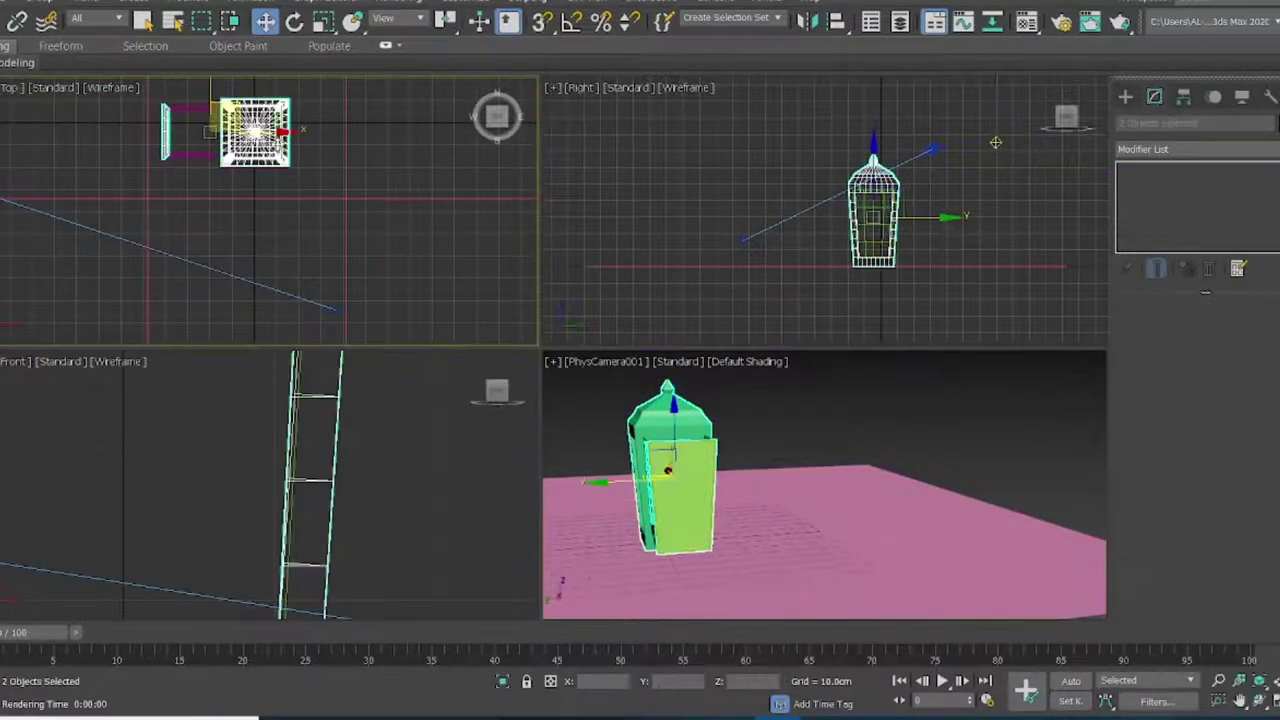
pyautogui.click(303, 497)
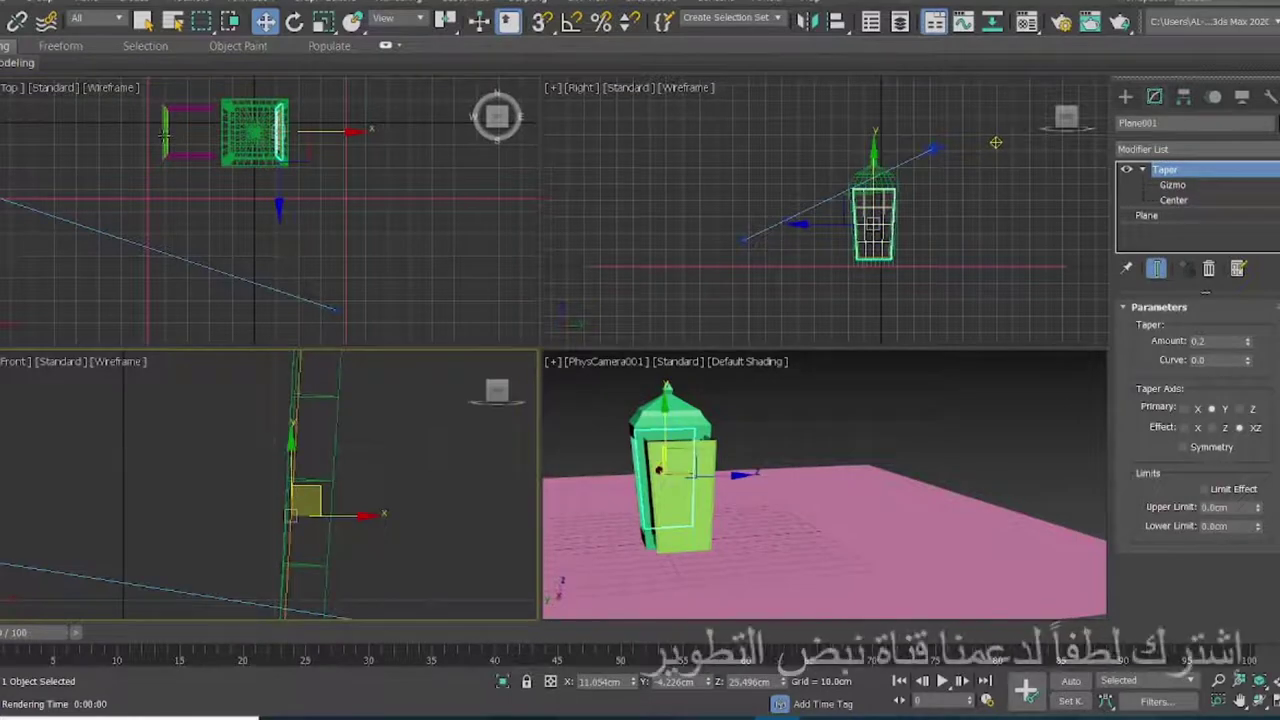
pyautogui.keyDown('ctrl'); pyautogui.click(165, 135); pyautogui.keyUp('ctrl')
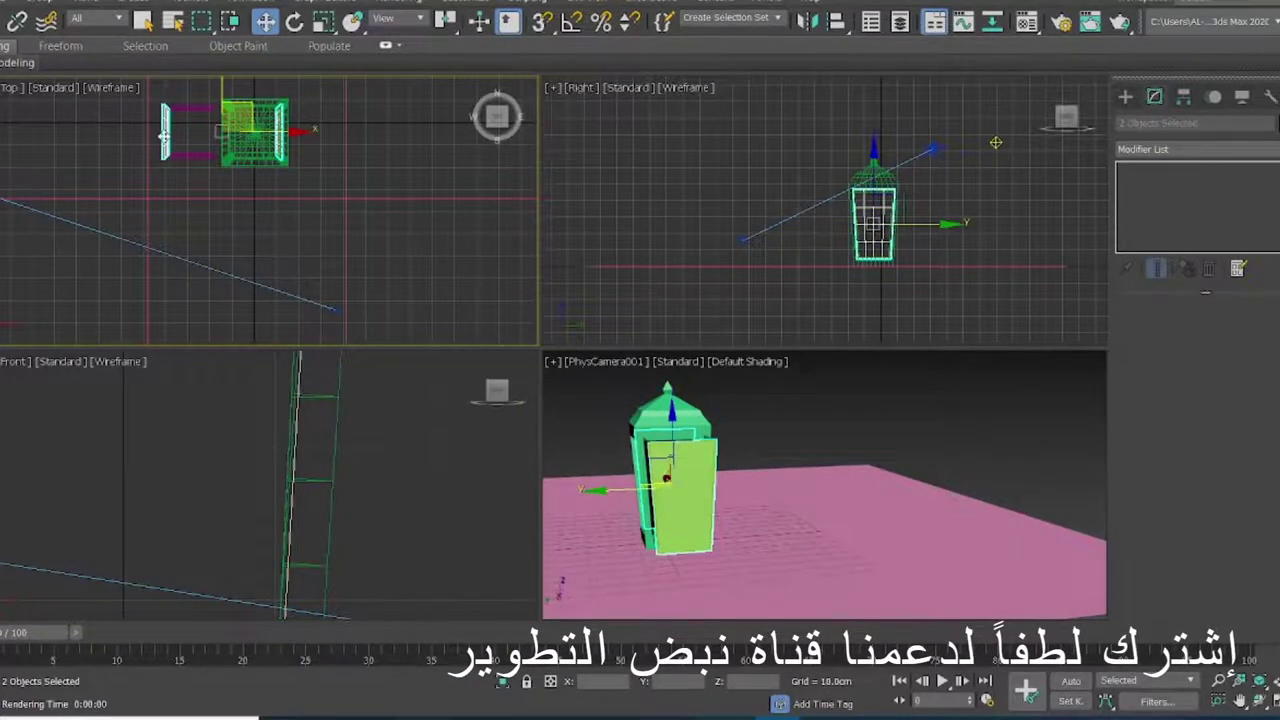
pyautogui.press('m')
pyautogui.moveTo(165, 155); pyautogui.dragTo(240, 170)
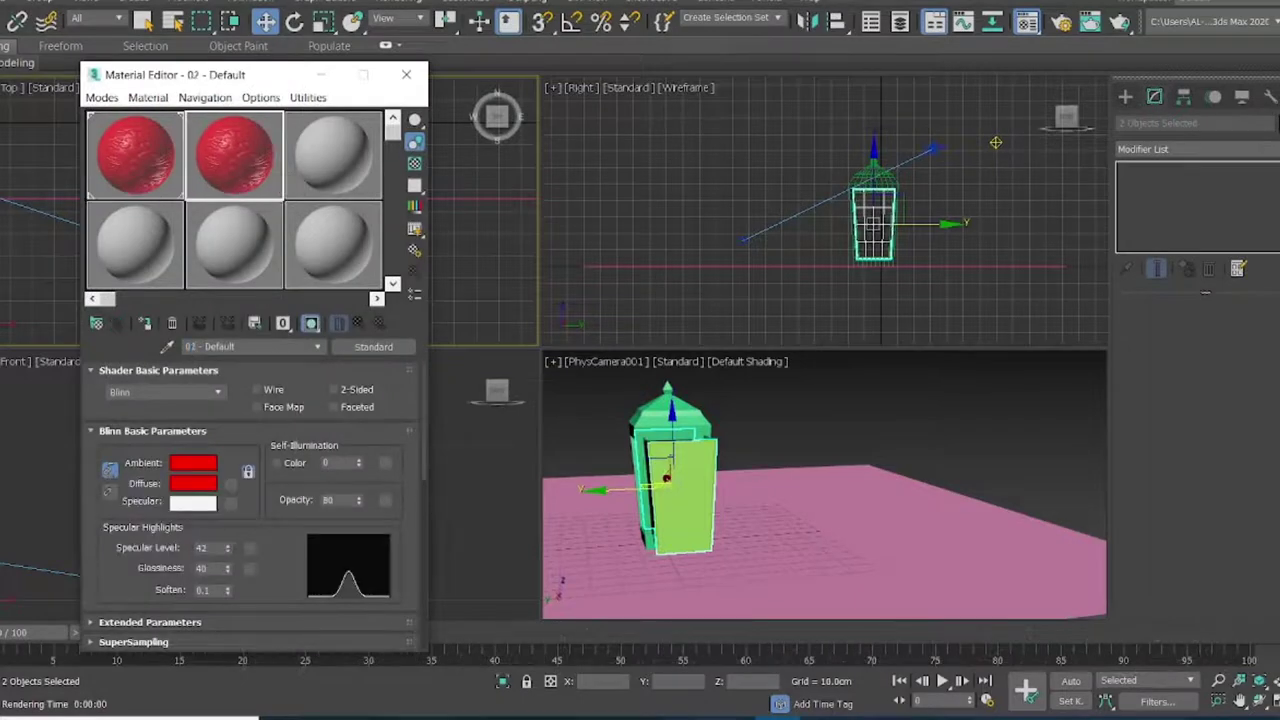
pyautogui.click(185, 458)
pyautogui.click(528, 229)
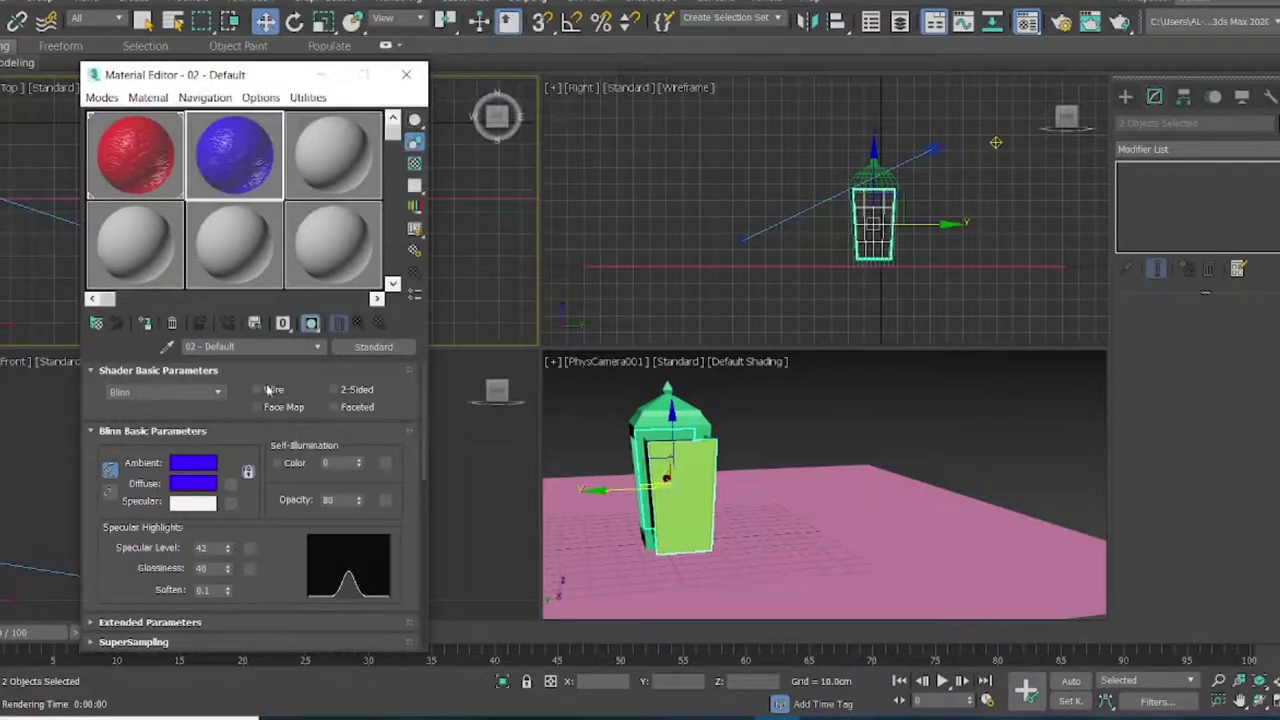
pyautogui.click(145, 323)
pyautogui.click(420, 74)
# Move the three bracket pieces inside the lantern body and render the camera view
pyautogui.click(320, 191)
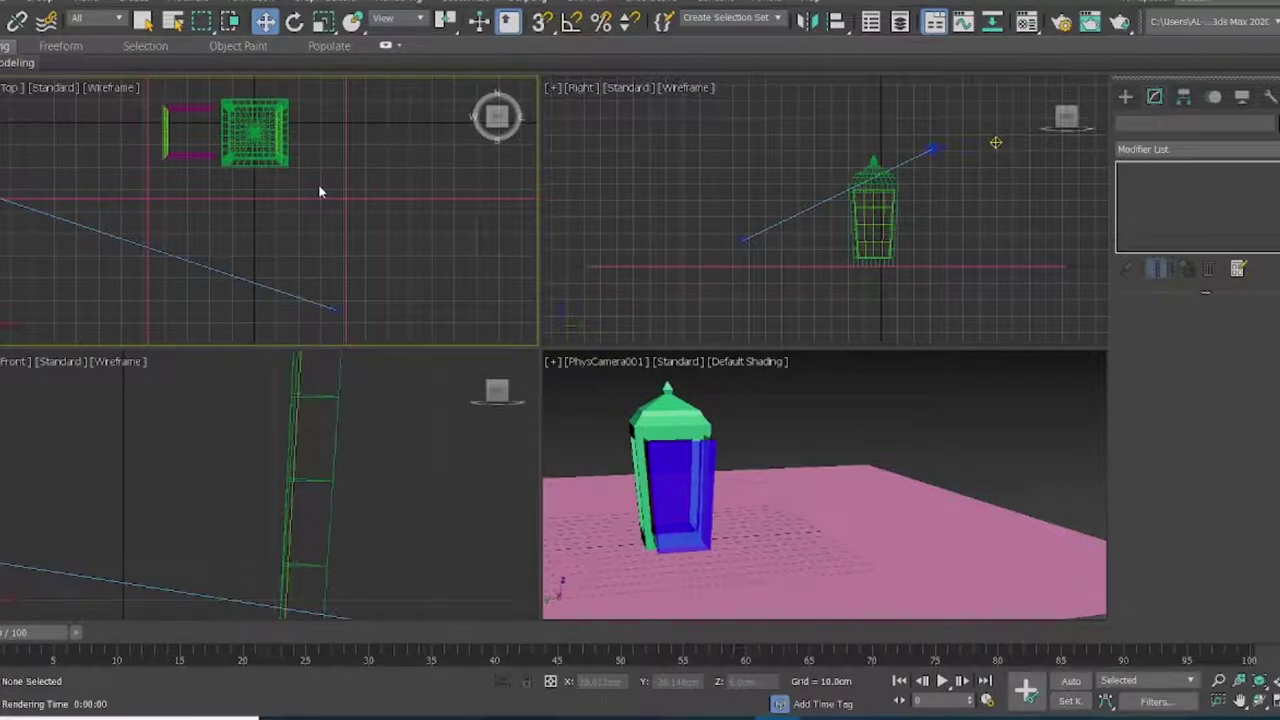
pyautogui.moveTo(191, 163)
pyautogui.mouseDown()
pyautogui.moveTo(156, 92)
pyautogui.moveTo(252, 130)
pyautogui.mouseUp()
pyautogui.click(818, 412)
pyautogui.hotkey('shift', 'q')
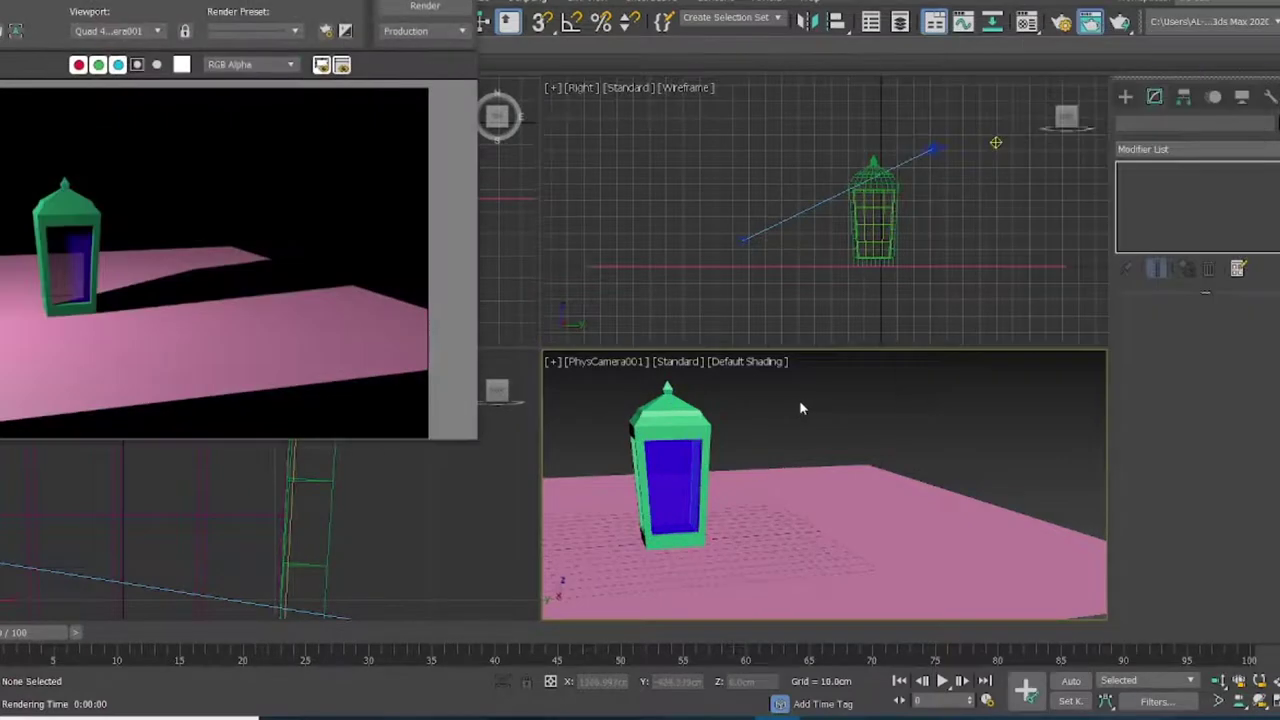
# Give the lantern body a yellow '03 - Default' material with a stronger specular highlight
pyautogui.click(254, 129)
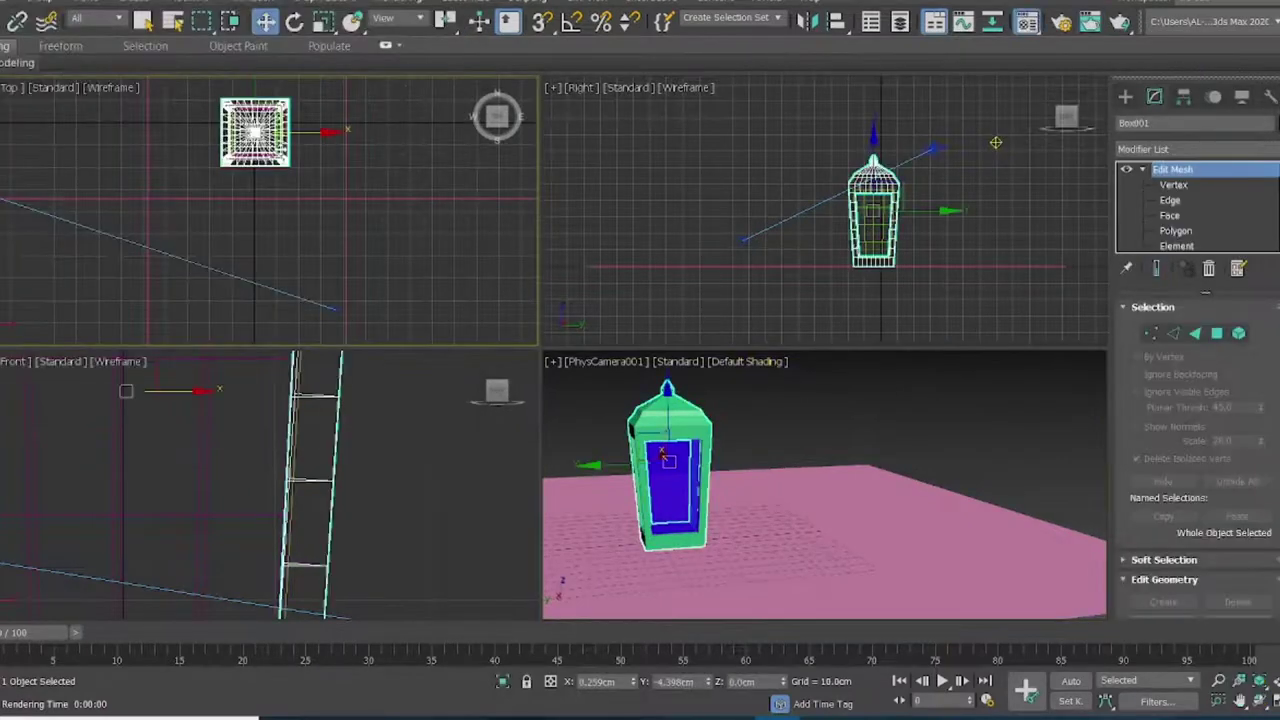
pyautogui.press('m')
pyautogui.click(192, 483)
pyautogui.moveTo(478, 143); pyautogui.dragTo(560, 143)
pyautogui.click(528, 228)
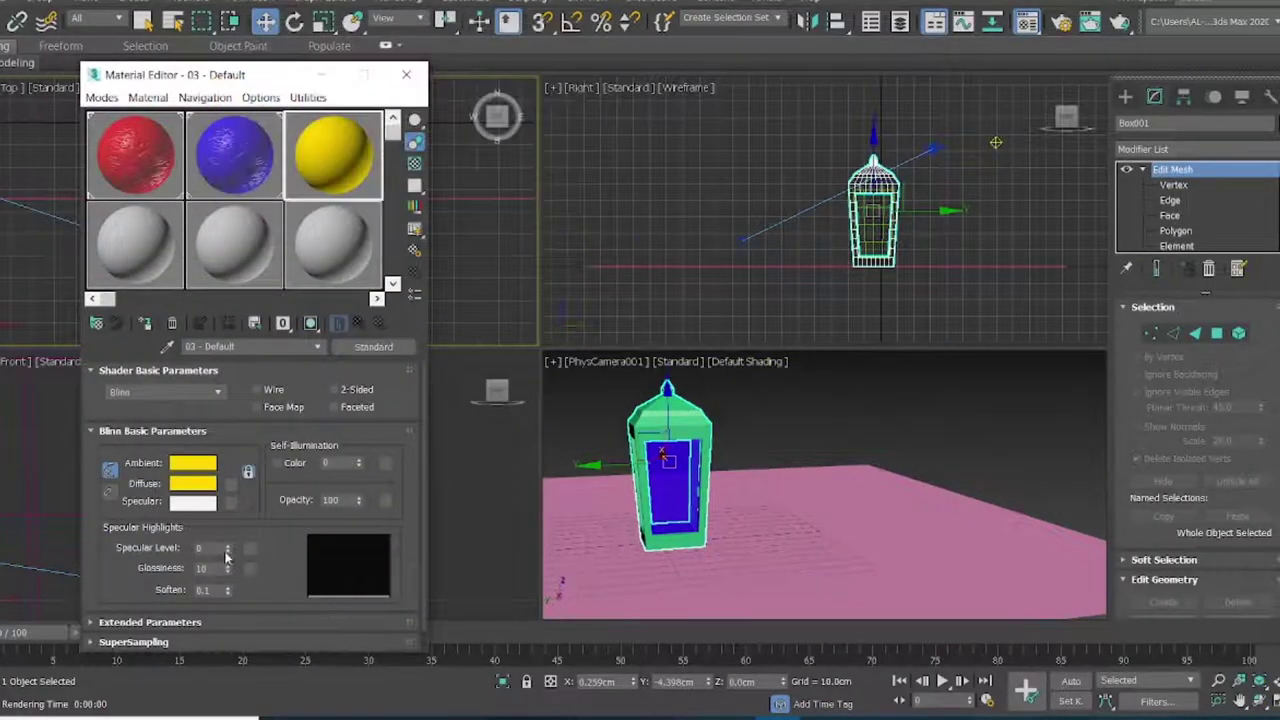
pyautogui.moveTo(227, 547); pyautogui.dragTo(227, 525)
pyautogui.click(310, 322)
# Add a bitmap to the material's bump channel and browse to the kamat and material folder
pyautogui.scroll(-1, 250, 480)
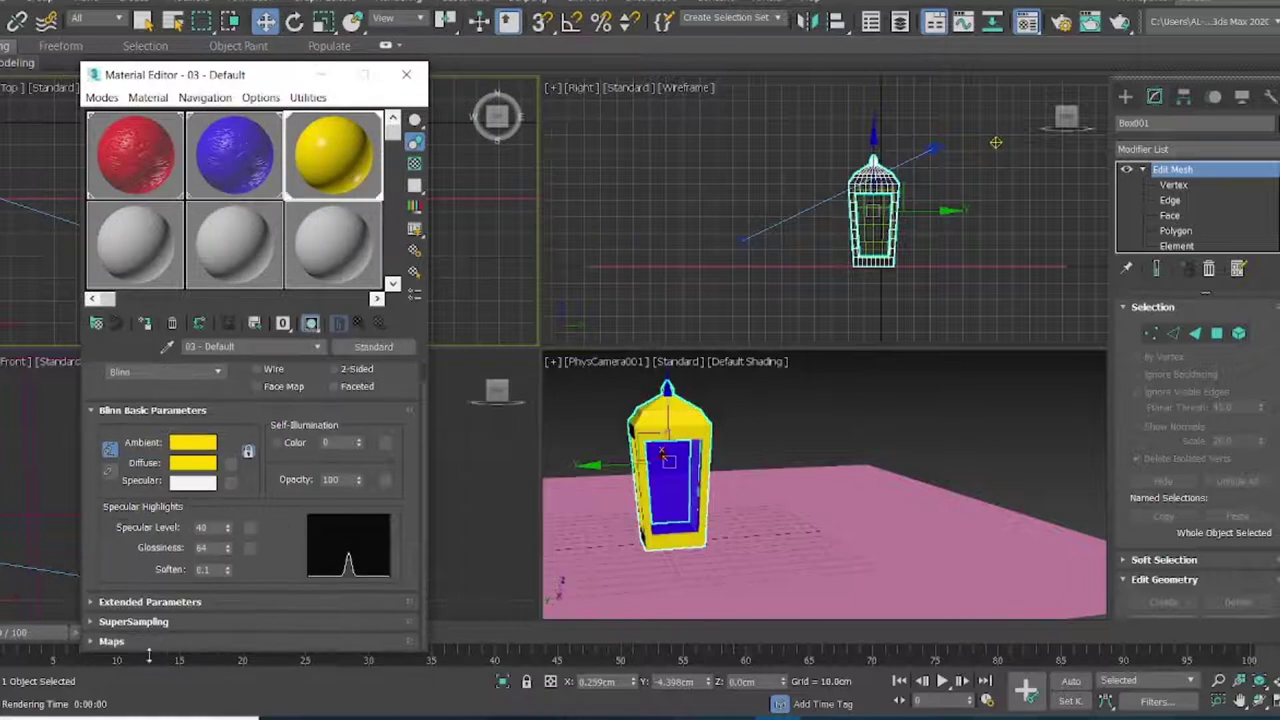
pyautogui.click(125, 645)
pyautogui.click(282, 460)
pyautogui.doubleClick(513, 230)
pyautogui.click(312, 60)
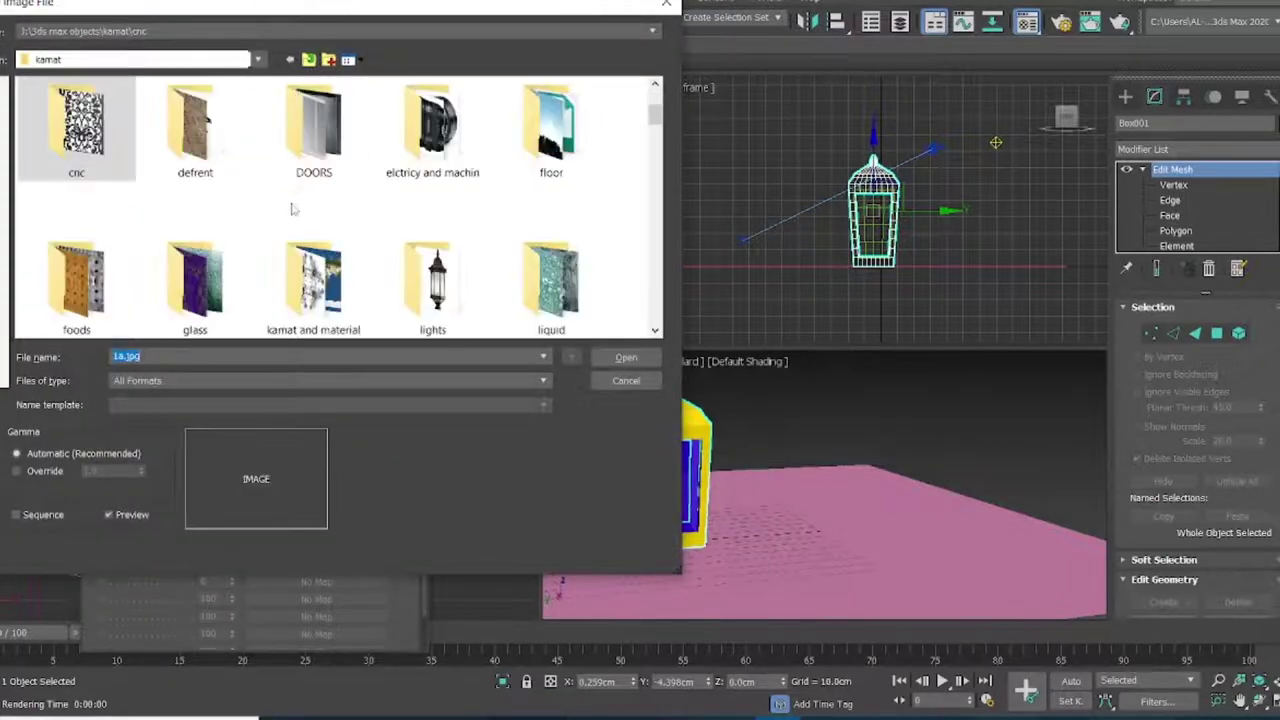
pyautogui.scroll(1, 308, 190)
pyautogui.scroll(-1, 300, 205)
pyautogui.doubleClick(313, 285)
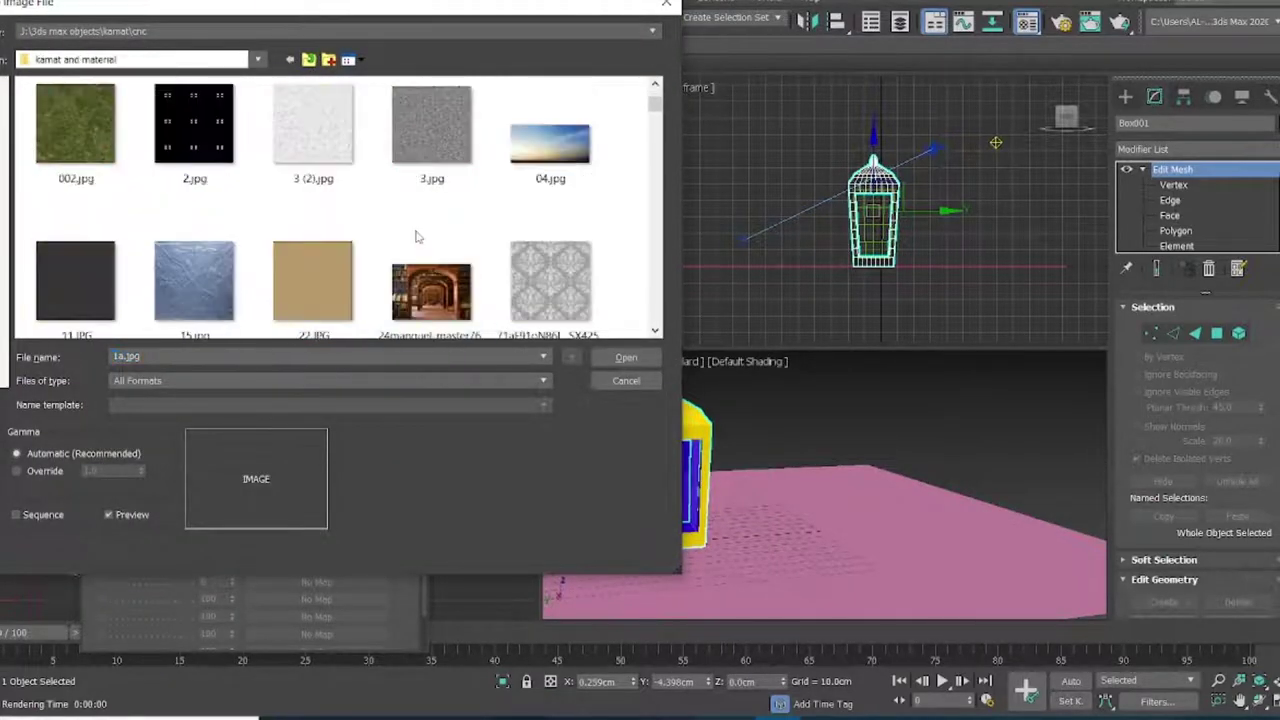
# Load islamic-art.jpg as the yellow material's bump map
pyautogui.scroll(-2, 568, 208)
pyautogui.scroll(-2, 568, 208)
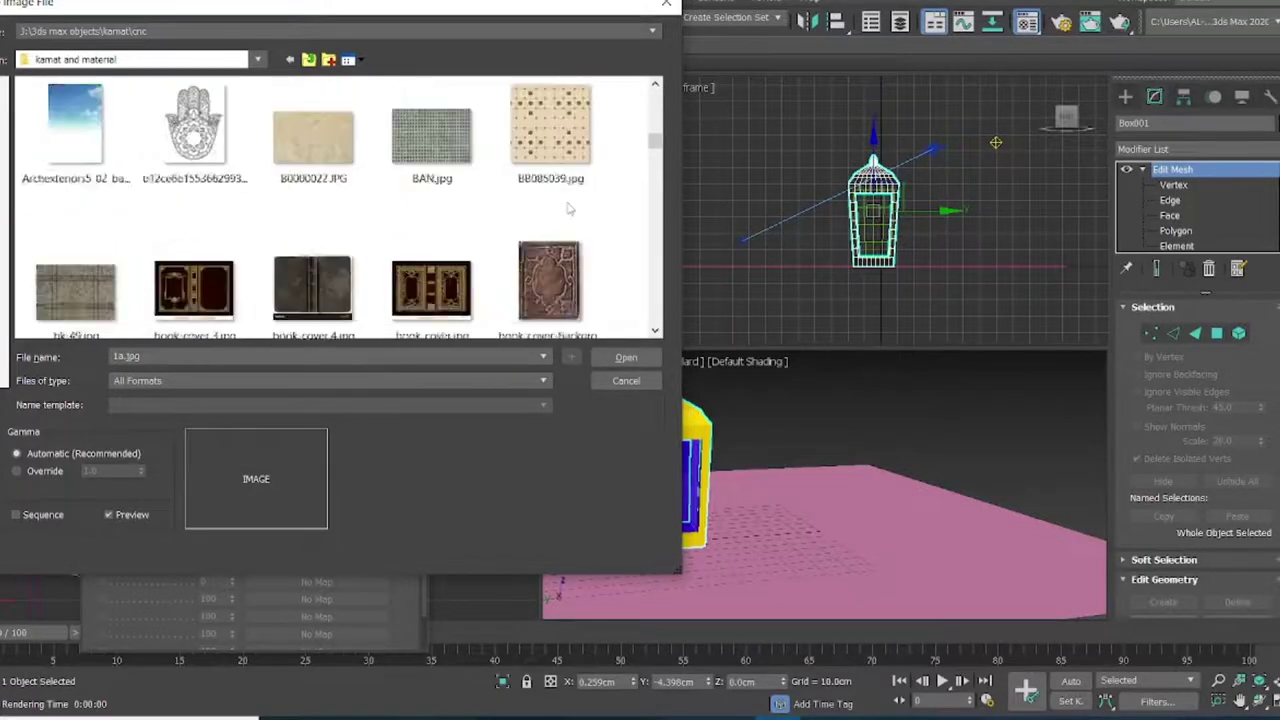
pyautogui.scroll(-2, 568, 208)
pyautogui.scroll(-2, 568, 208)
pyautogui.scroll(-2, 568, 208)
pyautogui.scroll(-2, 568, 208)
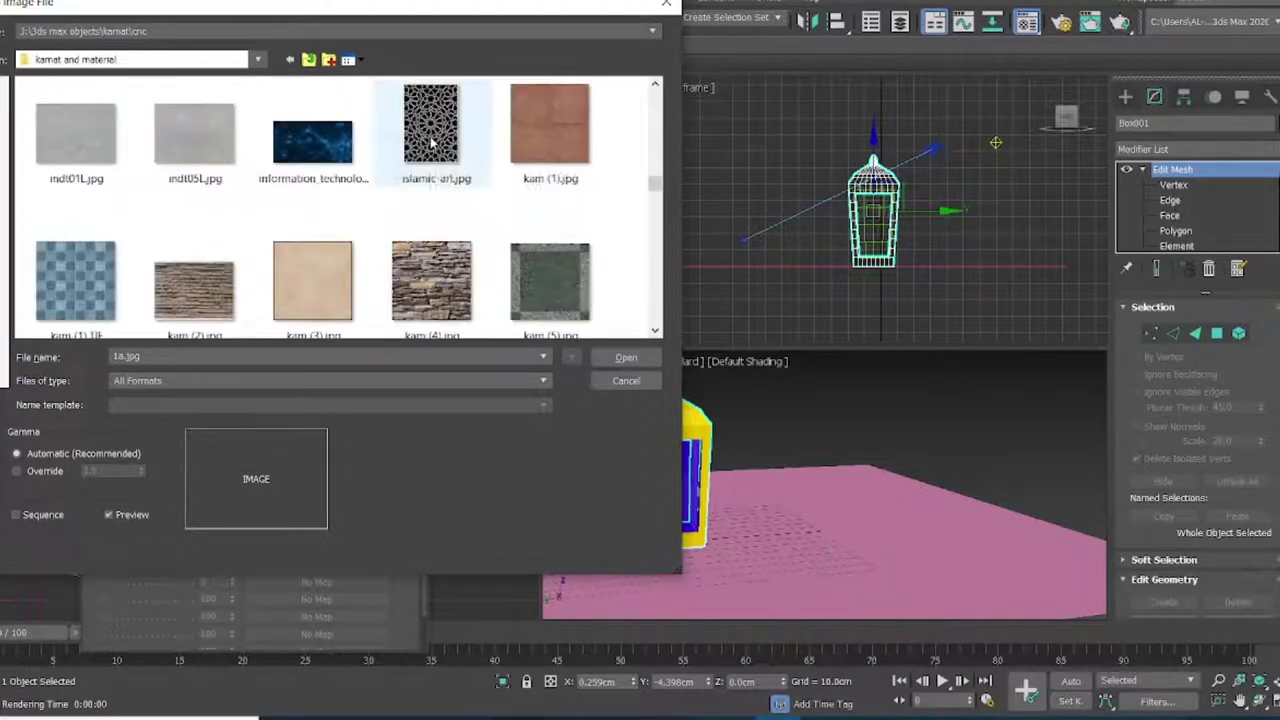
pyautogui.doubleClick(431, 125)
# Adjust the bump amount, close the material editor, and test-render the camera view
pyautogui.doubleClick(355, 177)
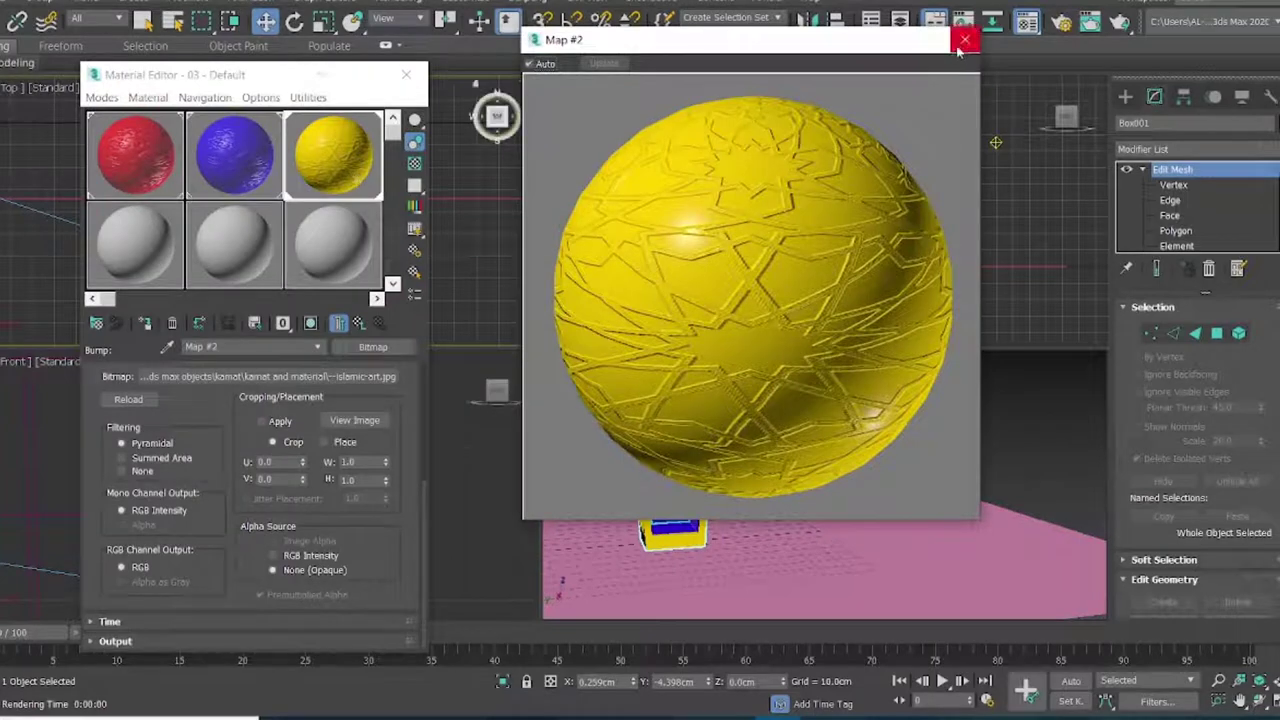
pyautogui.click(310, 322)
pyautogui.doubleClick(205, 621)
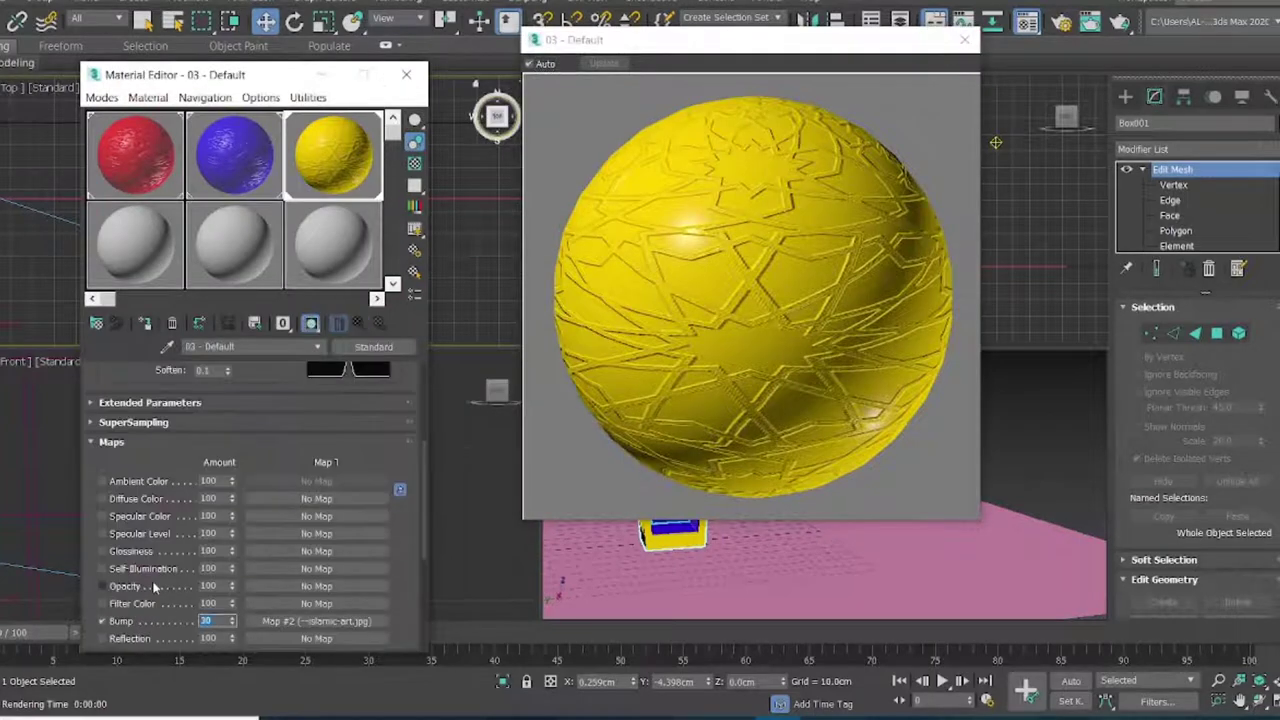
pyautogui.write('60')
pyautogui.press('Return')
pyautogui.click(963, 40)
pyautogui.click(406, 74)
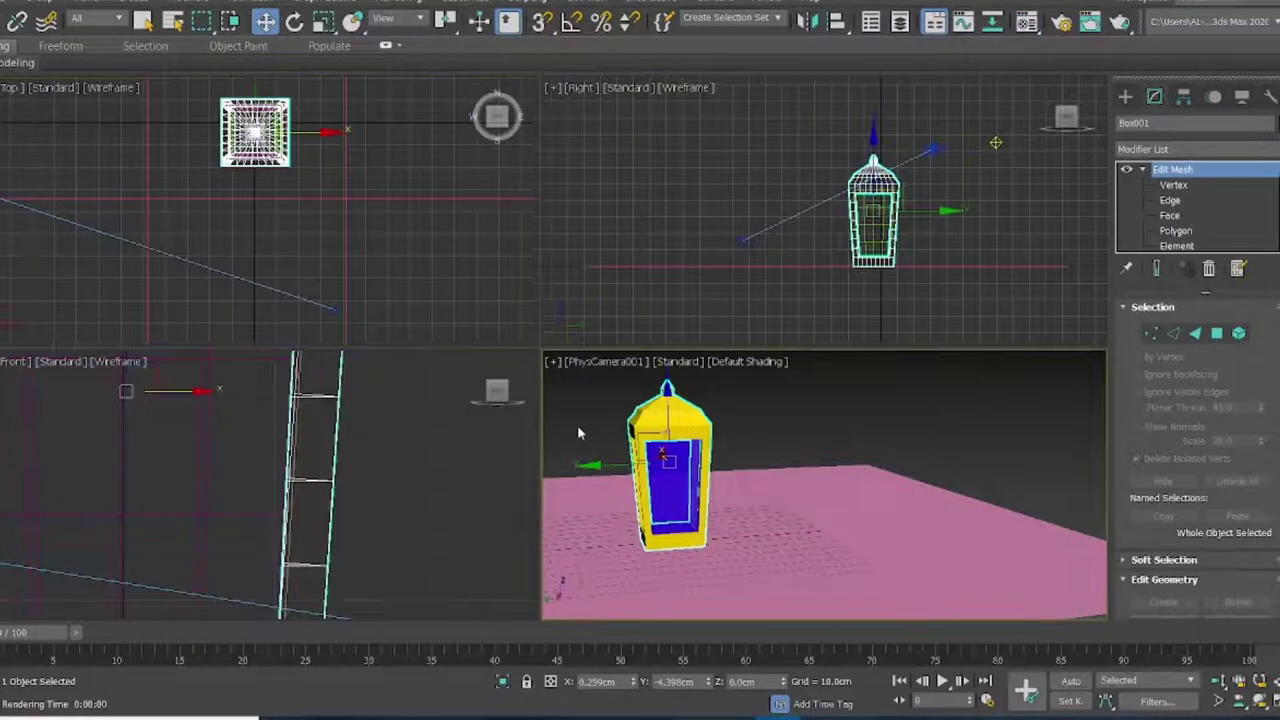
pyautogui.hotkey('shift', 'q')
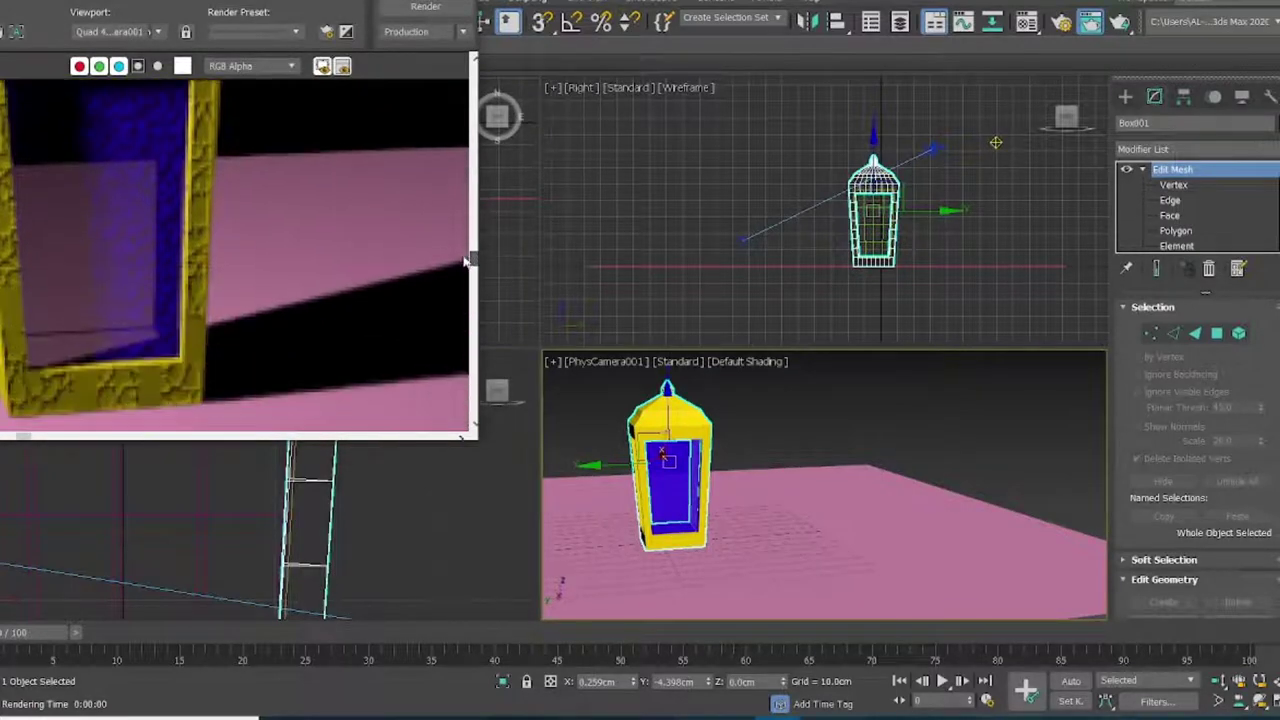
pyautogui.click(1090, 22)
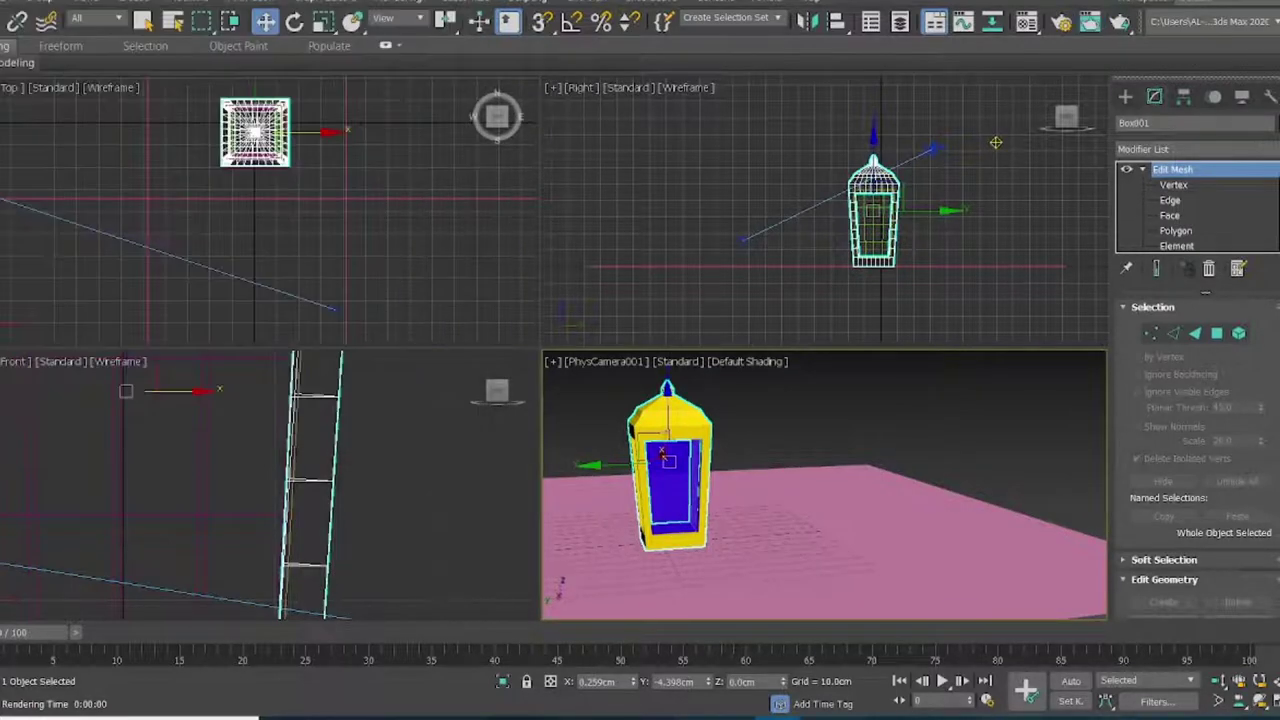
# Switch the renderer to Arnold in Render Setup
pyautogui.click(1061, 22)
pyautogui.click(1090, 22)
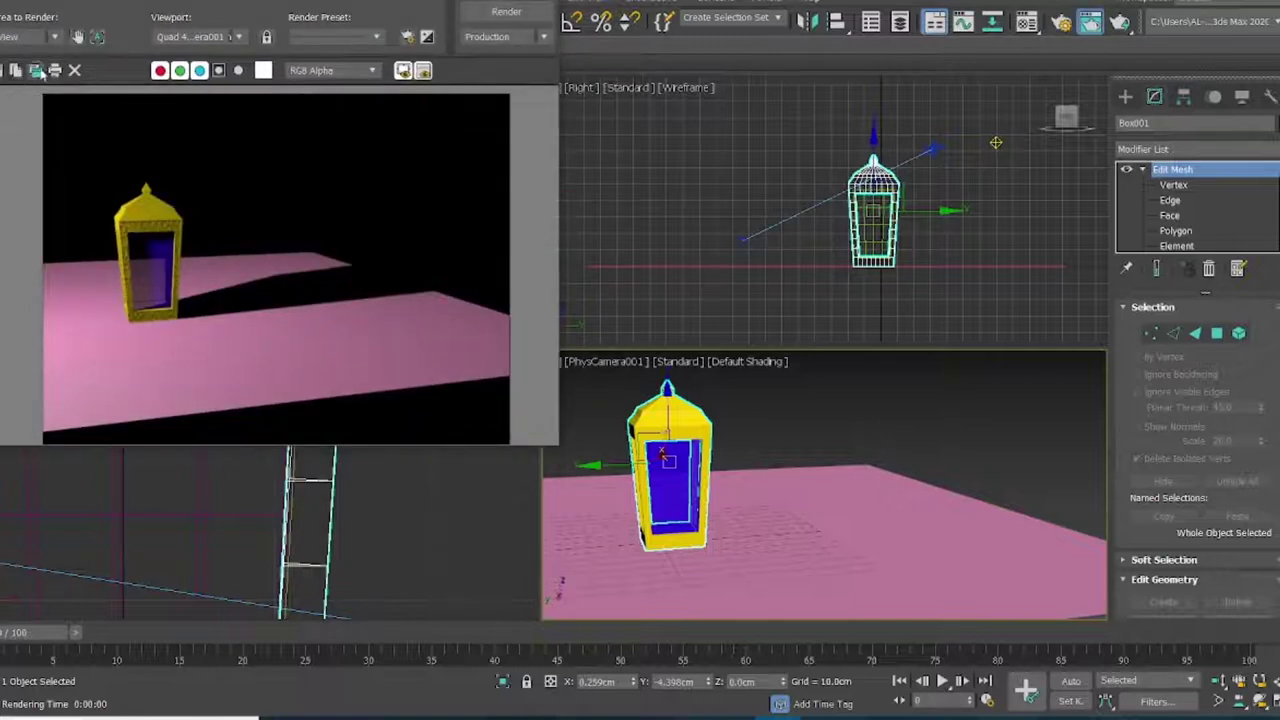
pyautogui.click(36, 70)
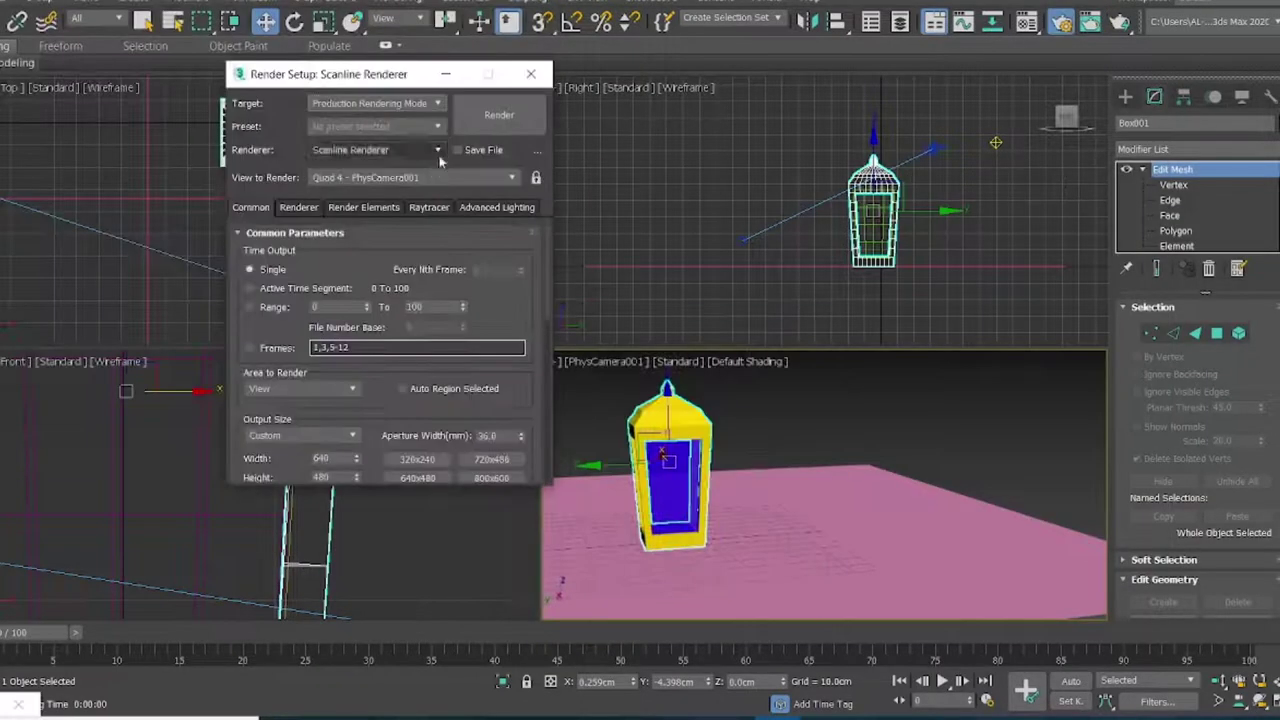
pyautogui.click(439, 157)
pyautogui.click(335, 245)
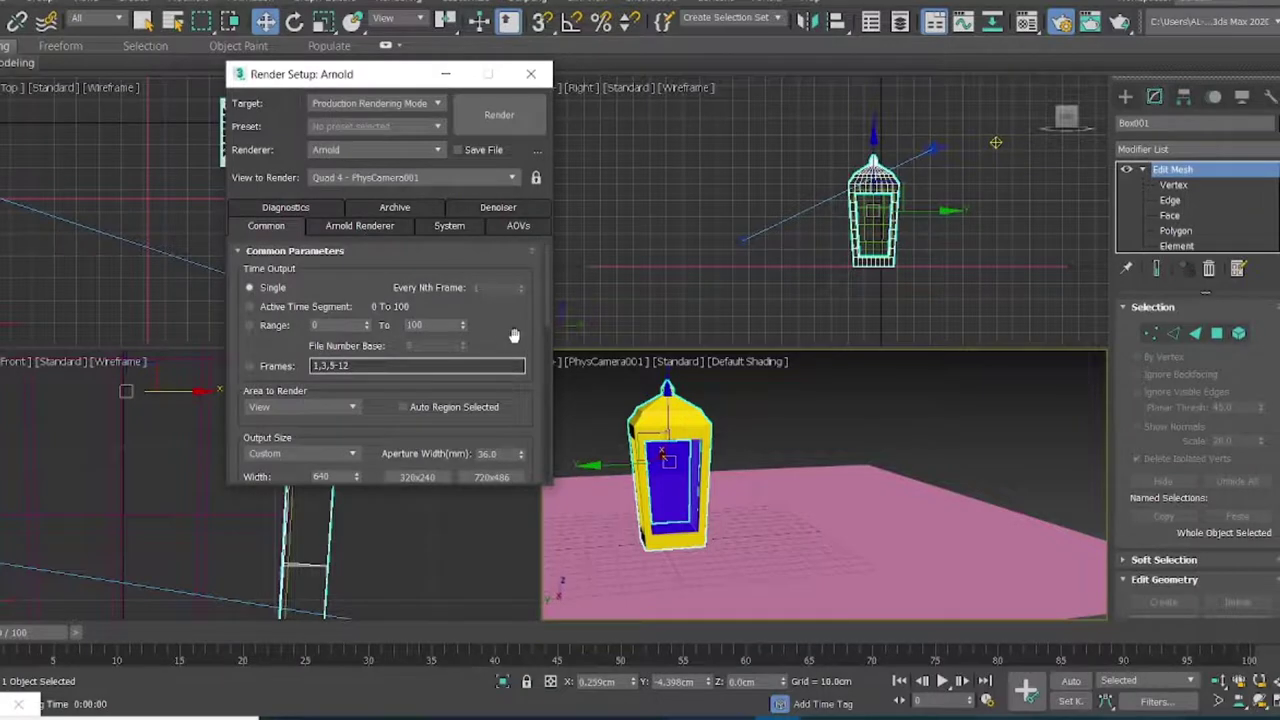
# Set the output size to HDTV 1920x1080, then start and cancel a test render
pyautogui.click(288, 228)
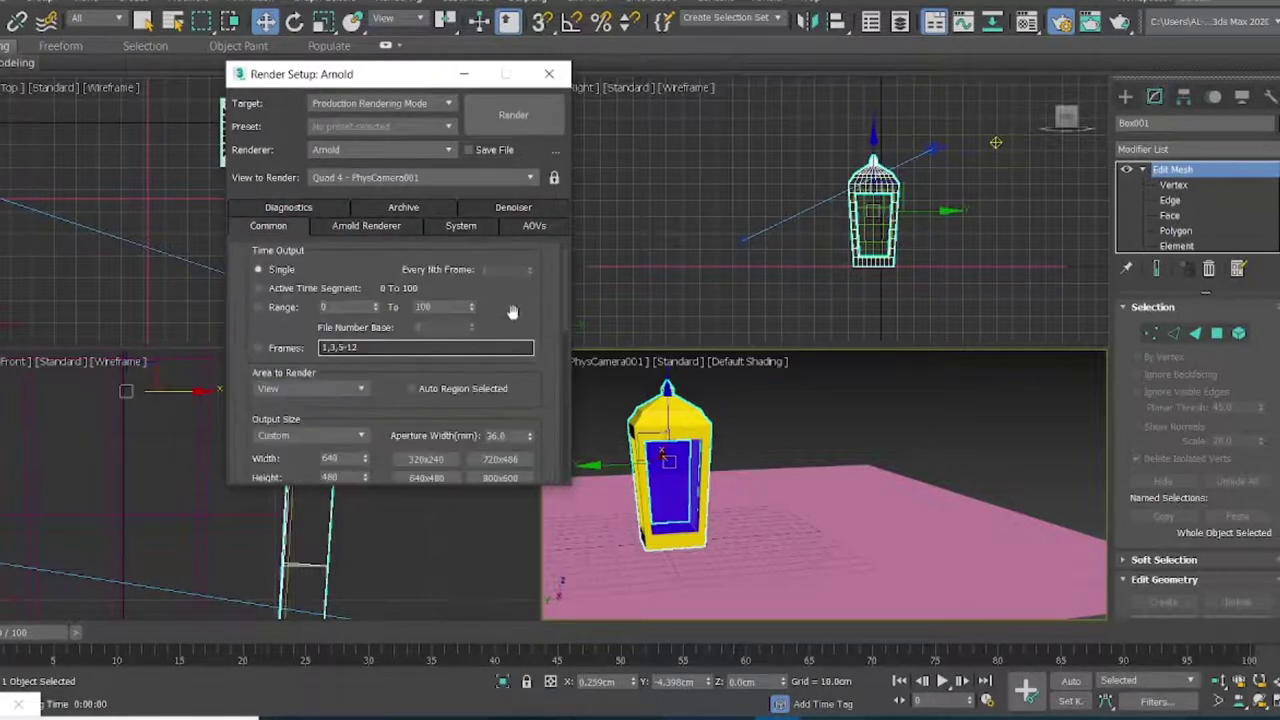
pyautogui.scroll(-5, 330, 330)
pyautogui.click(310, 294)
pyautogui.click(362, 294)
pyautogui.click(310, 340)
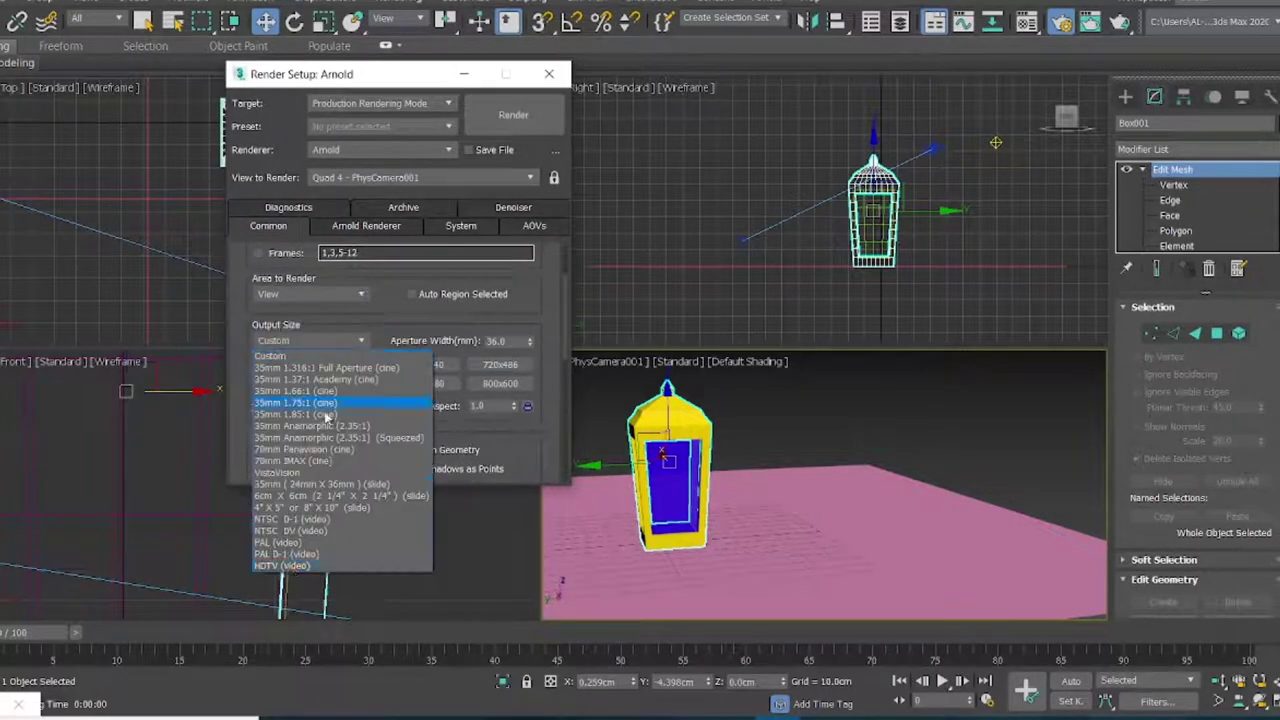
pyautogui.click(287, 566)
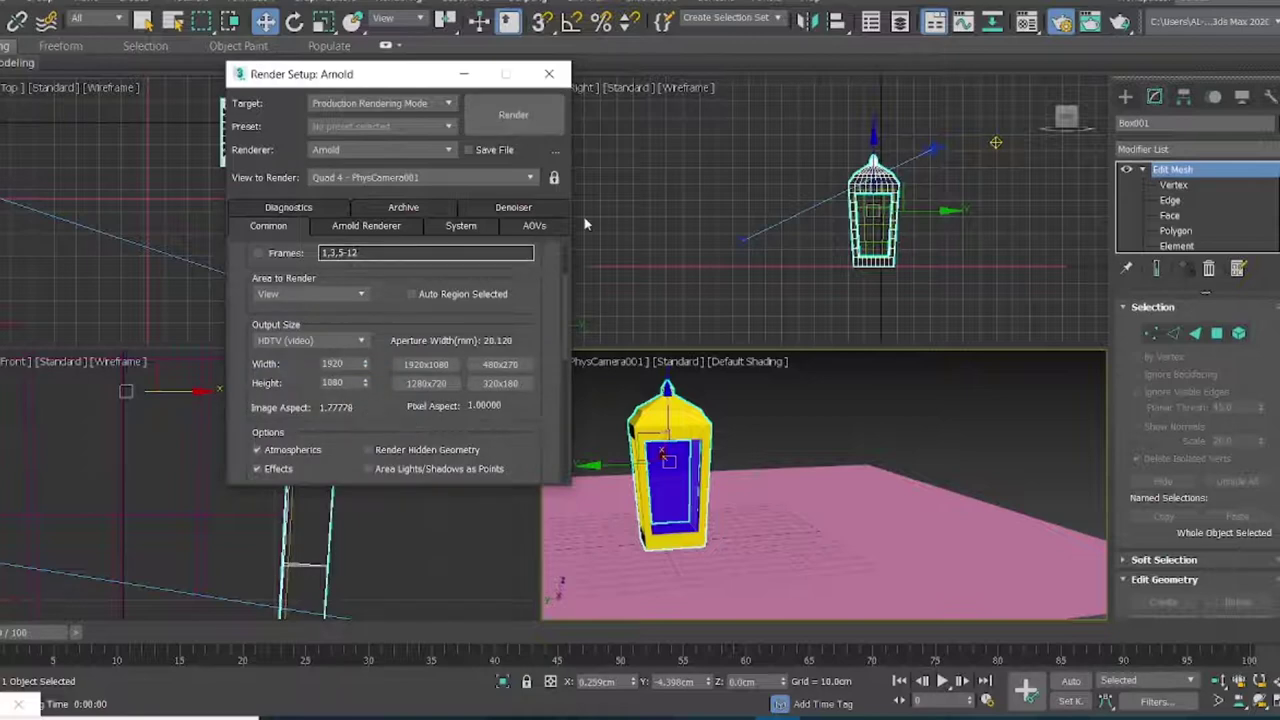
pyautogui.click(510, 117)
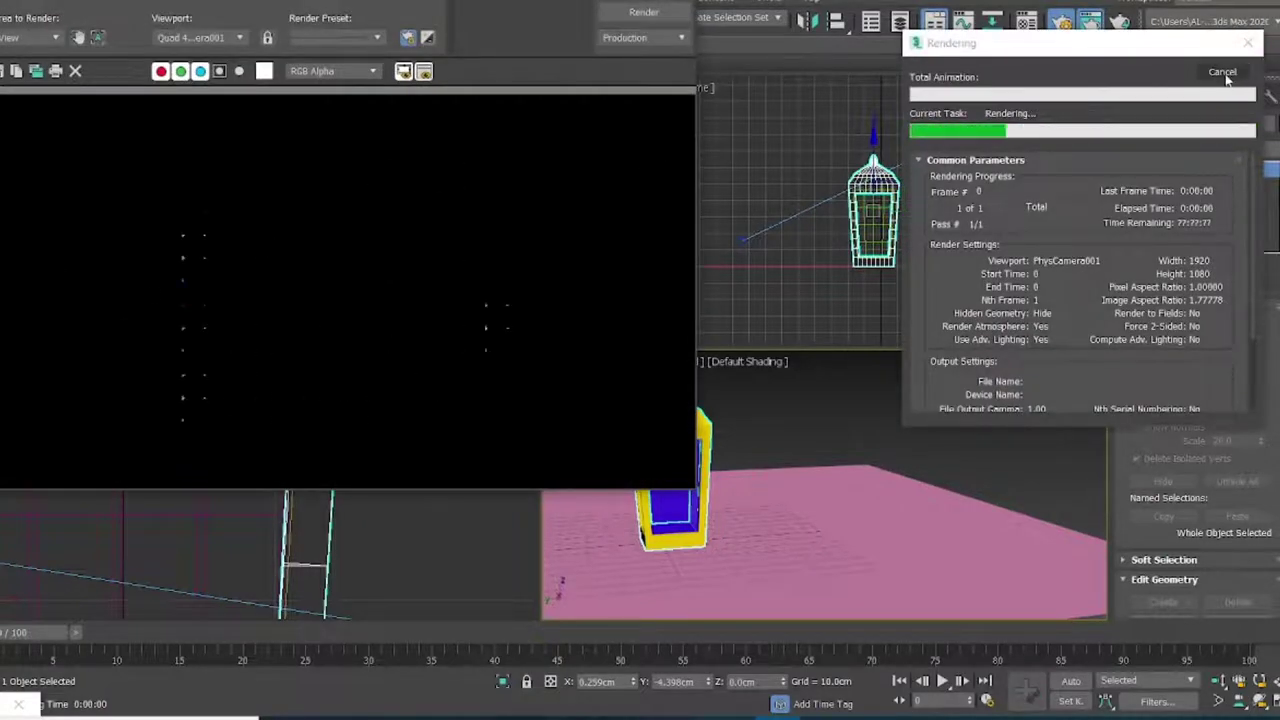
pyautogui.click(1222, 72)
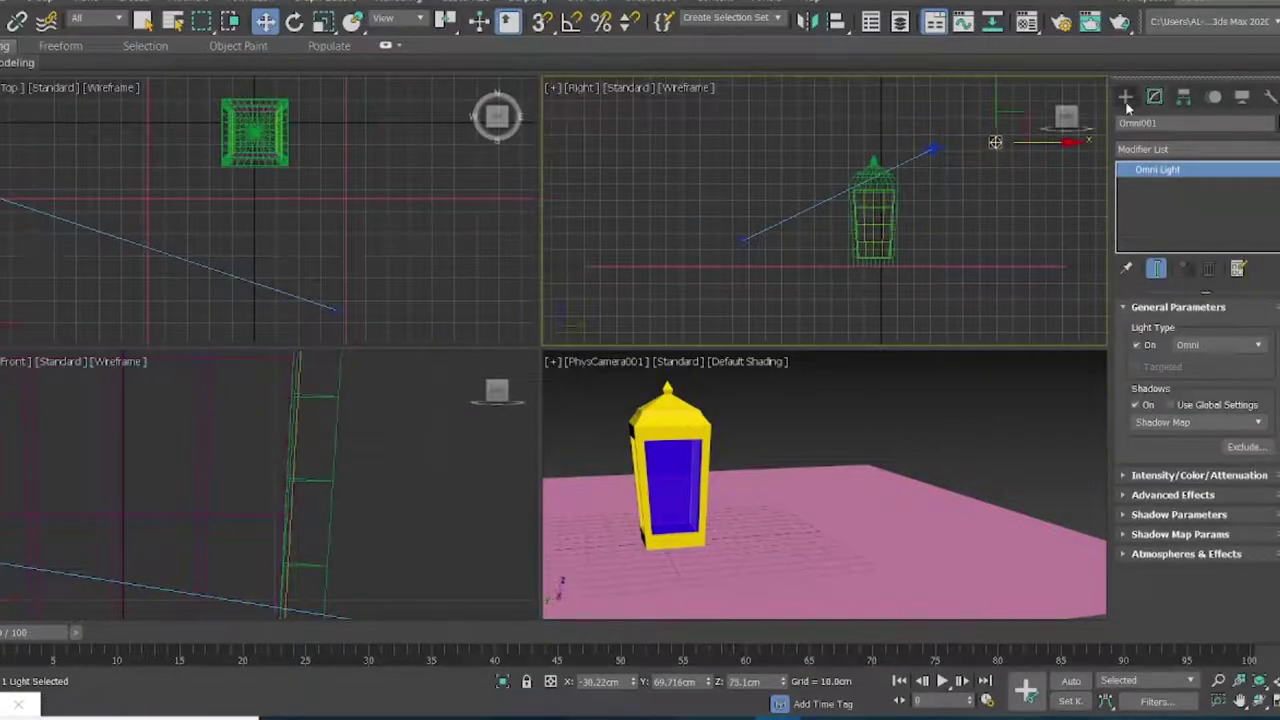
# Place a targeted Arnold light aimed down at the lantern
pyautogui.click(1125, 96)
pyautogui.click(1195, 145)
pyautogui.click(1150, 192)
pyautogui.click(1163, 200)
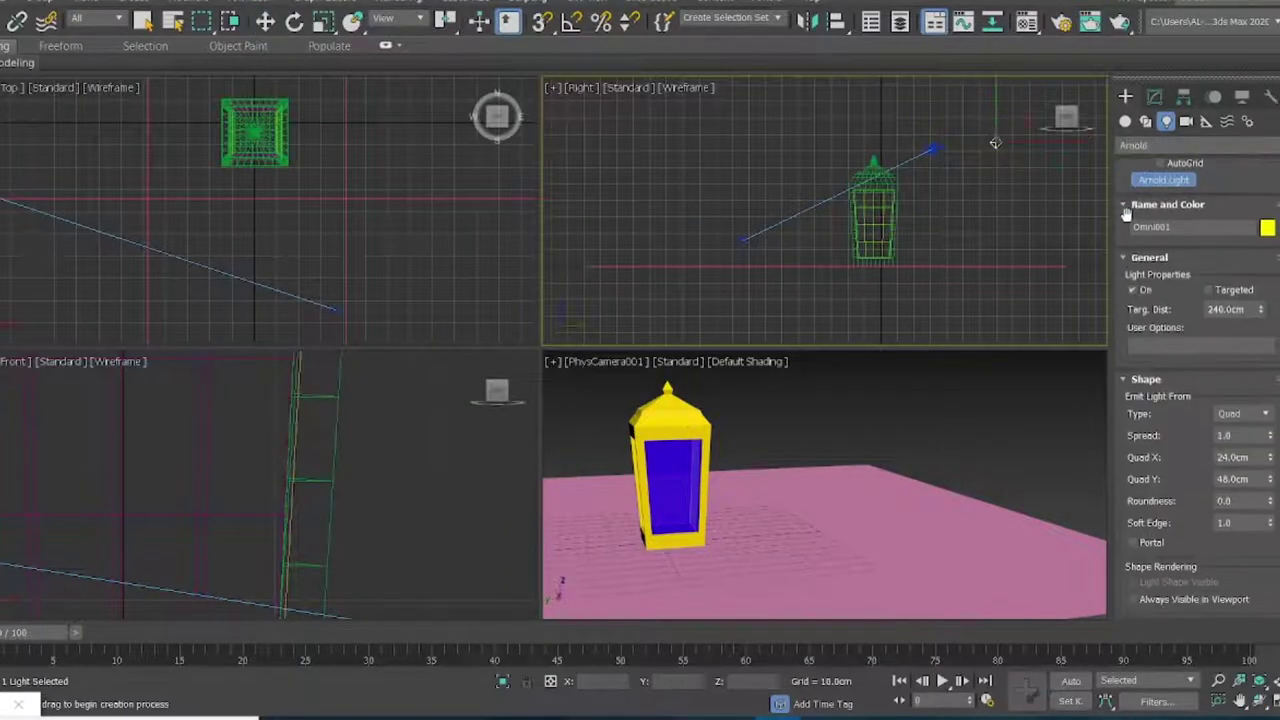
pyautogui.moveTo(1026, 90); pyautogui.dragTo(848, 262)
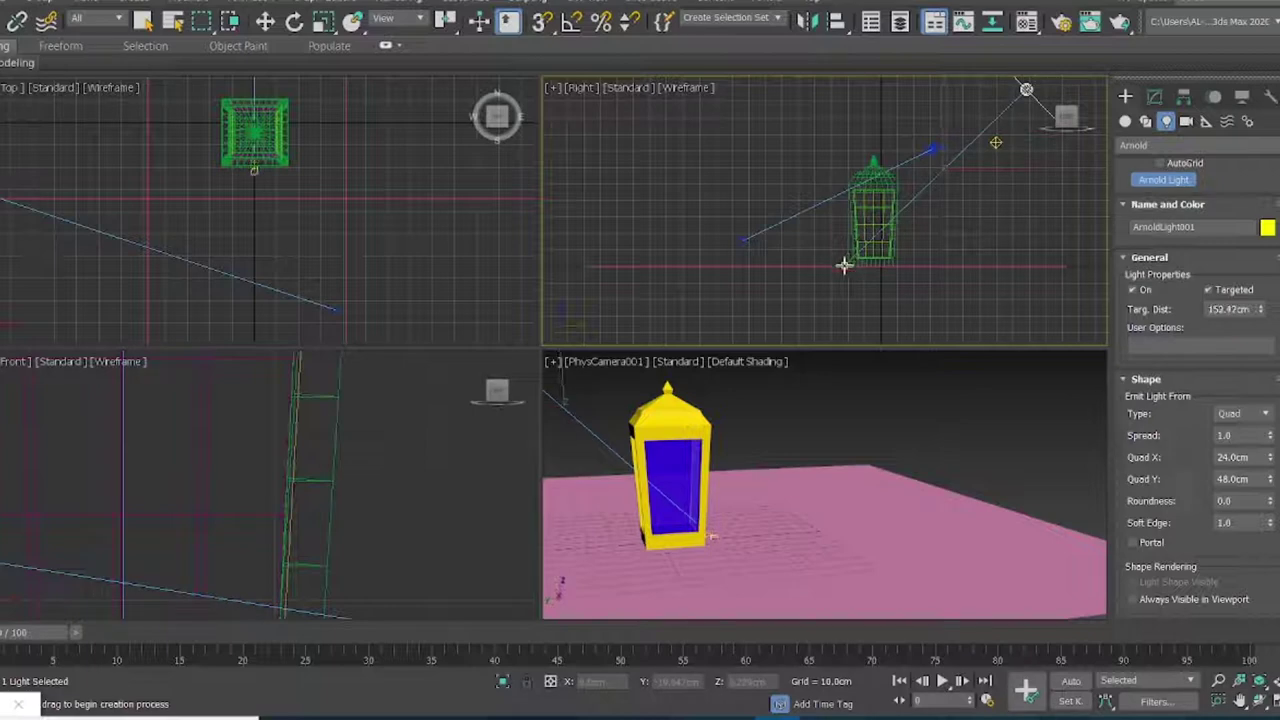
# Set the light intensity to 10 and start a test render
pyautogui.scroll(-5, 1200, 450)
pyautogui.doubleClick(1225, 494)
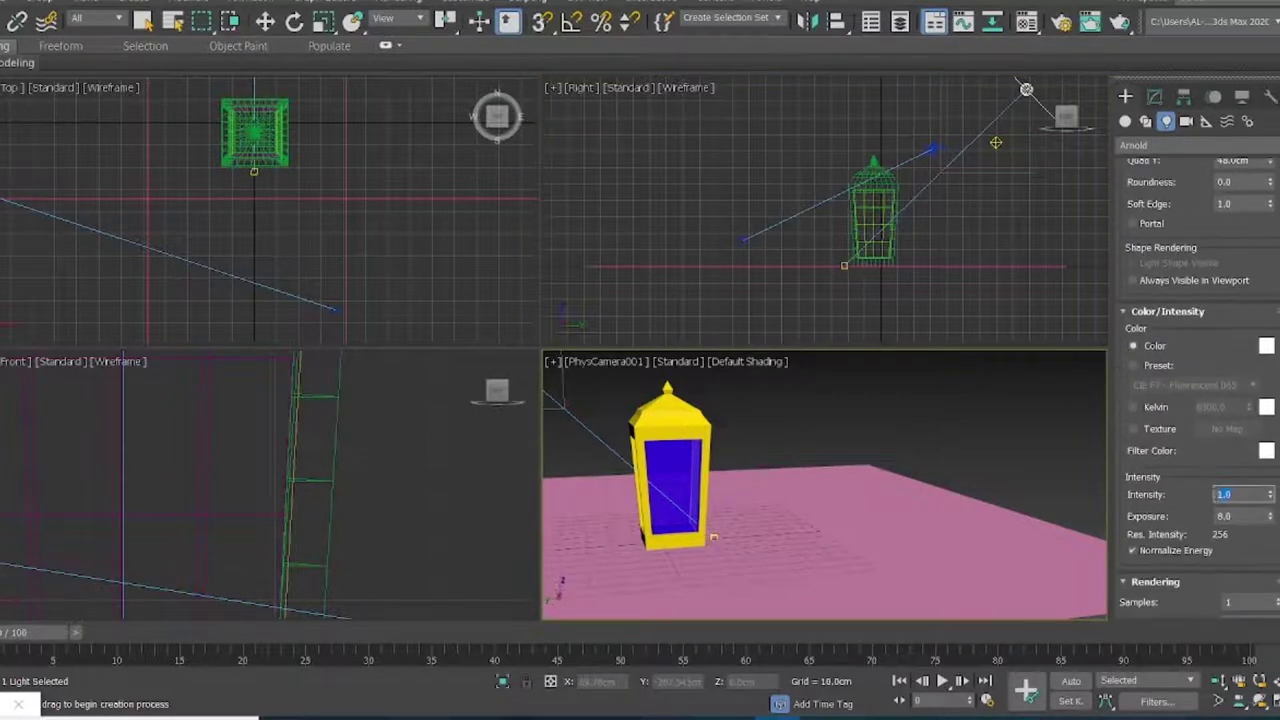
pyautogui.press('Return')
pyautogui.hotkey('shift', 'q')
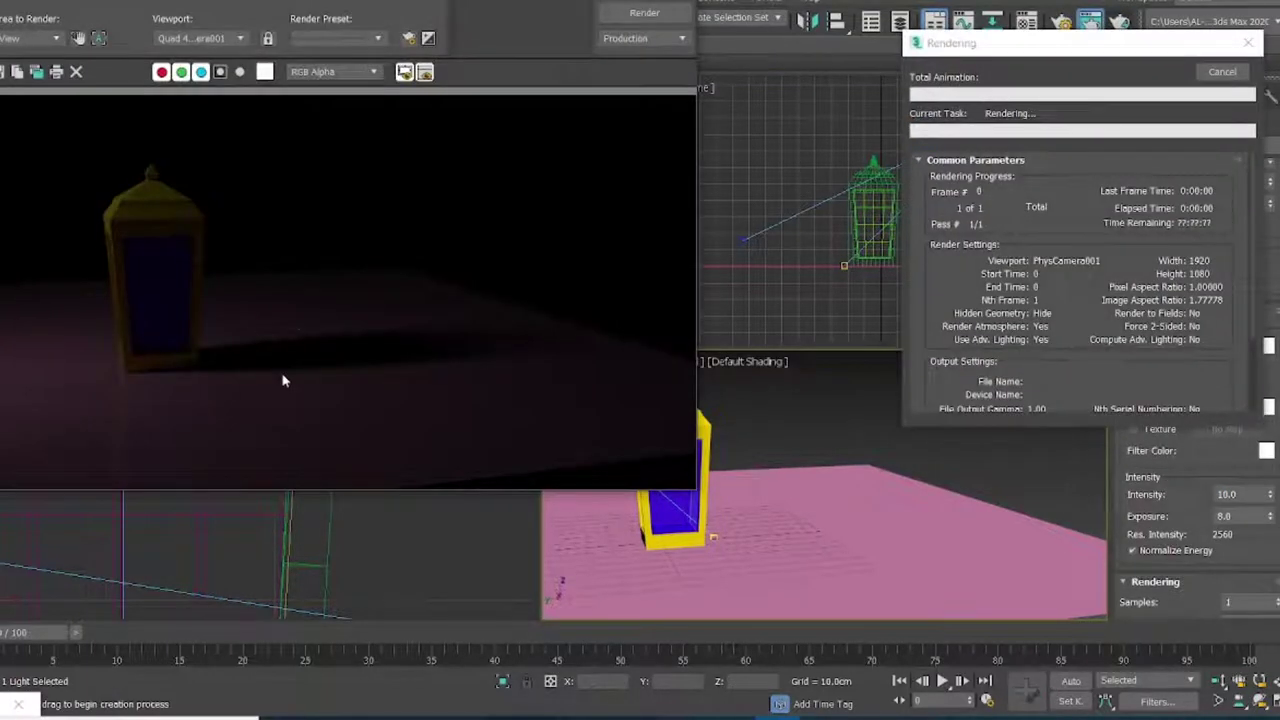
# Raise the light intensity to 50 then 70, re-rendering each, and close the render window
pyautogui.press('Return')
pyautogui.write('50')
pyautogui.click(666, 16)
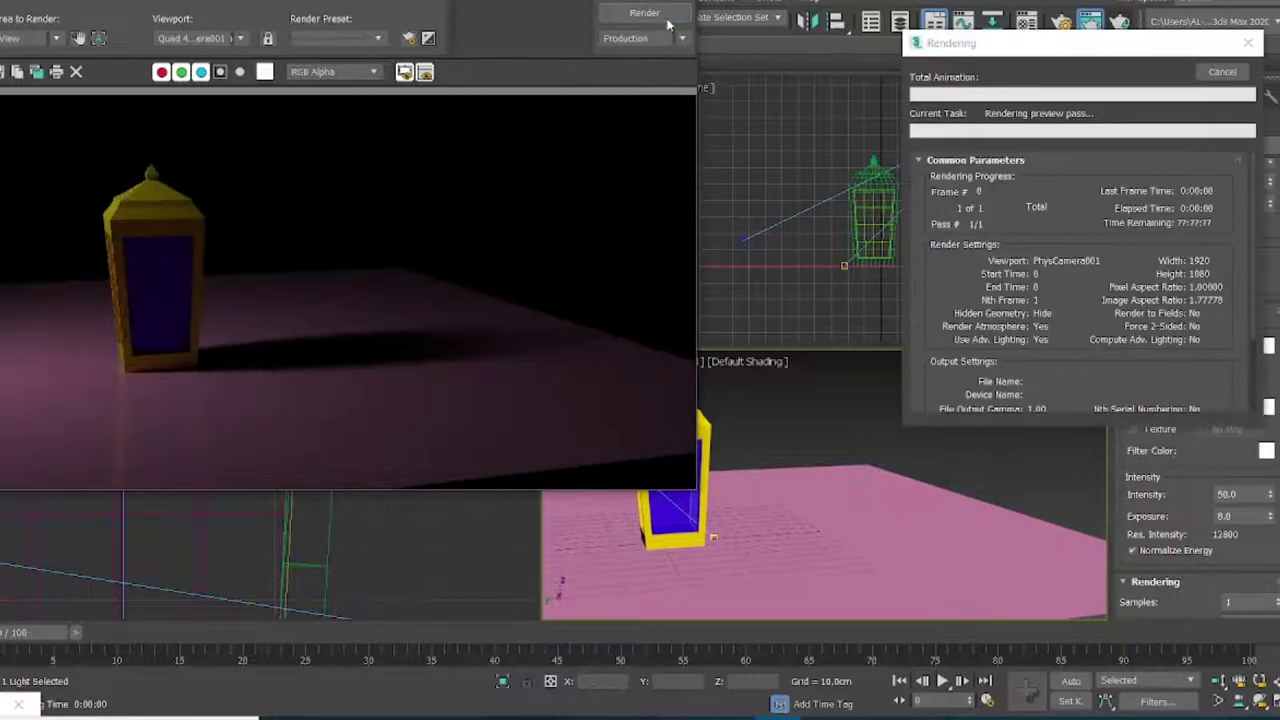
pyautogui.click(1247, 72)
pyautogui.write('70')
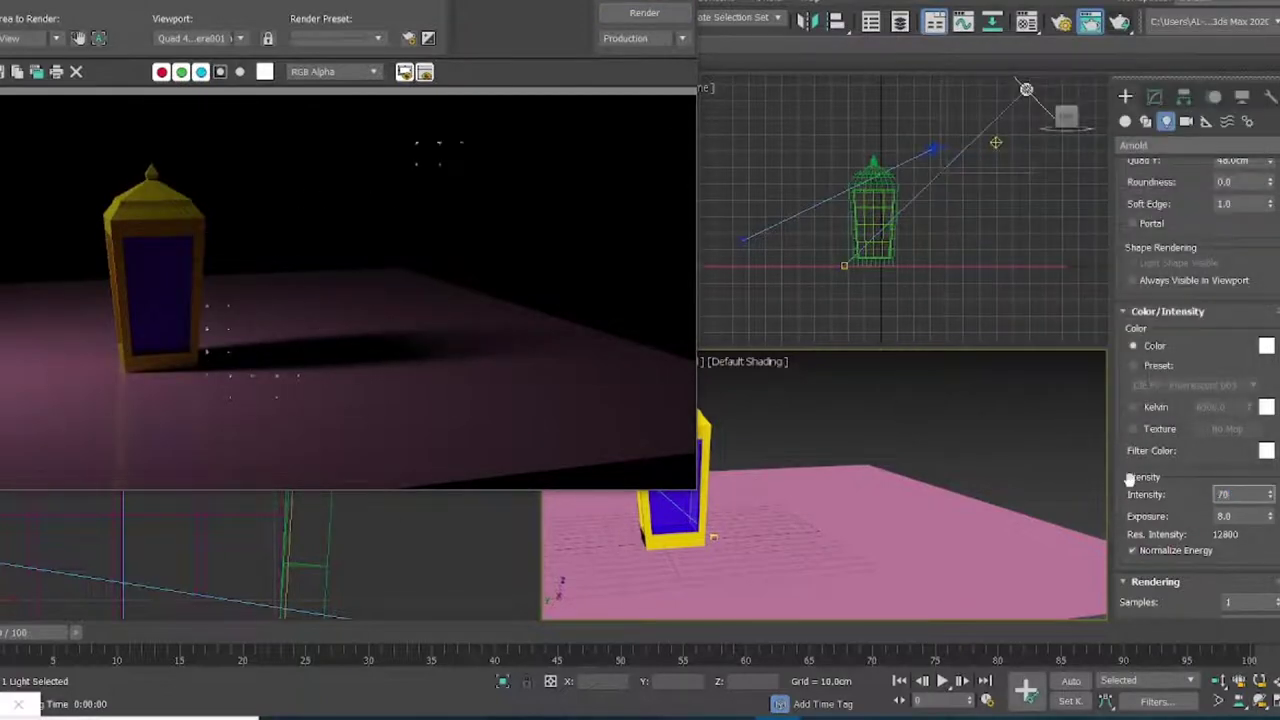
pyautogui.press('Return')
pyautogui.click(659, 13)
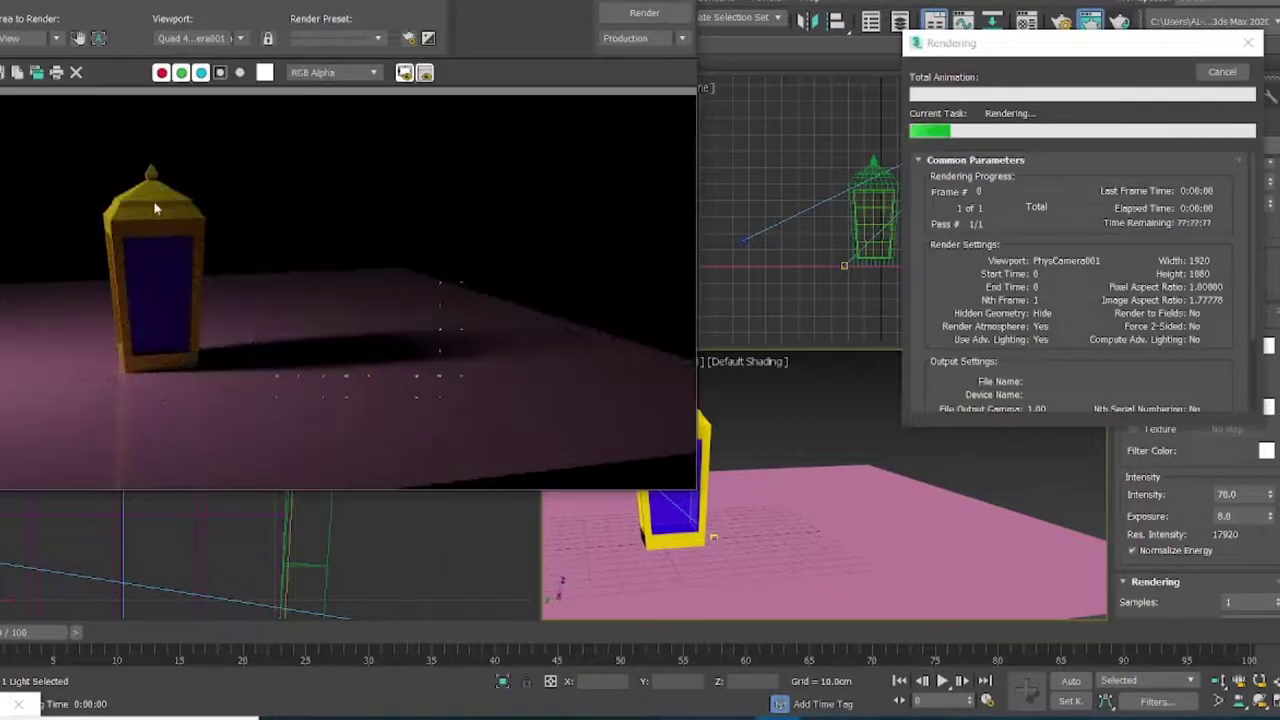
pyautogui.scroll(3, 200, 320)
pyautogui.scroll(2, 165, 398)
pyautogui.scroll(-5, 165, 398)
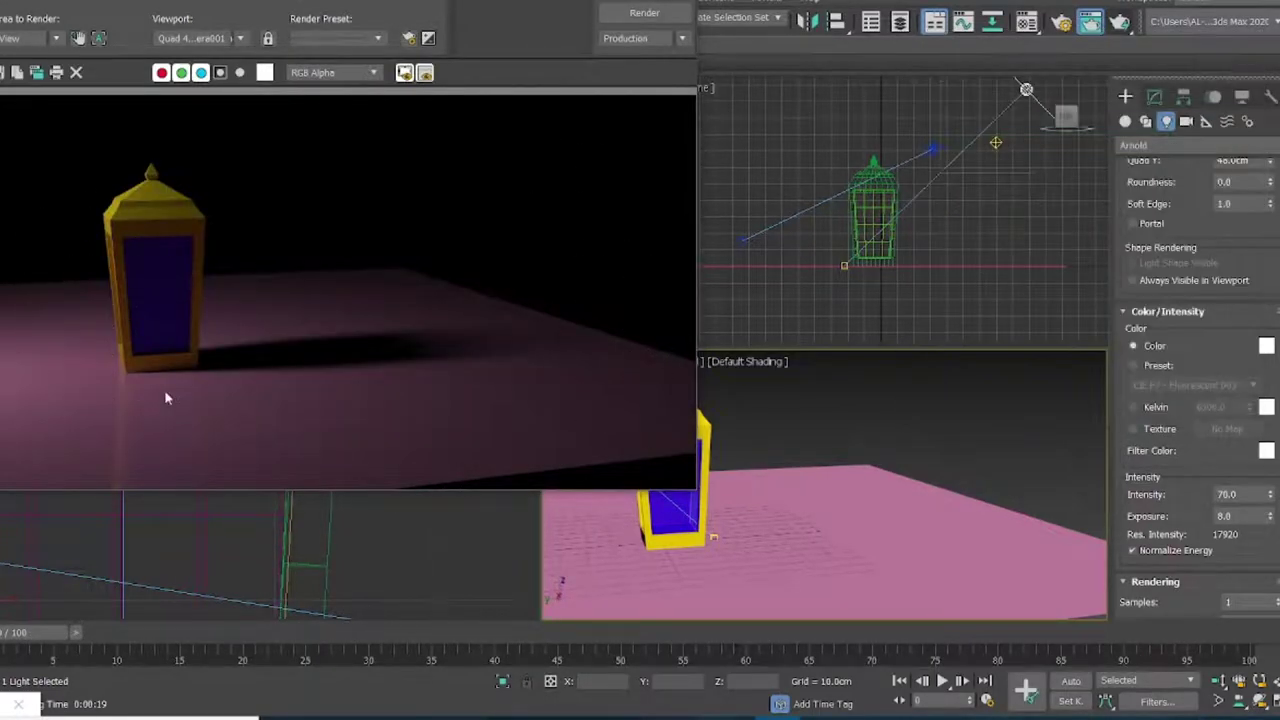
pyautogui.click(1278, 147)
# Close the render window and raise the first light's intensity to 100
pyautogui.click(1090, 21)
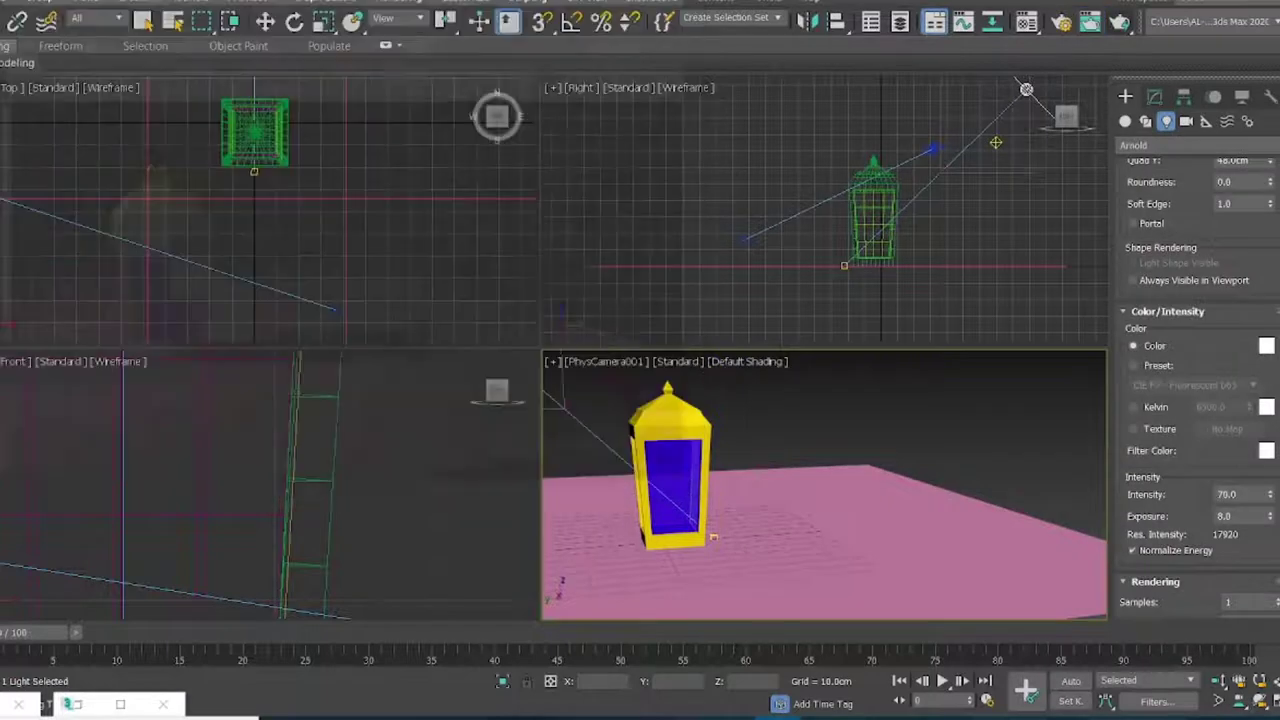
pyautogui.write('100')
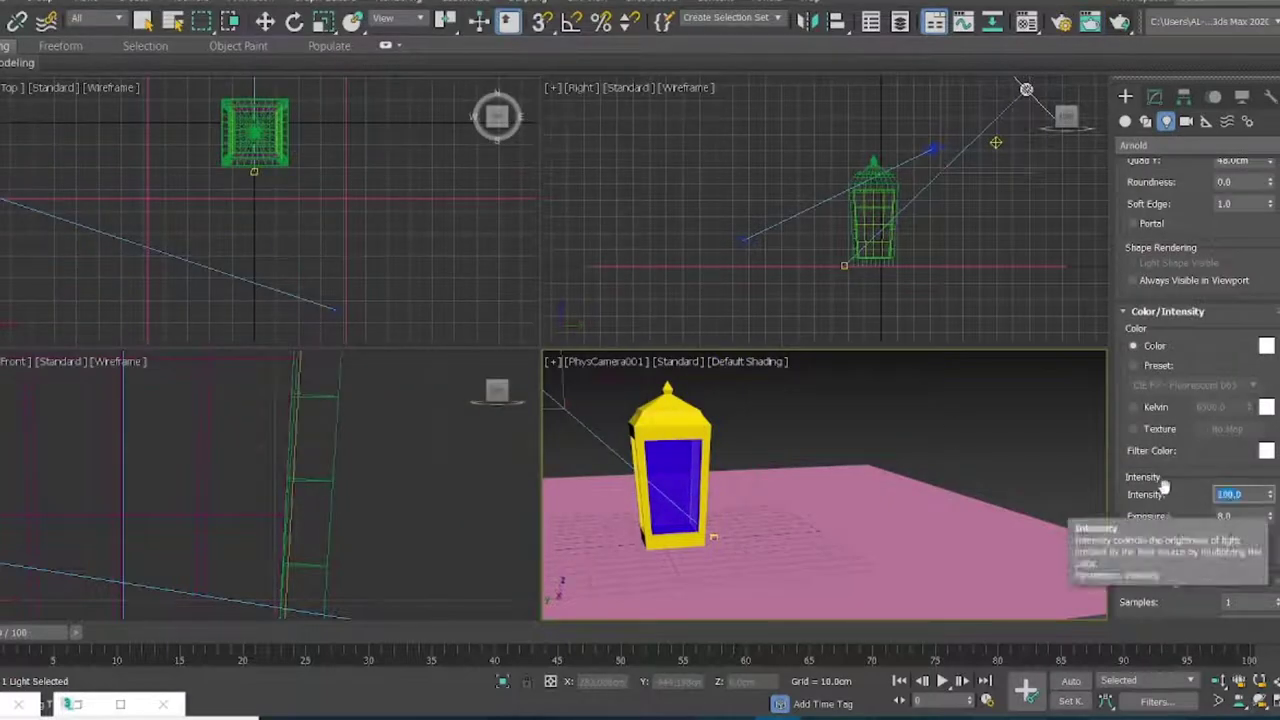
pyautogui.press('Return')
# Create a second Arnold light in the top view and move it into the lantern's base
pyautogui.click(809, 373)
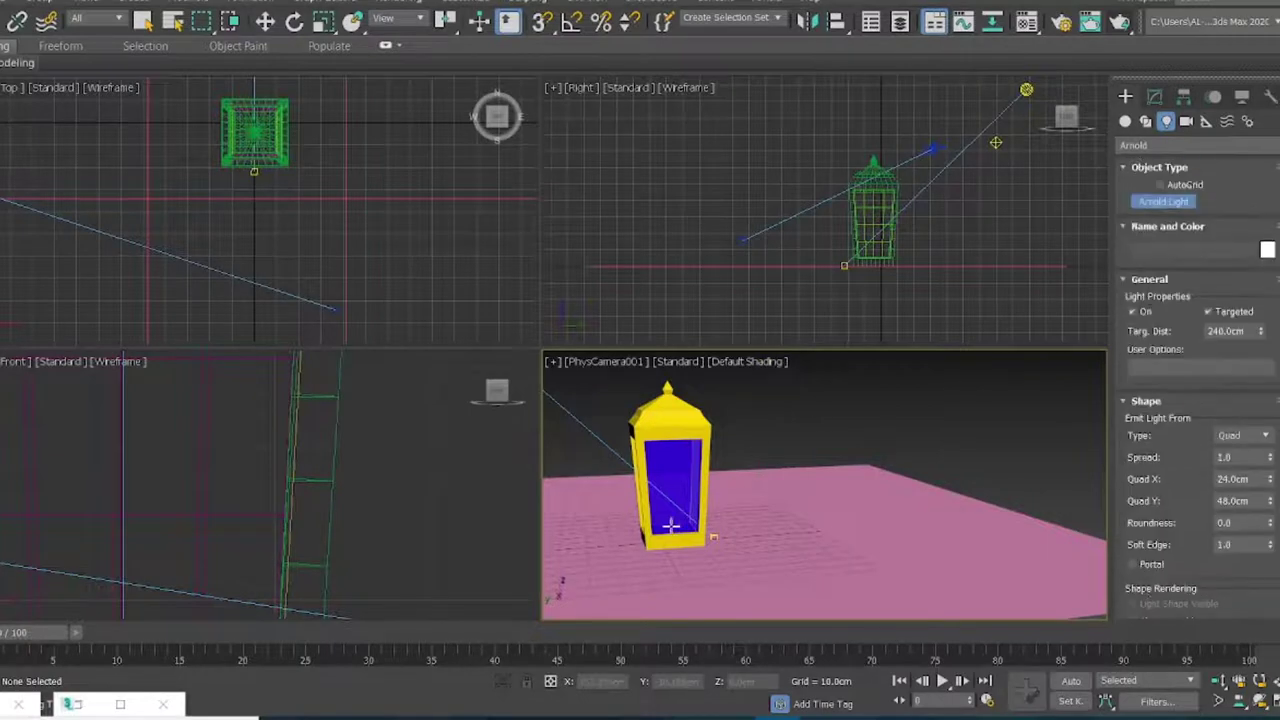
pyautogui.moveTo(670, 525); pyautogui.dragTo(673, 550)
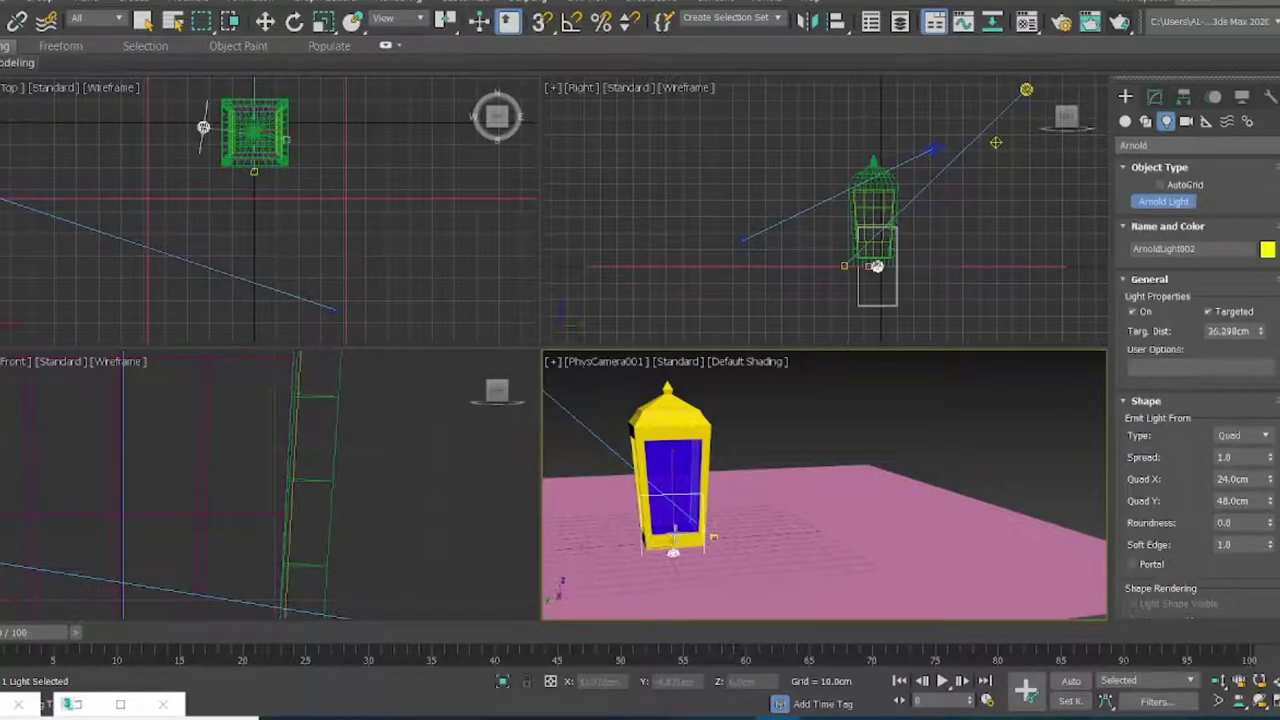
pyautogui.rightClick(673, 517)
pyautogui.click(343, 137)
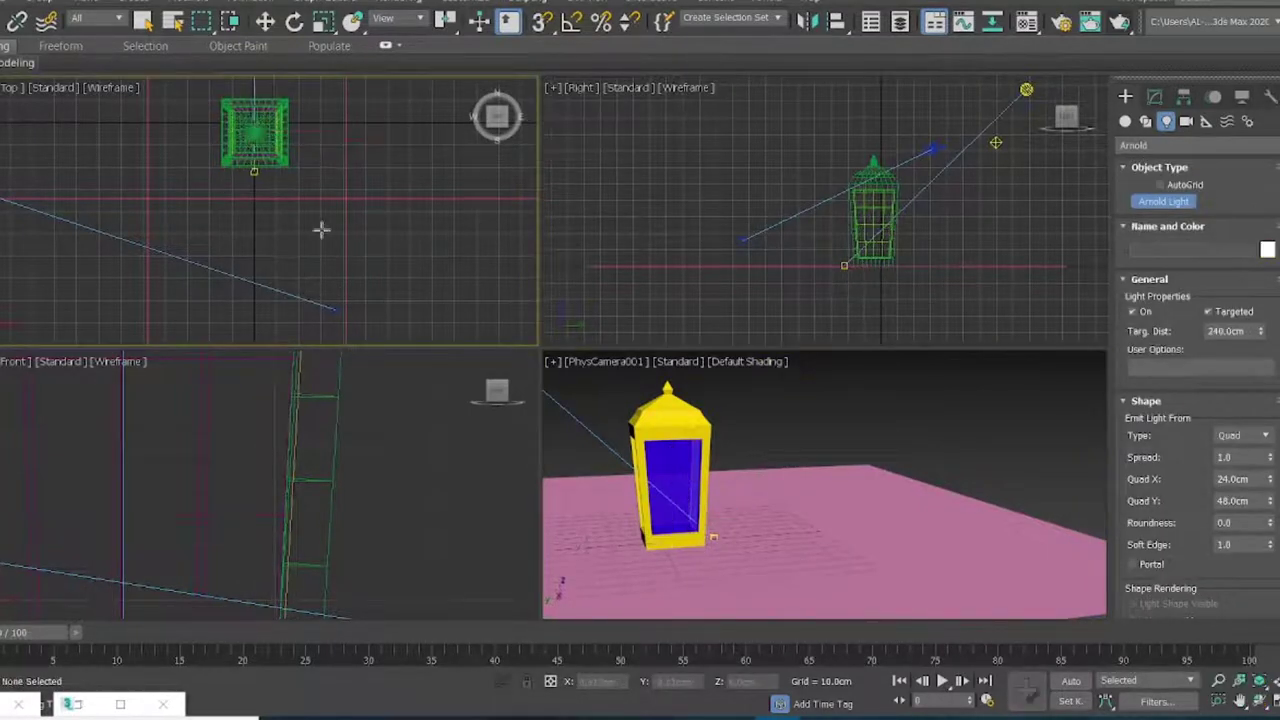
pyautogui.moveTo(226, 545)
pyautogui.mouseDown()
pyautogui.moveTo(226, 418)
pyautogui.moveTo(243, 449)
pyautogui.mouseUp()
pyautogui.rightClick(245, 457)
pyautogui.moveTo(284, 103); pyautogui.dragTo(286, 116)
# Test-render, then select the new Arnold light and change its shape to Cylinder
pyautogui.hotkey('shift', 'q')
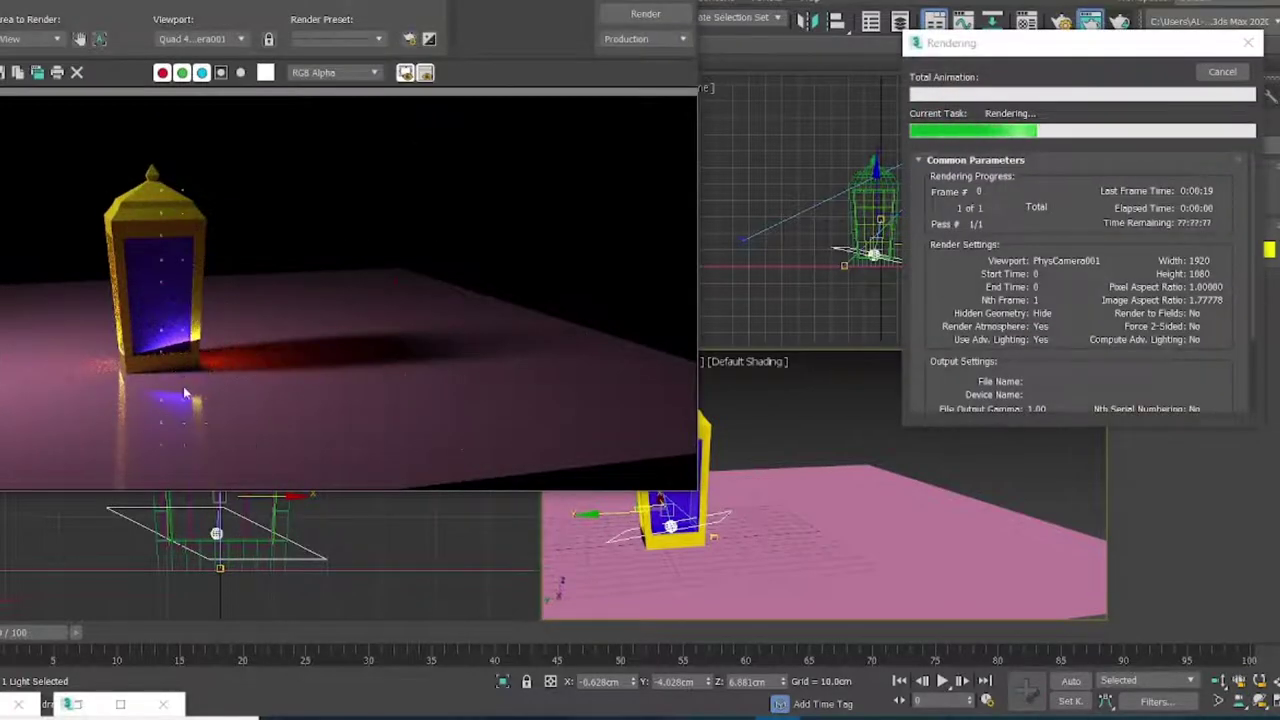
pyautogui.scroll(3, 790, 200)
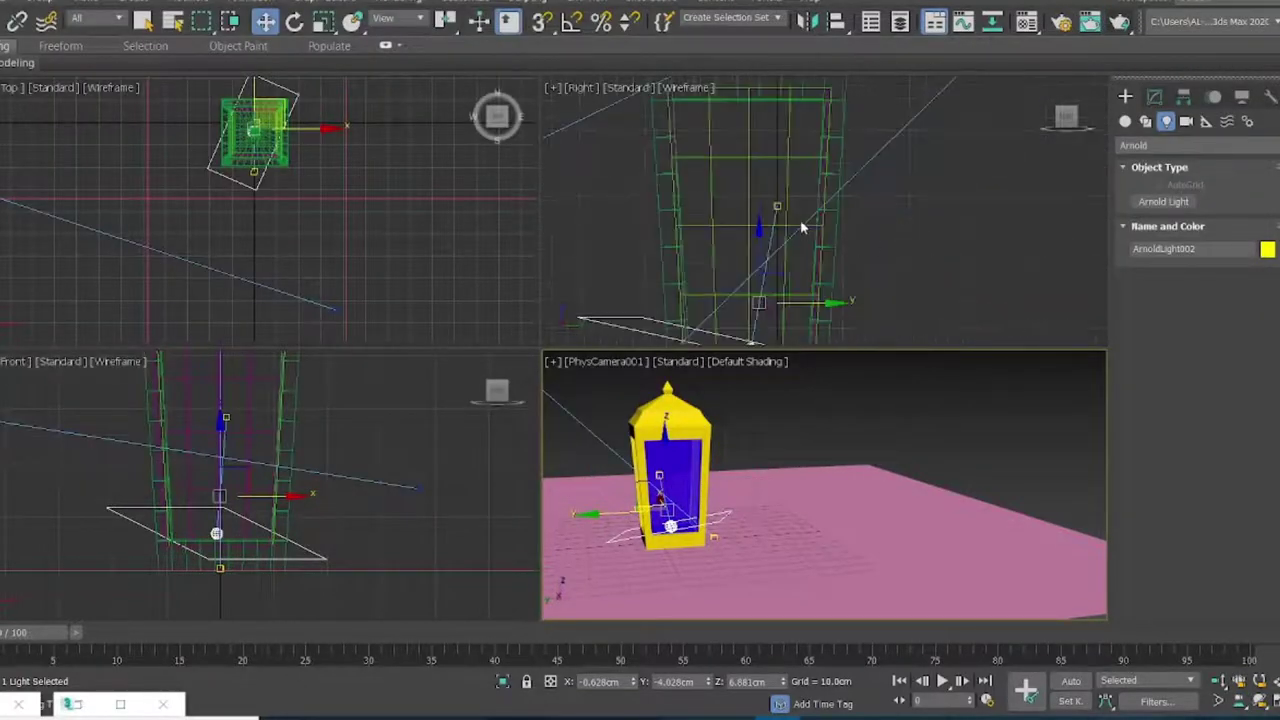
pyautogui.scroll(2, 799, 176)
pyautogui.click(799, 176)
pyautogui.scroll(-3, 799, 176)
pyautogui.click(835, 265)
pyautogui.click(1154, 96)
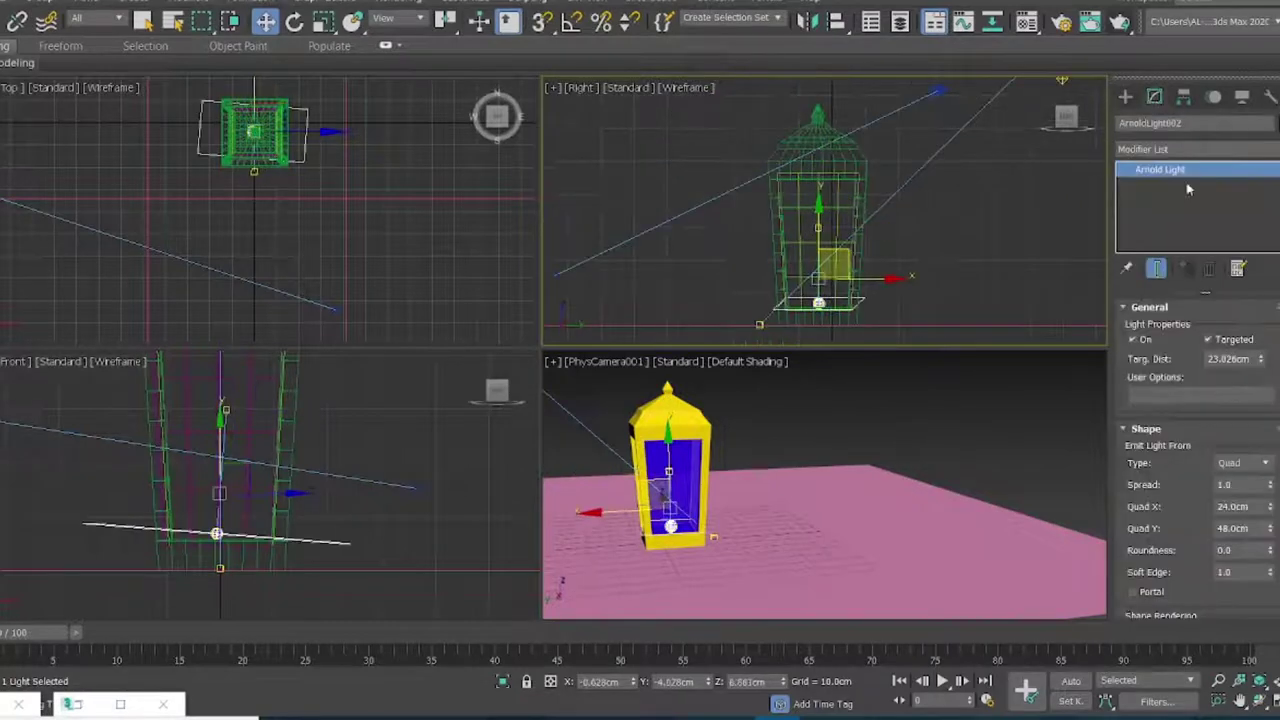
pyautogui.click(1267, 465)
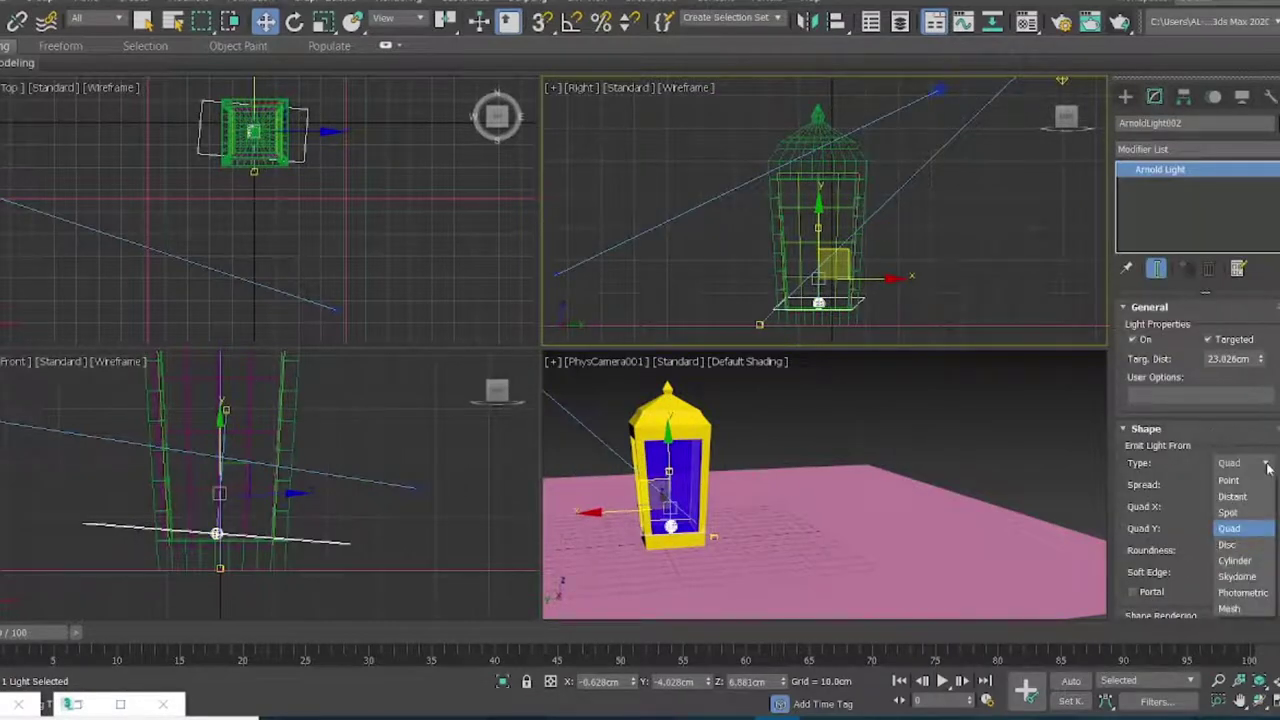
pyautogui.click(1240, 562)
# Rotate the cylinder light until it stands upright inside the lantern
pyautogui.click(298, 503)
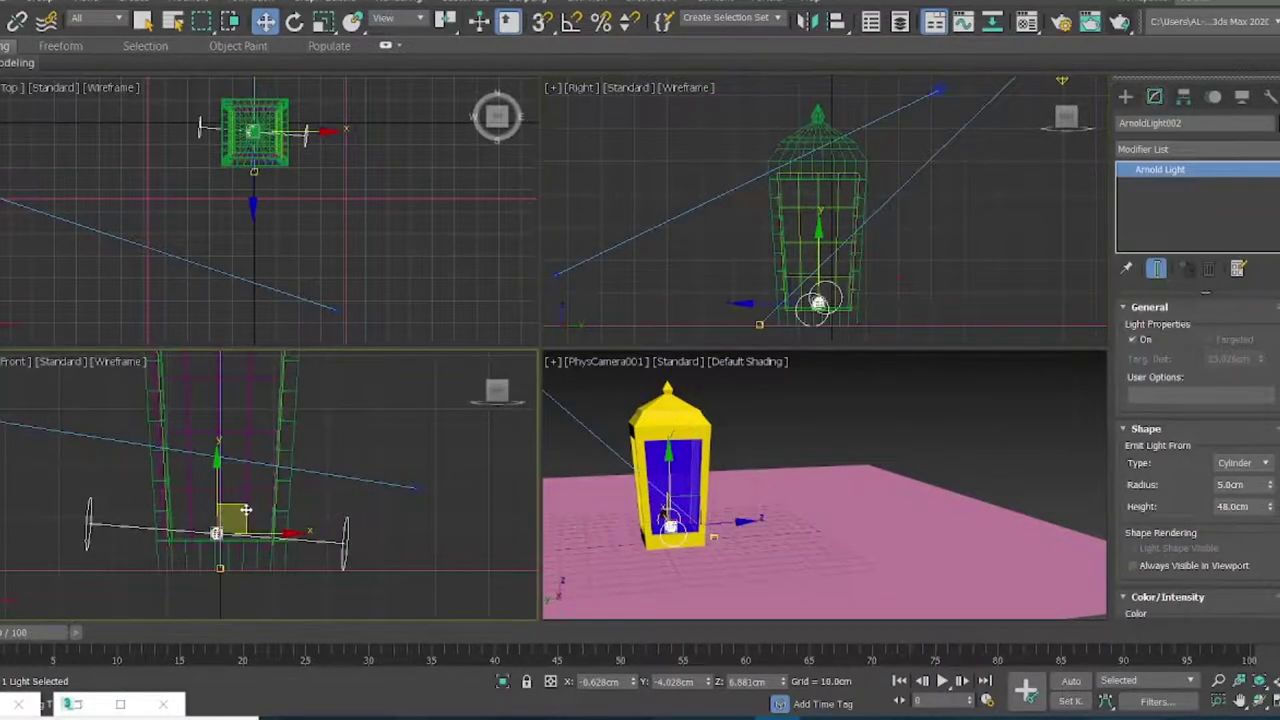
pyautogui.click(294, 20)
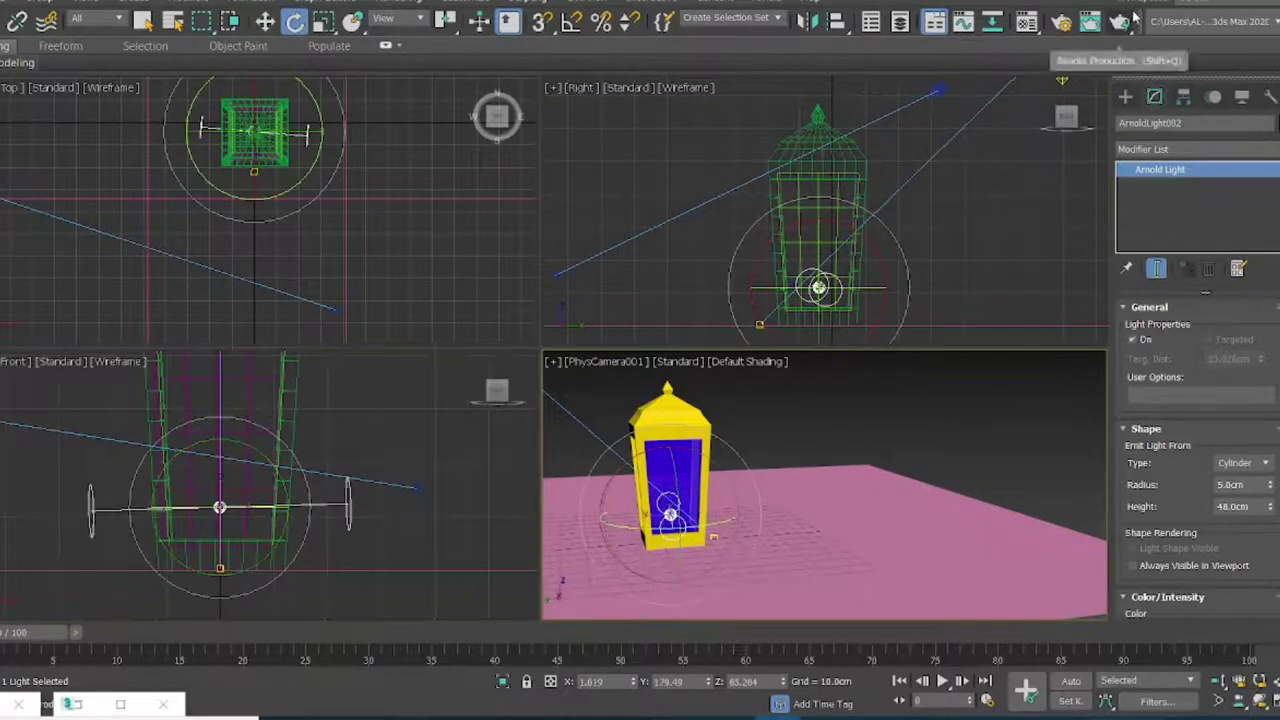
pyautogui.click(1090, 20)
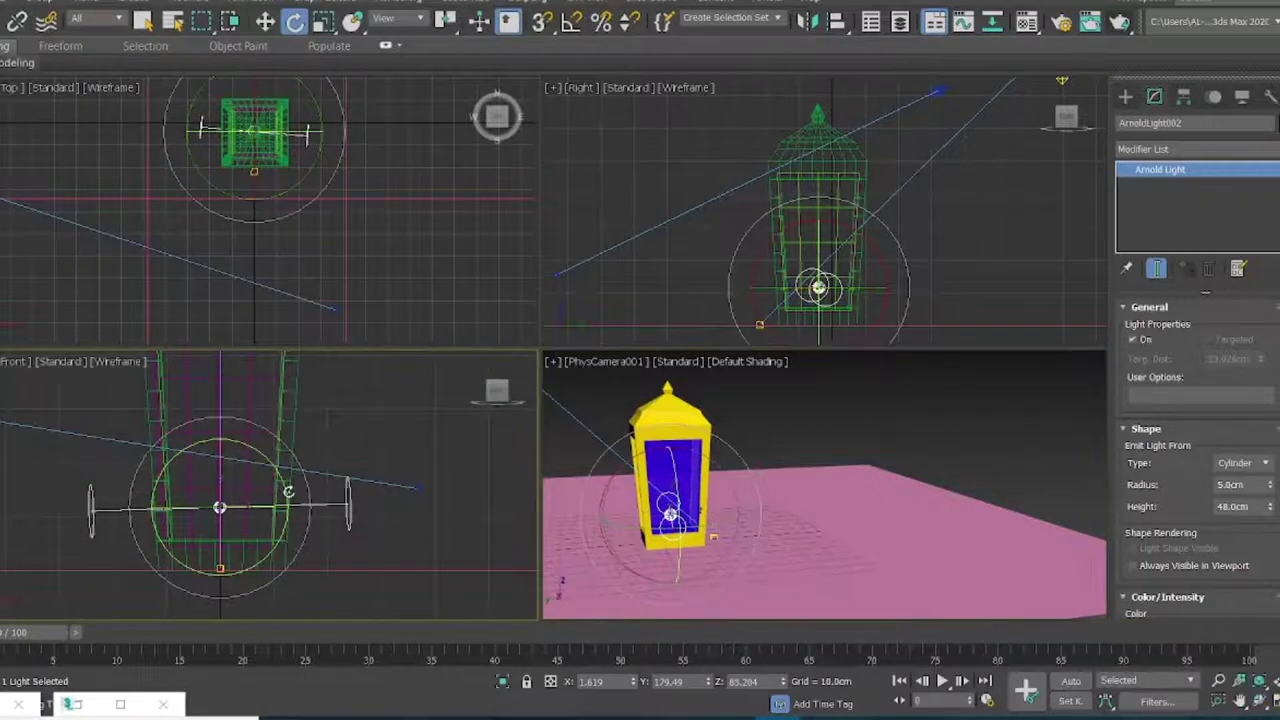
pyautogui.moveTo(230, 470)
pyautogui.mouseDown()
pyautogui.moveTo(185, 390)
pyautogui.moveTo(195, 380)
pyautogui.mouseUp()
# Lay the cylinder light horizontally, shrink it to 3.831 cm radius and 19.306 cm height, and test-render
pyautogui.press('w')
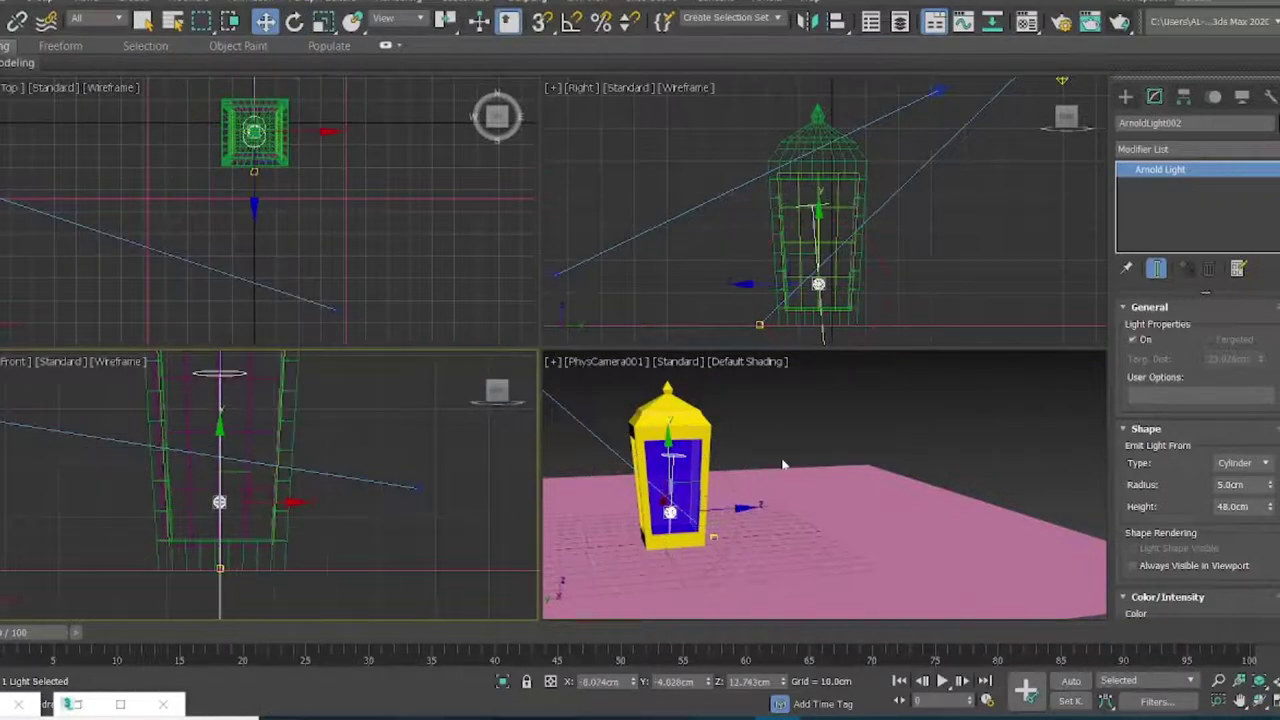
pyautogui.click(1120, 22)
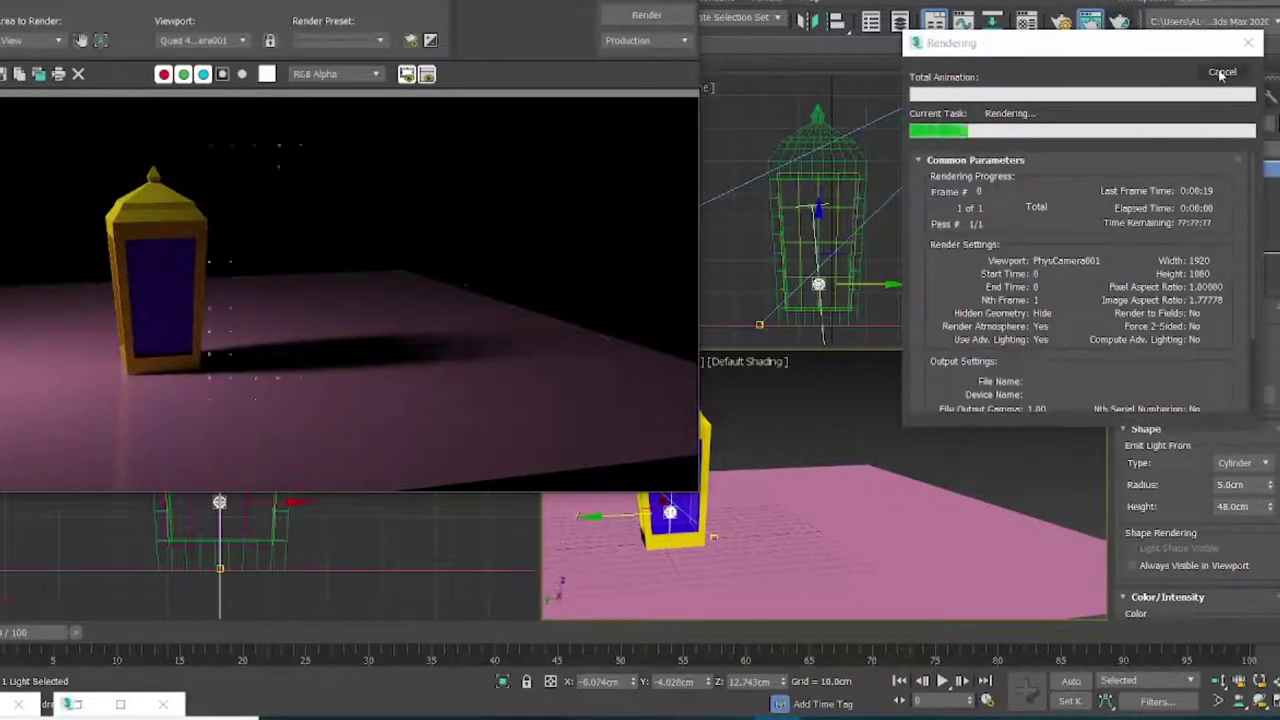
pyautogui.click(1220, 75)
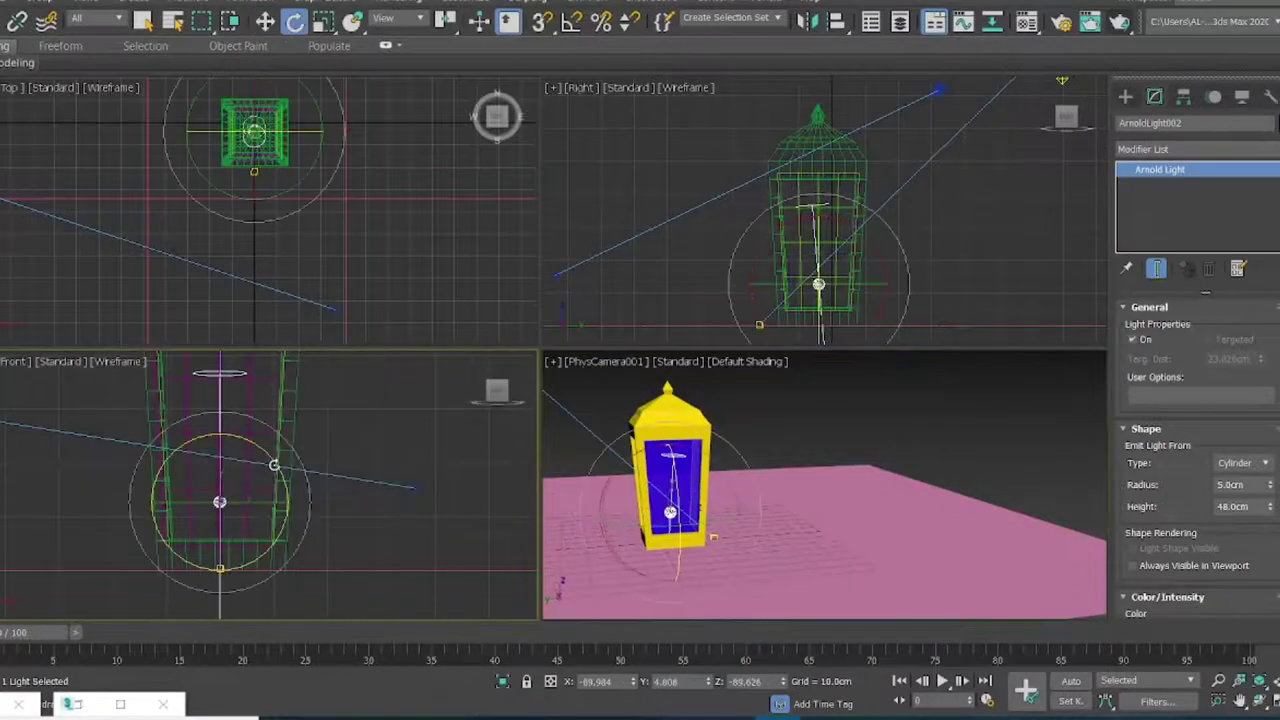
pyautogui.moveTo(274, 466); pyautogui.dragTo(274, 560)
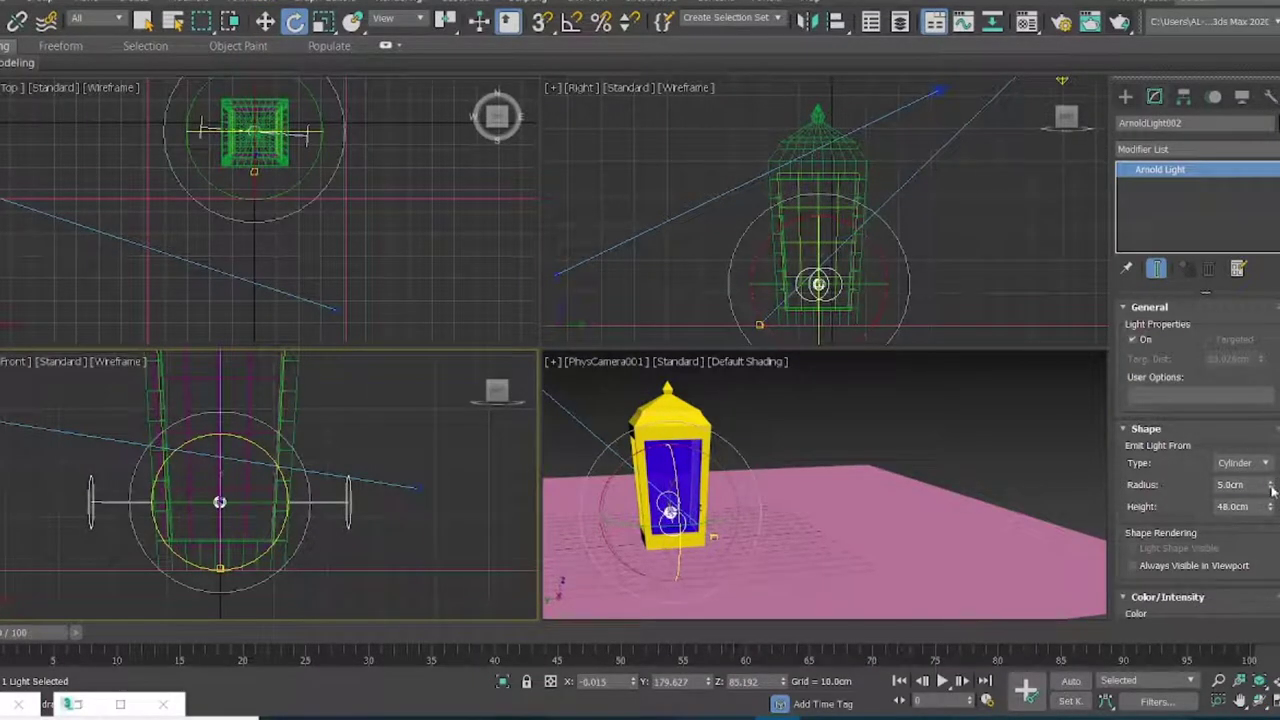
pyautogui.moveTo(1272, 487); pyautogui.dragTo(1258, 558)
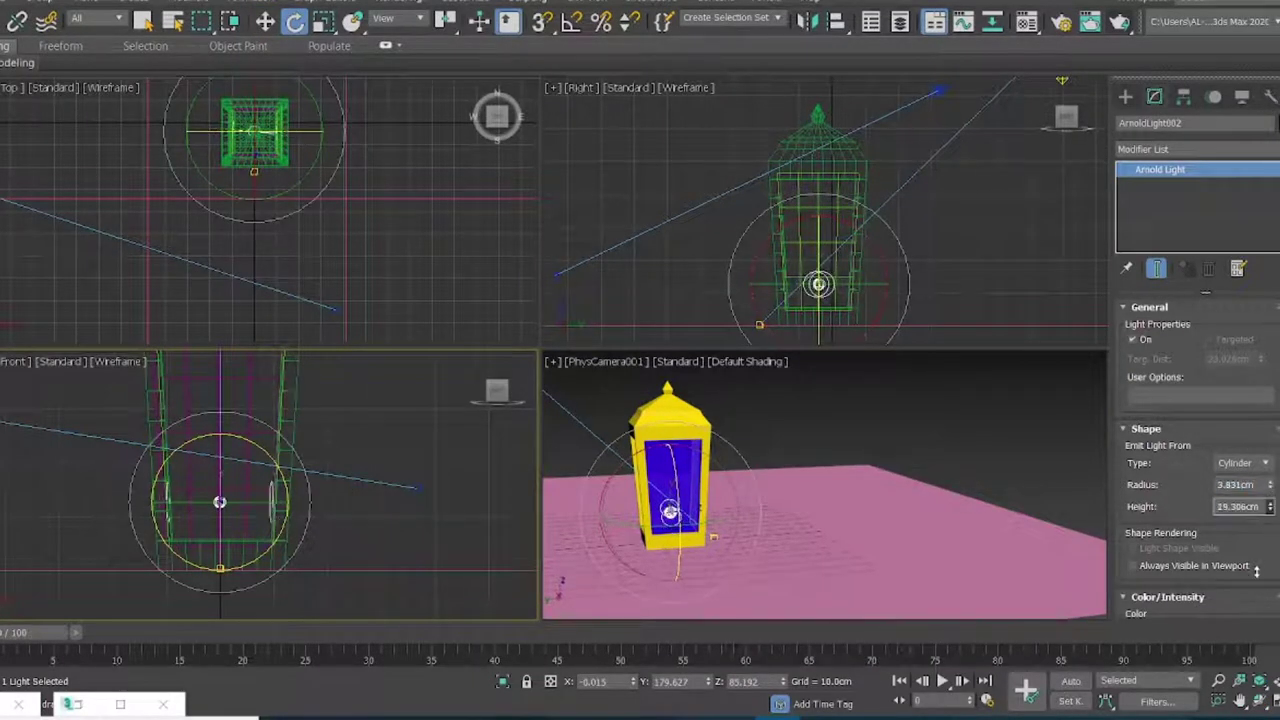
pyautogui.hotkey('shift', 'q')
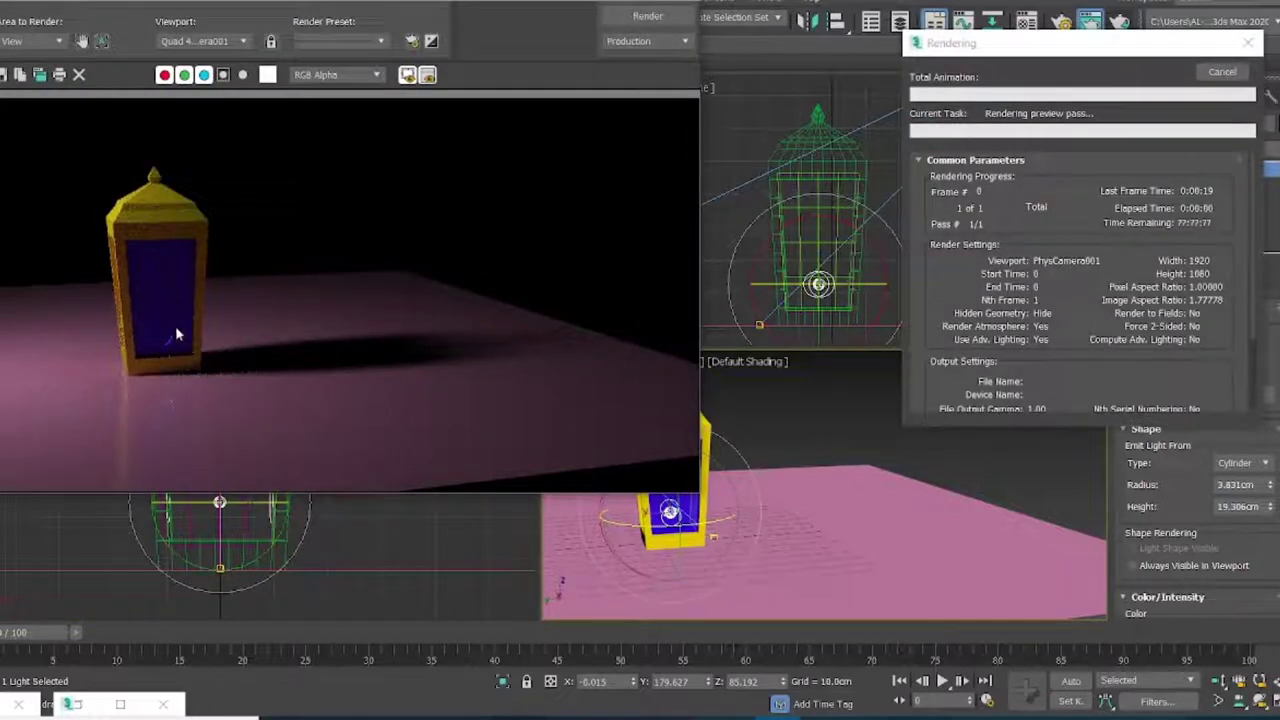
# Try Quad, Point and Distant light shapes, test-rendering the Point and Distant versions
pyautogui.click(1240, 463)
pyautogui.click(1243, 530)
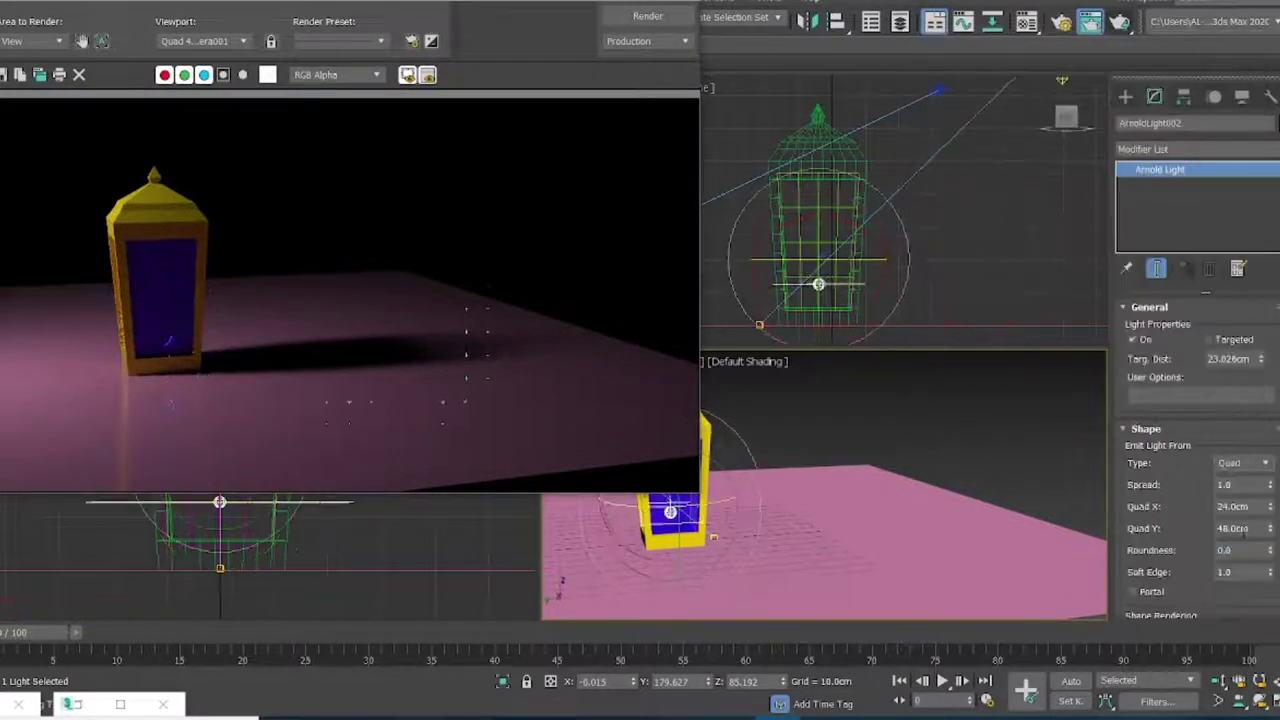
pyautogui.click(1266, 464)
pyautogui.click(1228, 480)
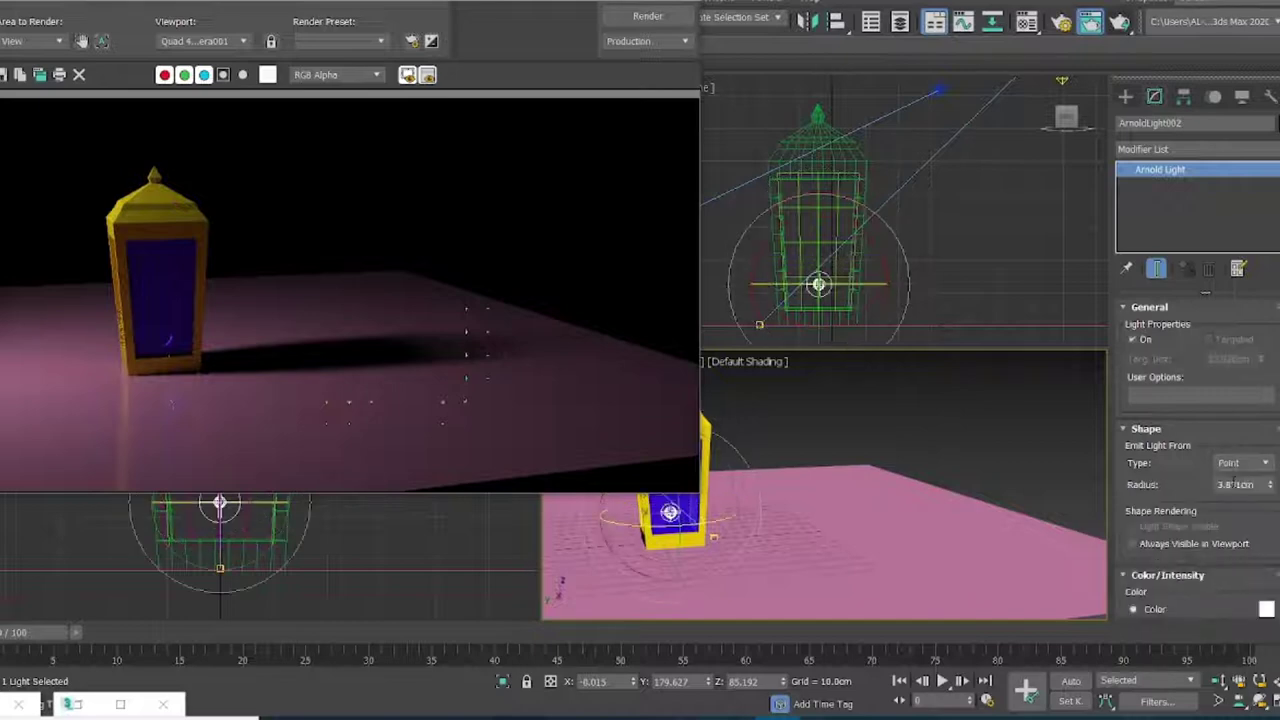
pyautogui.click(634, 20)
pyautogui.click(1222, 72)
pyautogui.click(1240, 463)
pyautogui.click(1235, 495)
pyautogui.click(646, 22)
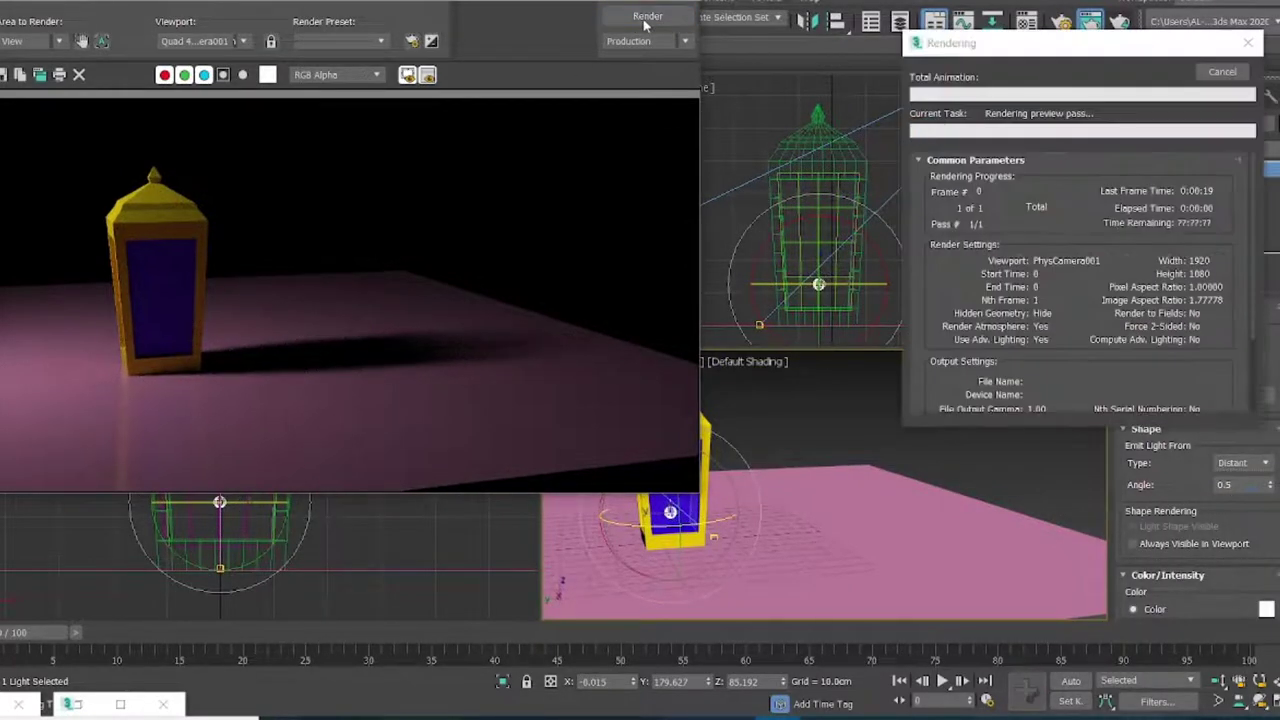
pyautogui.click(1222, 73)
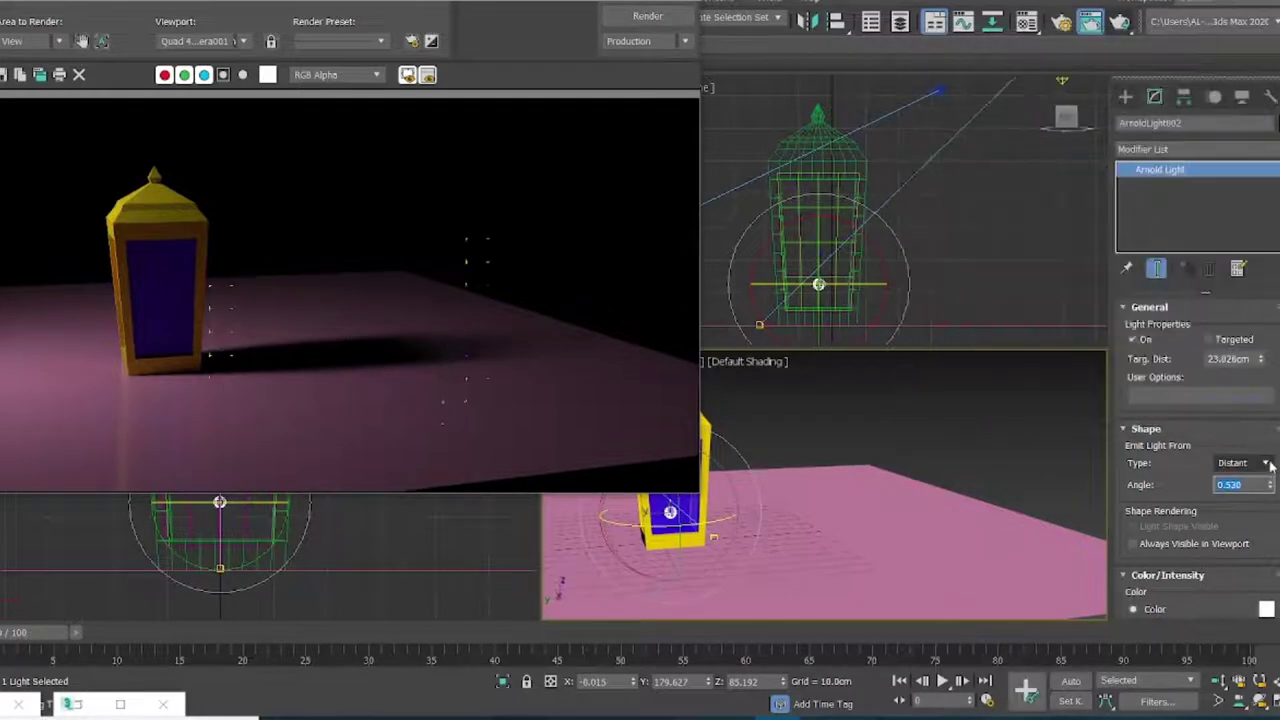
# Try Spot and Disc shapes, flip the disc 180° in Front view, and test-render it
pyautogui.click(1268, 463)
pyautogui.click(1235, 506)
pyautogui.click(1266, 464)
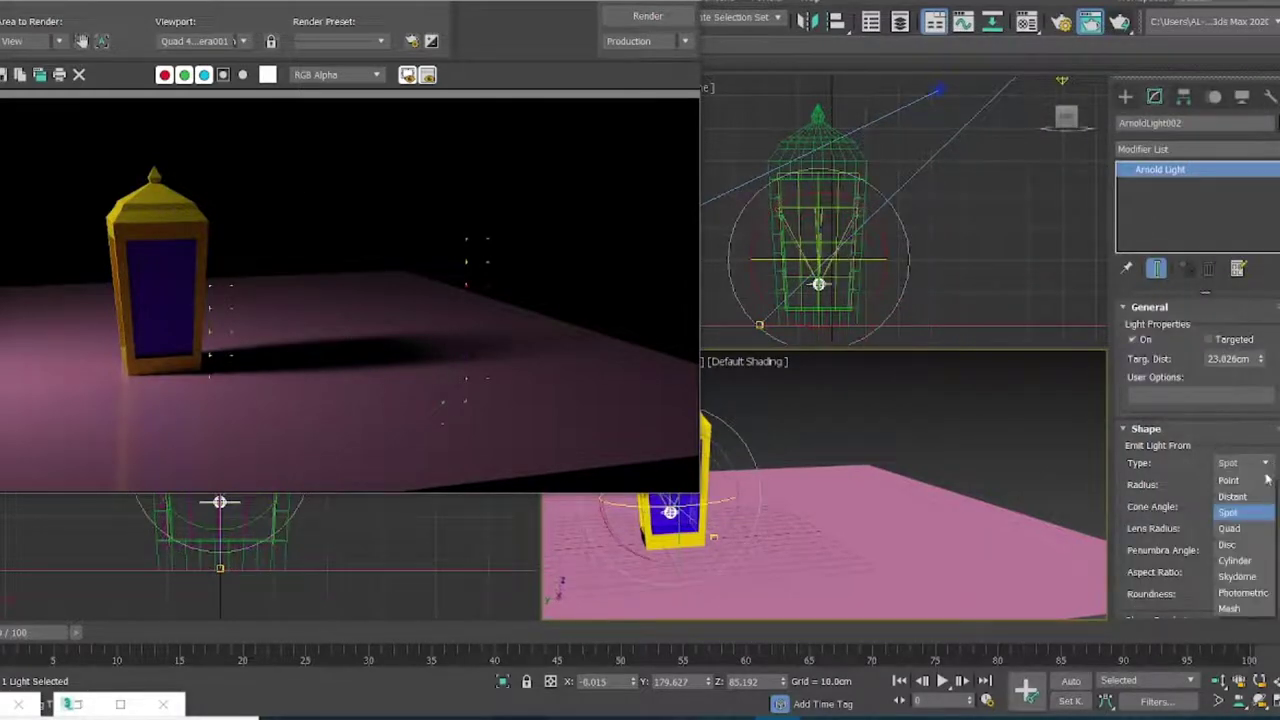
pyautogui.click(1237, 540)
pyautogui.click(1109, 451)
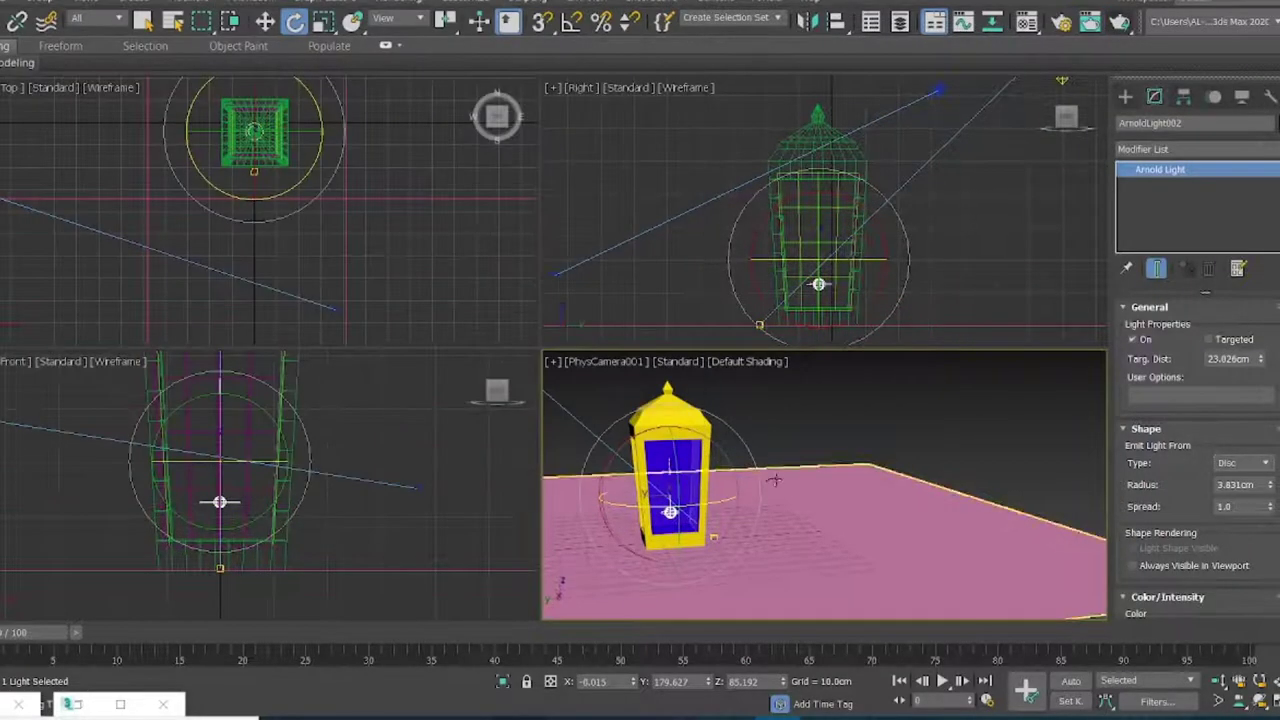
pyautogui.click(221, 479)
pyautogui.moveTo(221, 479); pyautogui.dragTo(208, 500)
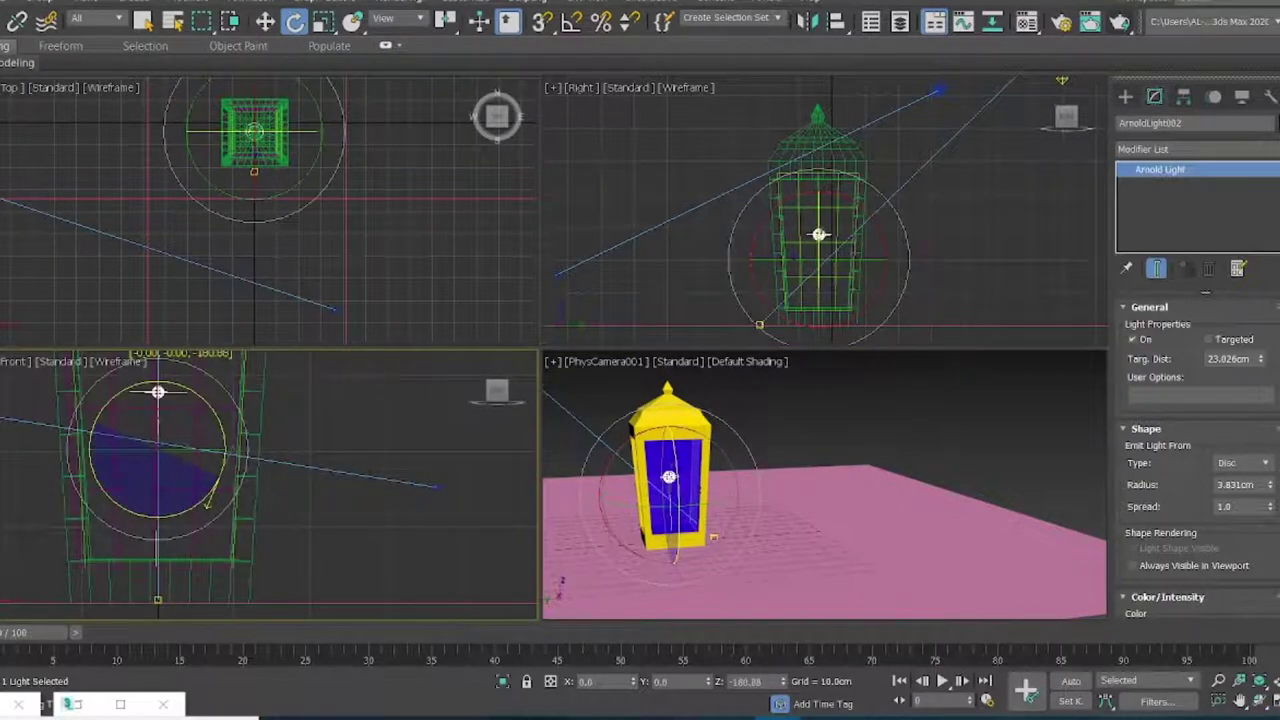
pyautogui.click(1124, 22)
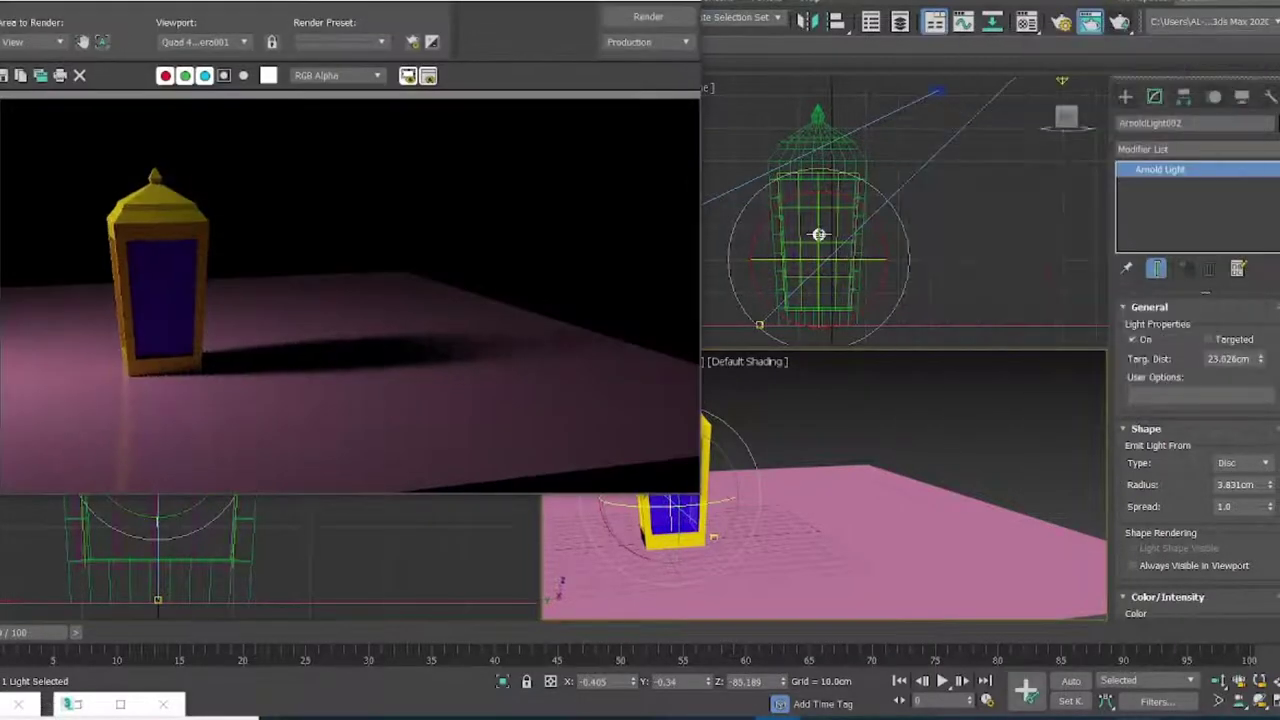
# Test-render a Skydome light at resolution 400, then switch the shape to Photometric
pyautogui.click(1266, 464)
pyautogui.click(1240, 577)
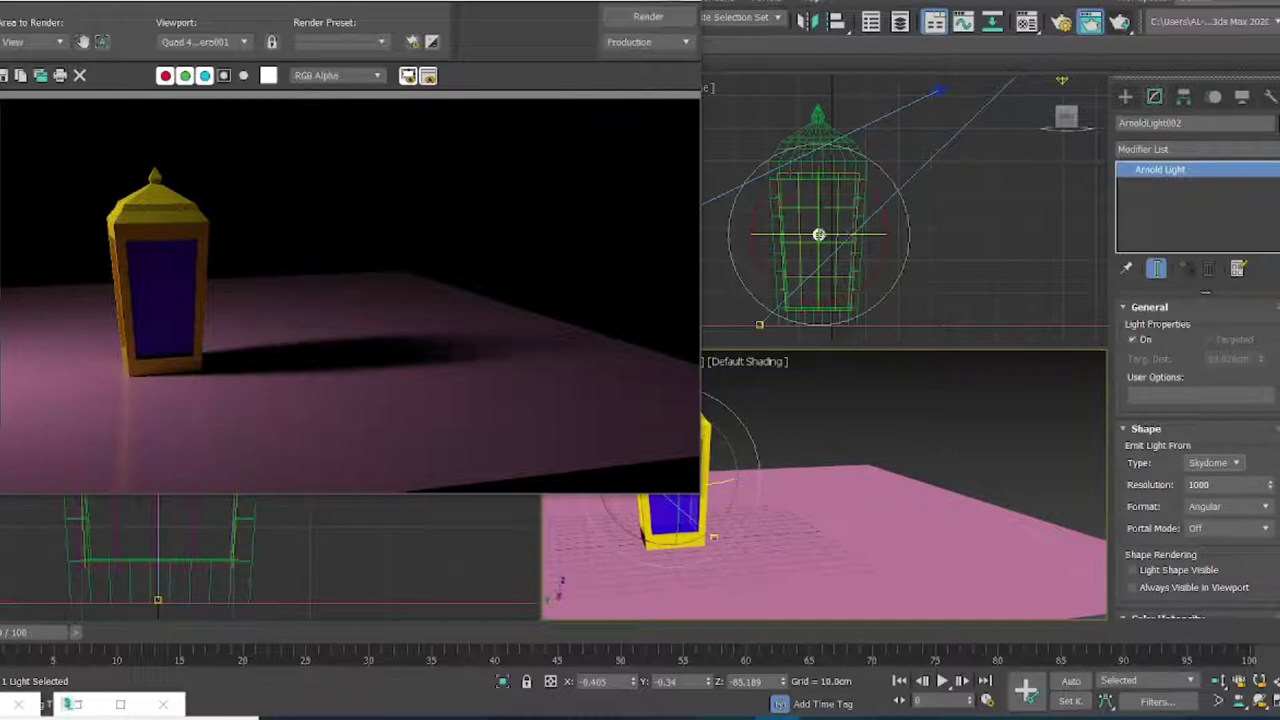
pyautogui.click(655, 22)
pyautogui.scroll(-1, 1268, 425)
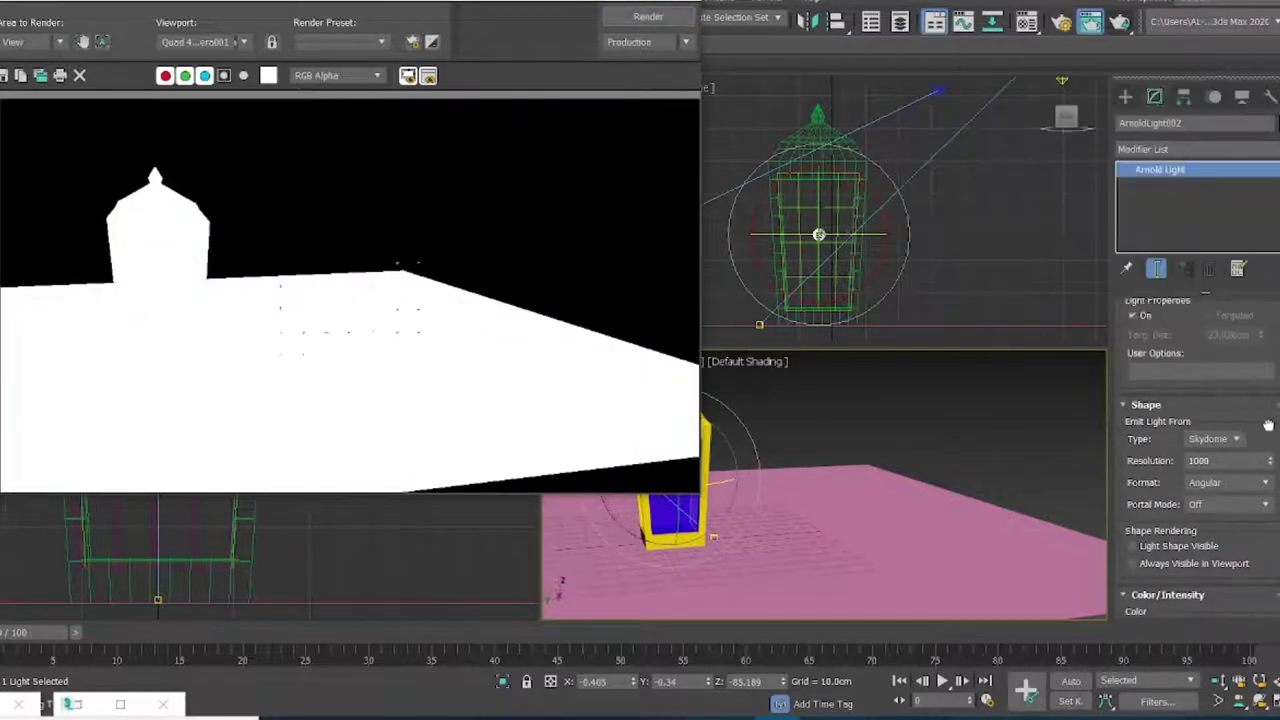
pyautogui.write('400')
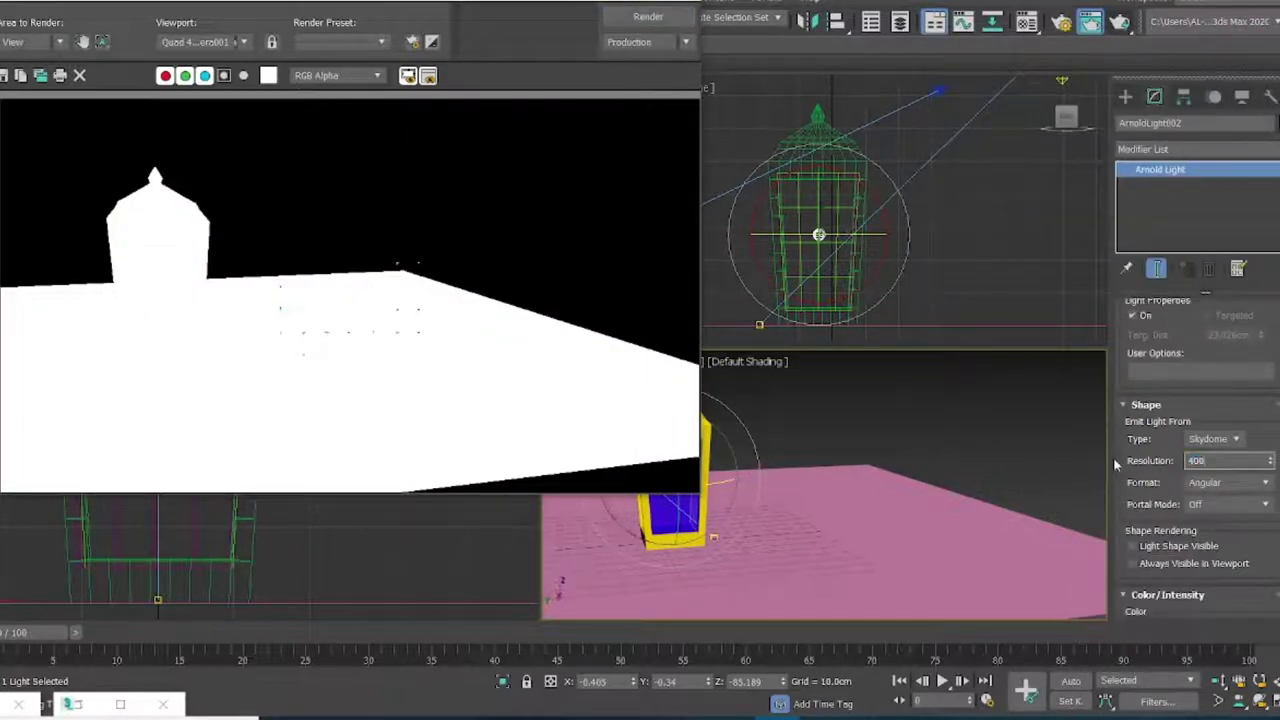
pyautogui.click(648, 17)
pyautogui.click(1246, 449)
pyautogui.click(1157, 554)
# Lower the light inside the lantern and test-render from the camera view
pyautogui.rightClick(877, 271)
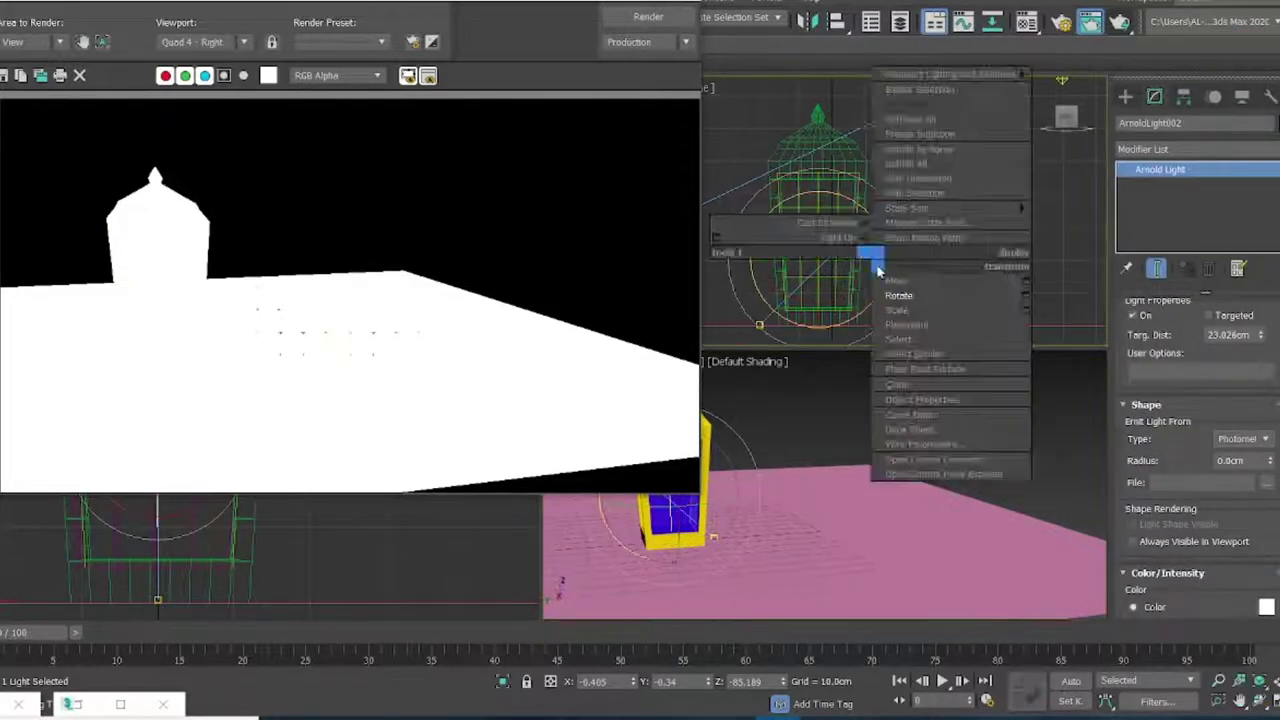
pyautogui.click(900, 292)
pyautogui.moveTo(817, 209); pyautogui.dragTo(830, 277)
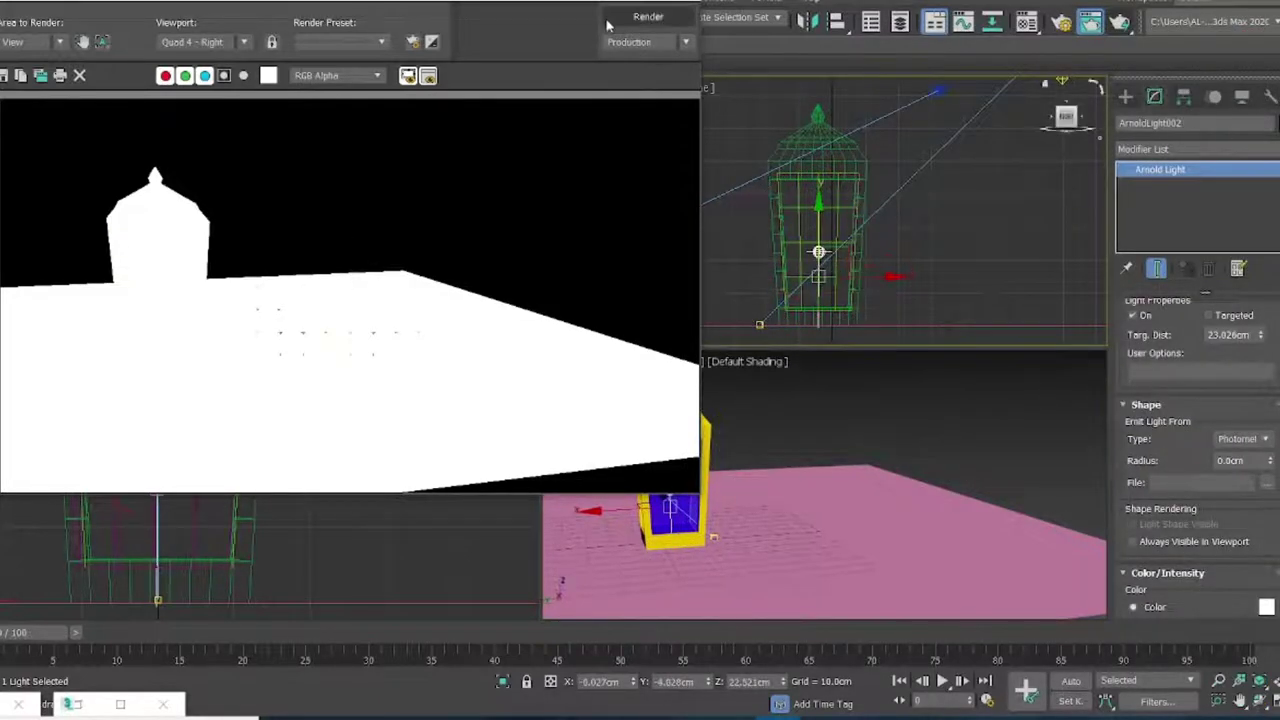
pyautogui.click(647, 18)
pyautogui.click(647, 18)
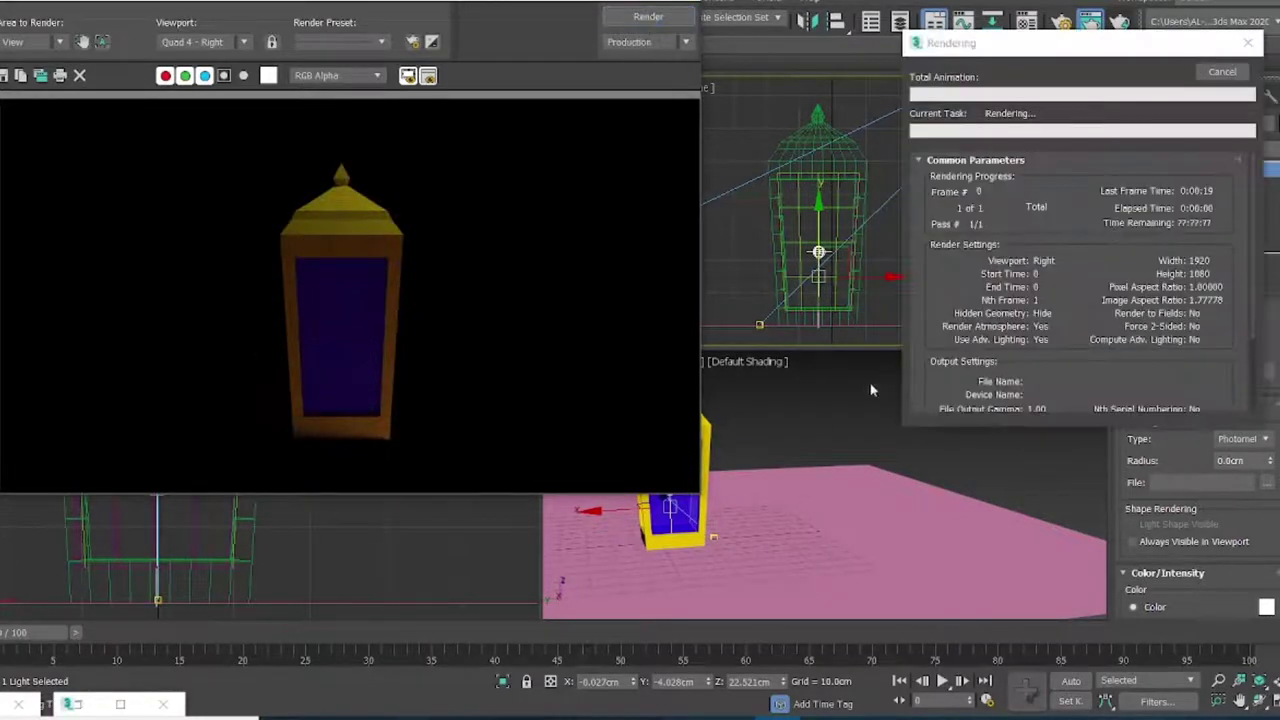
pyautogui.rightClick(814, 389)
pyautogui.click(650, 18)
pyautogui.click(1245, 73)
# Change the light shape to Mesh, then settle on a Quad emitter
pyautogui.click(1240, 438)
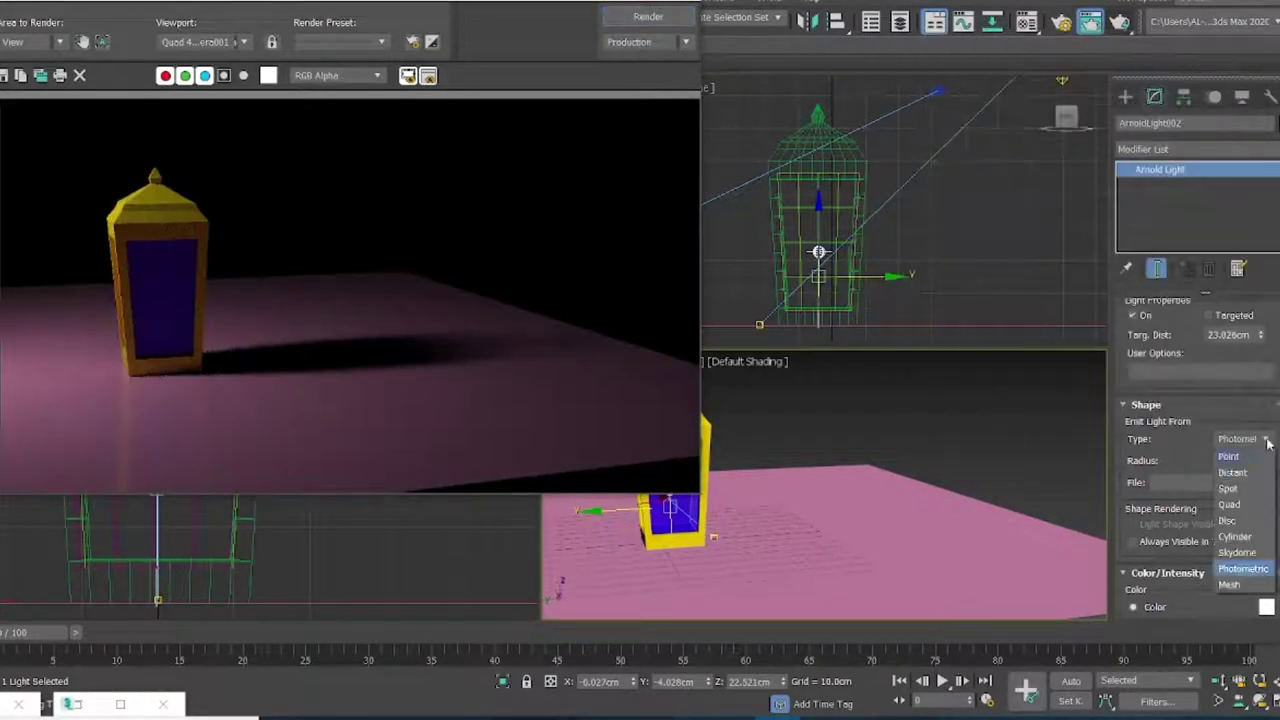
pyautogui.click(1238, 568)
pyautogui.click(1222, 71)
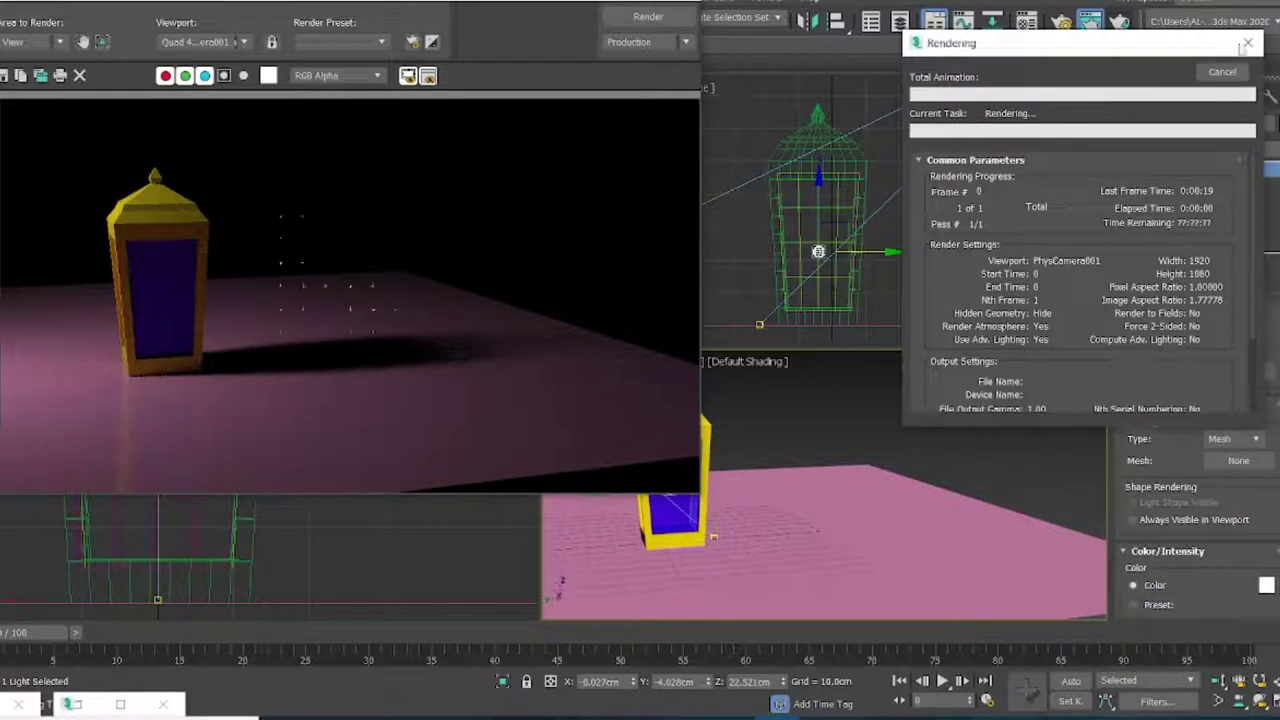
pyautogui.click(1257, 438)
pyautogui.click(1230, 489)
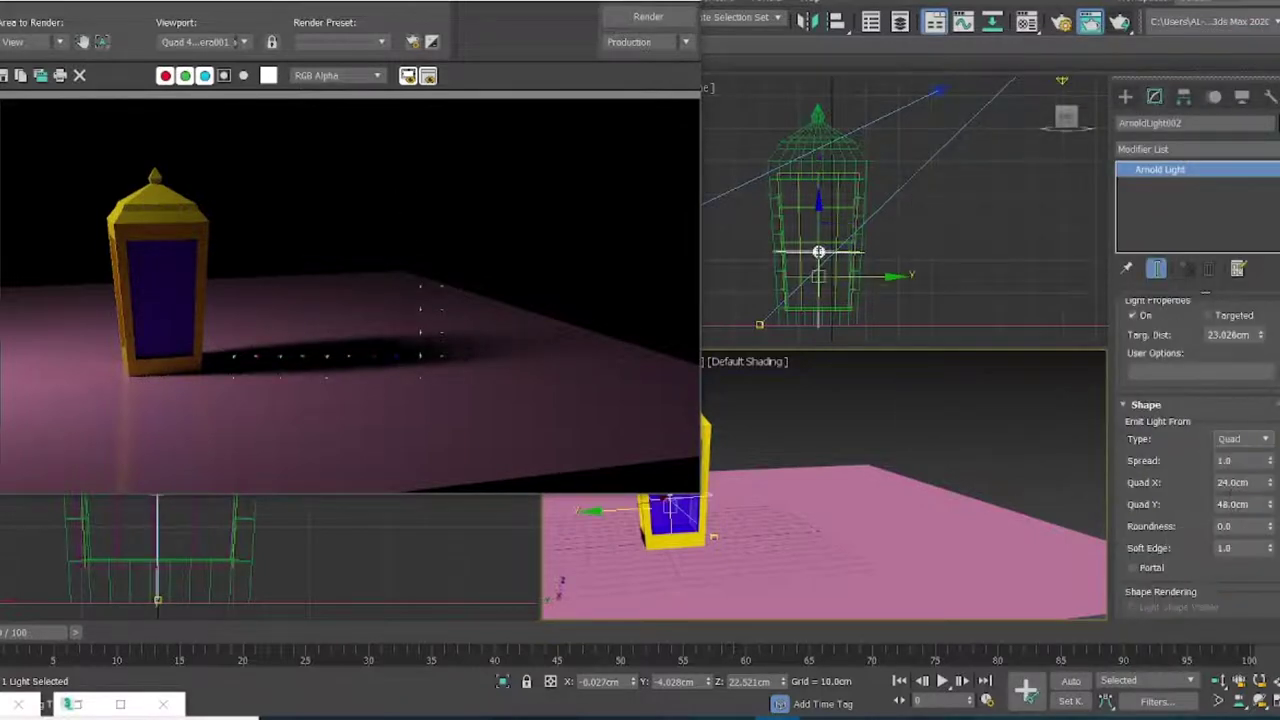